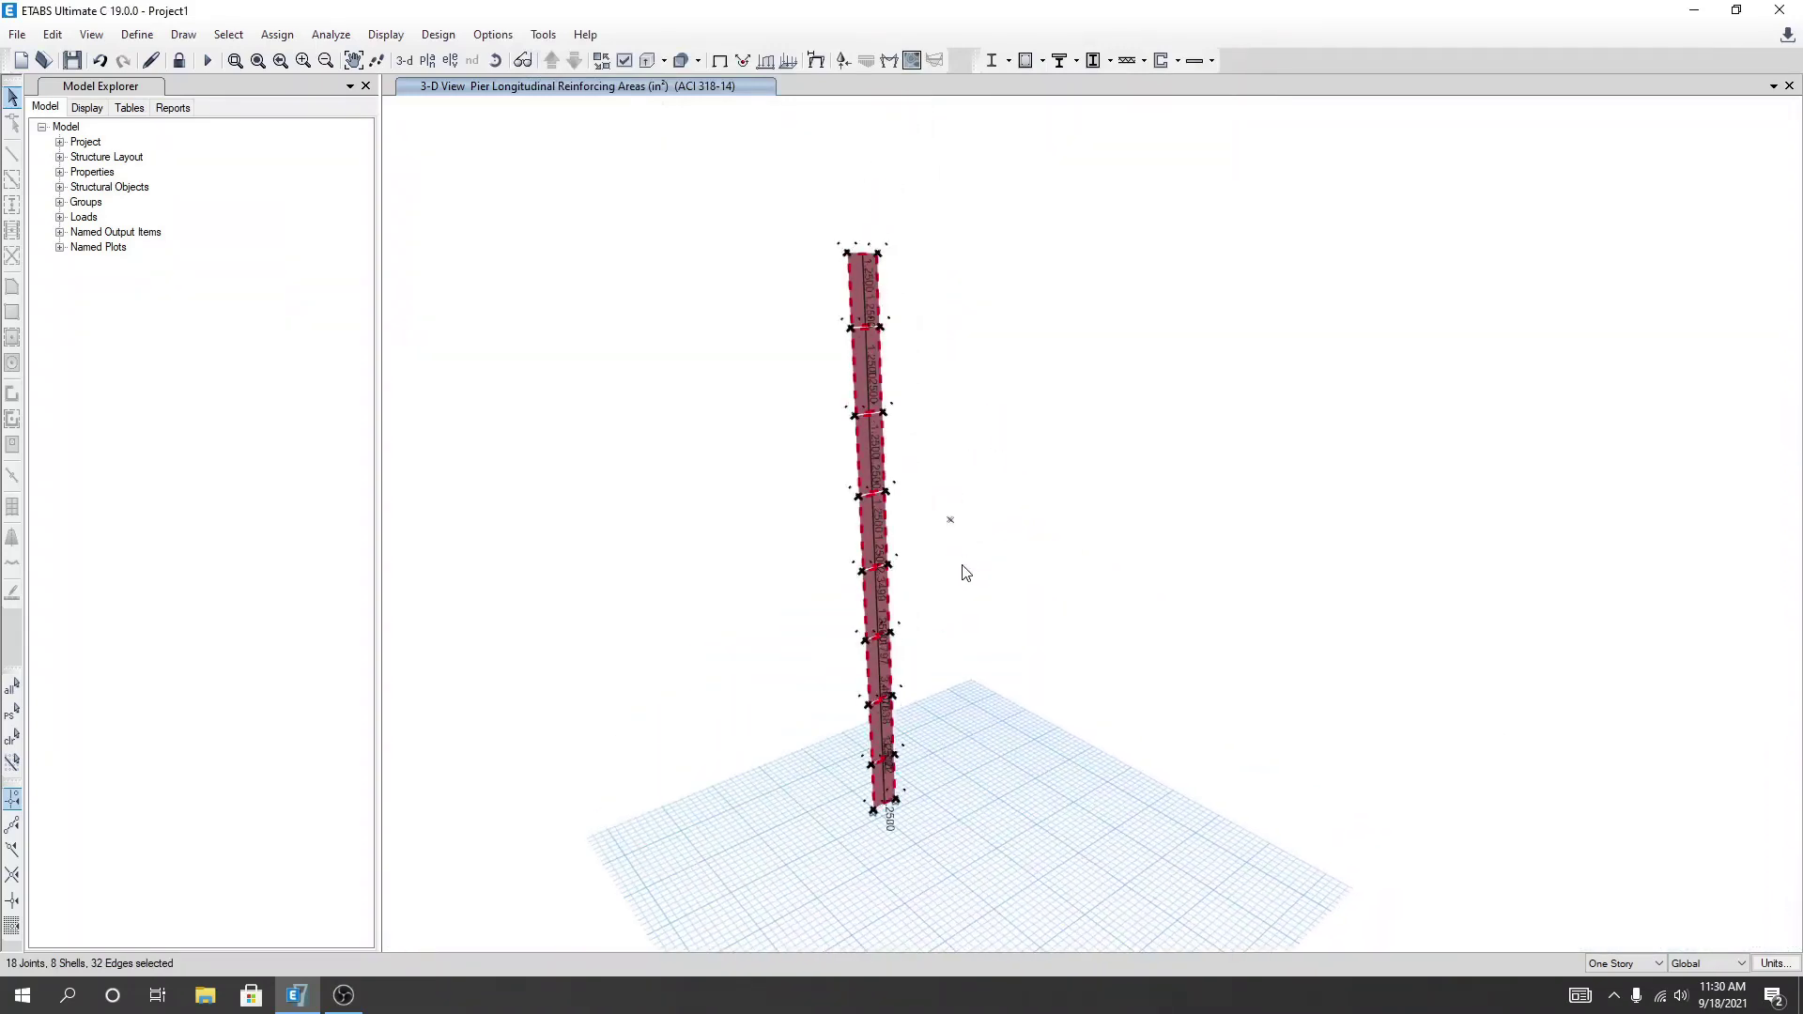
left_click_drag(804, 239, 1075, 827)
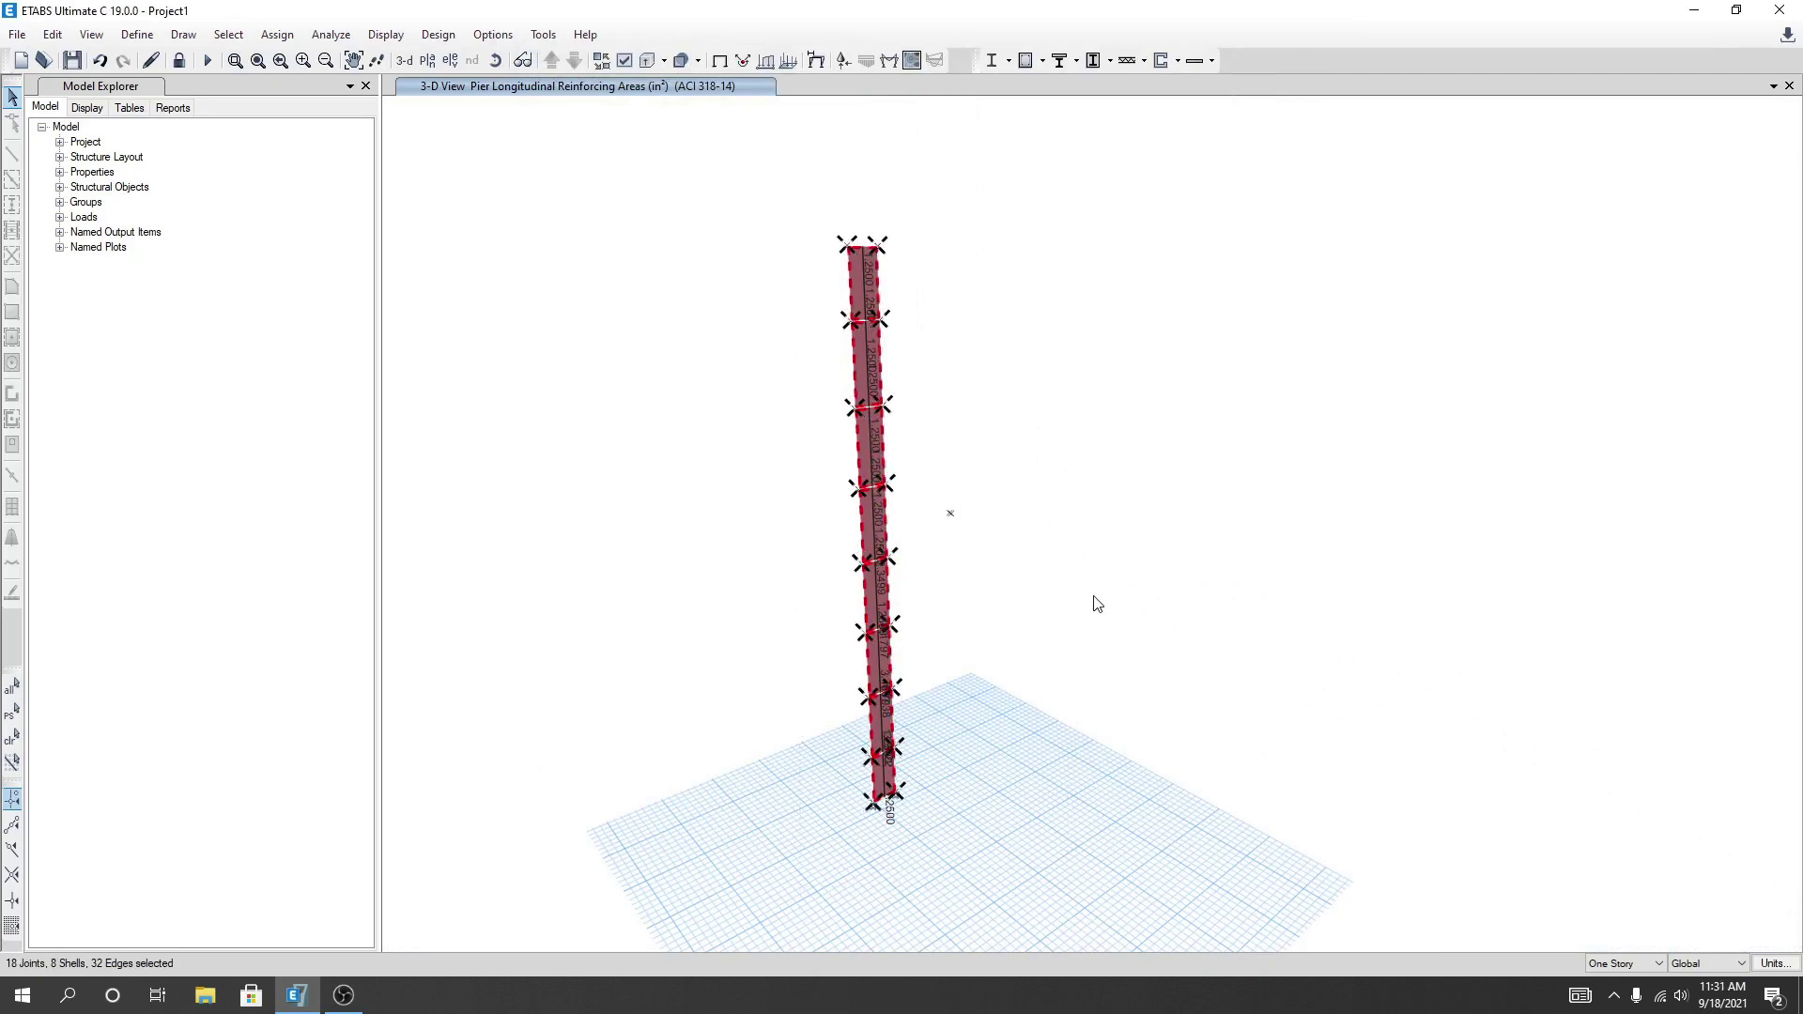
left_click(1178, 61)
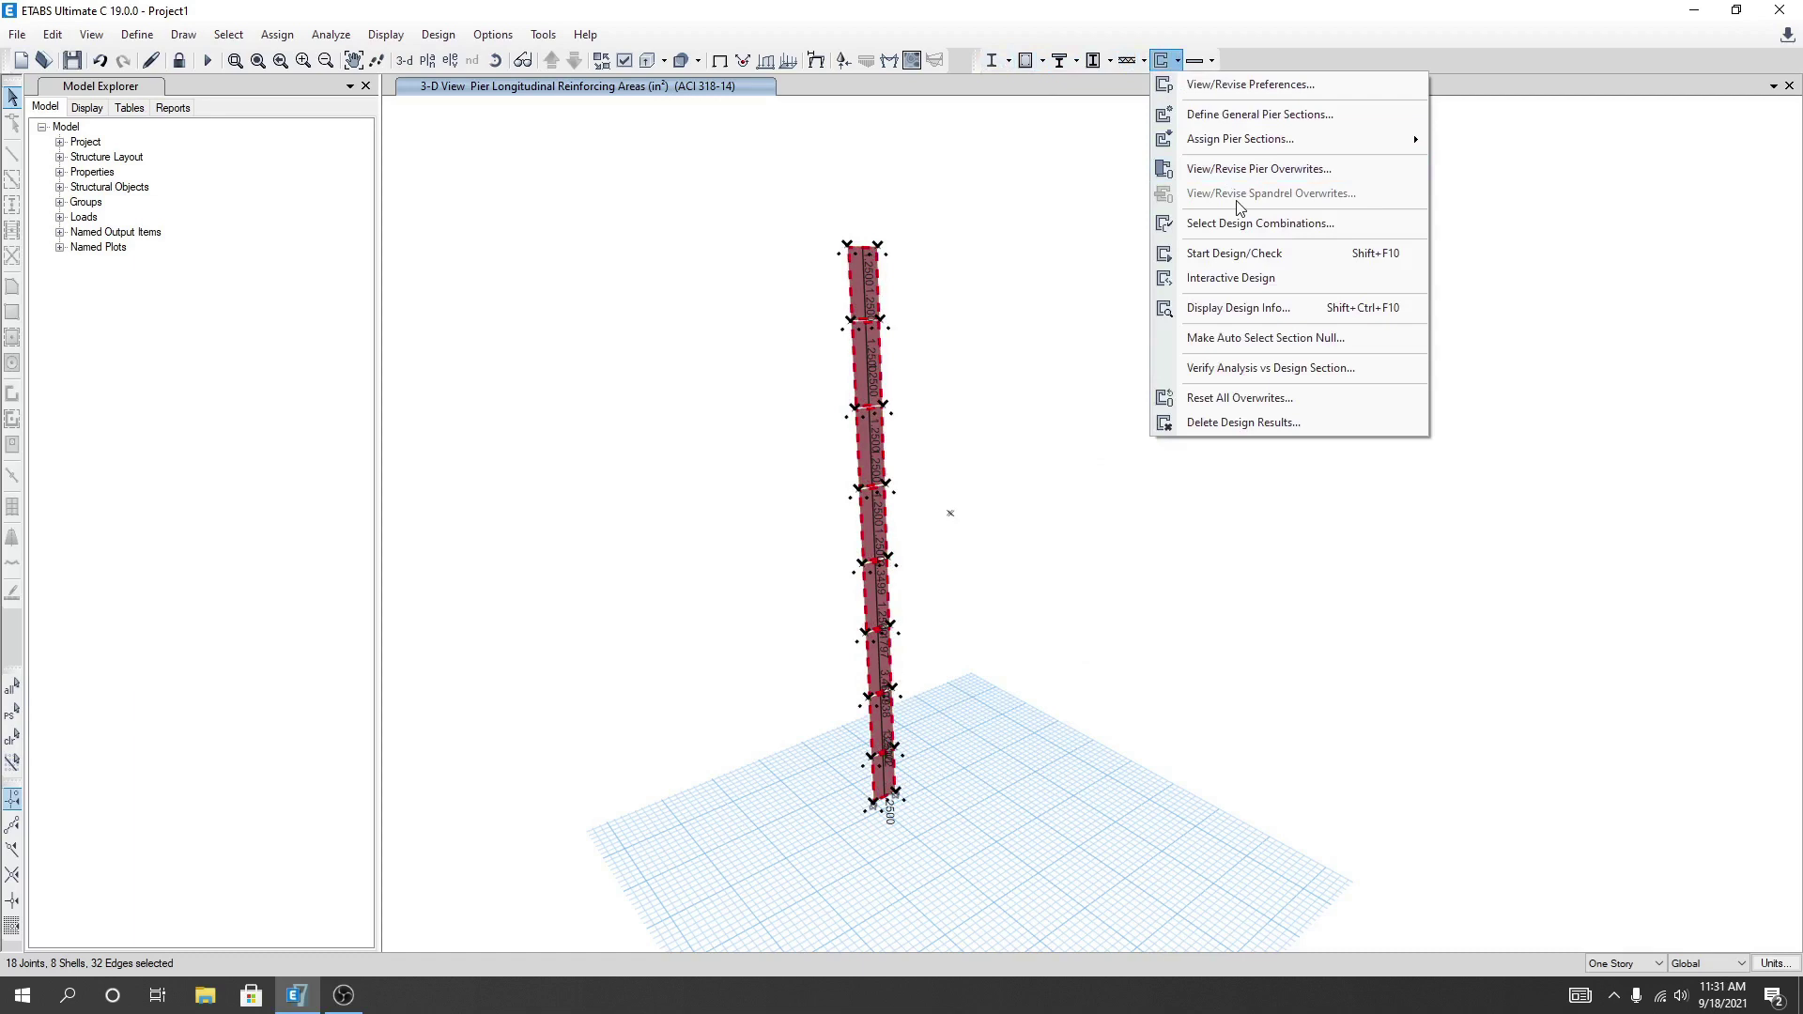
mouse_move(1248, 146)
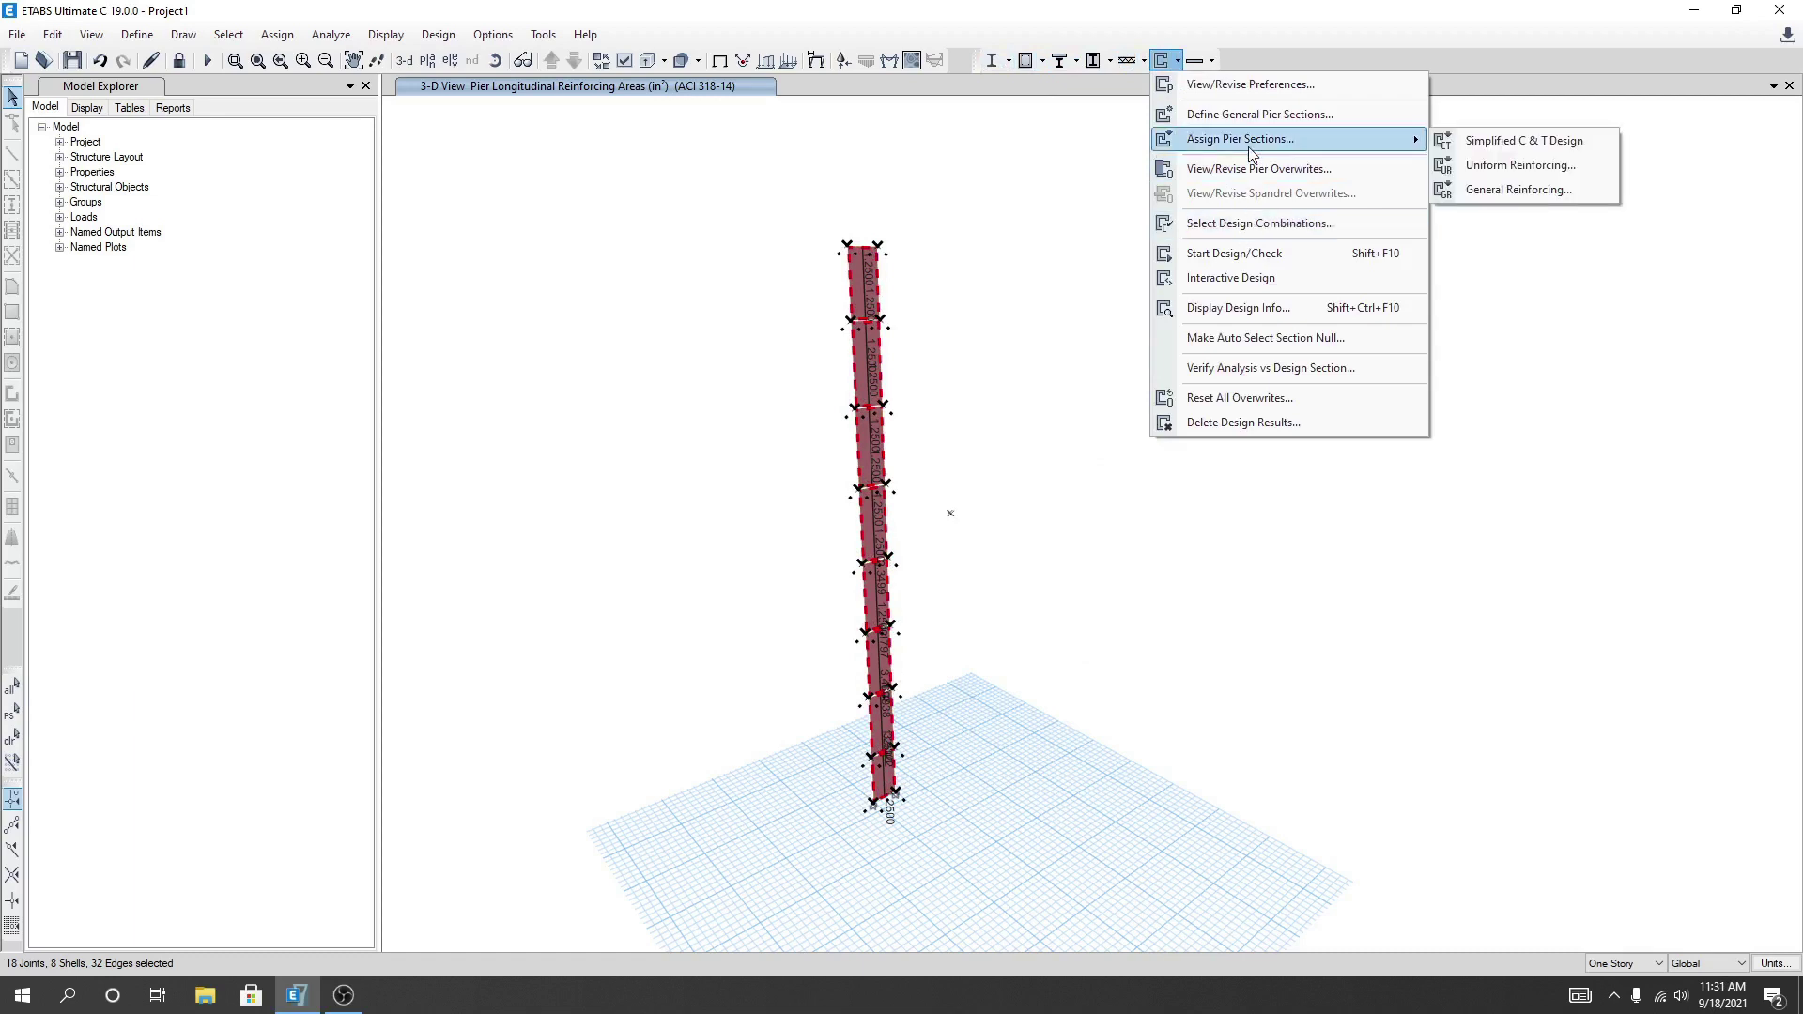
left_click(1506, 190)
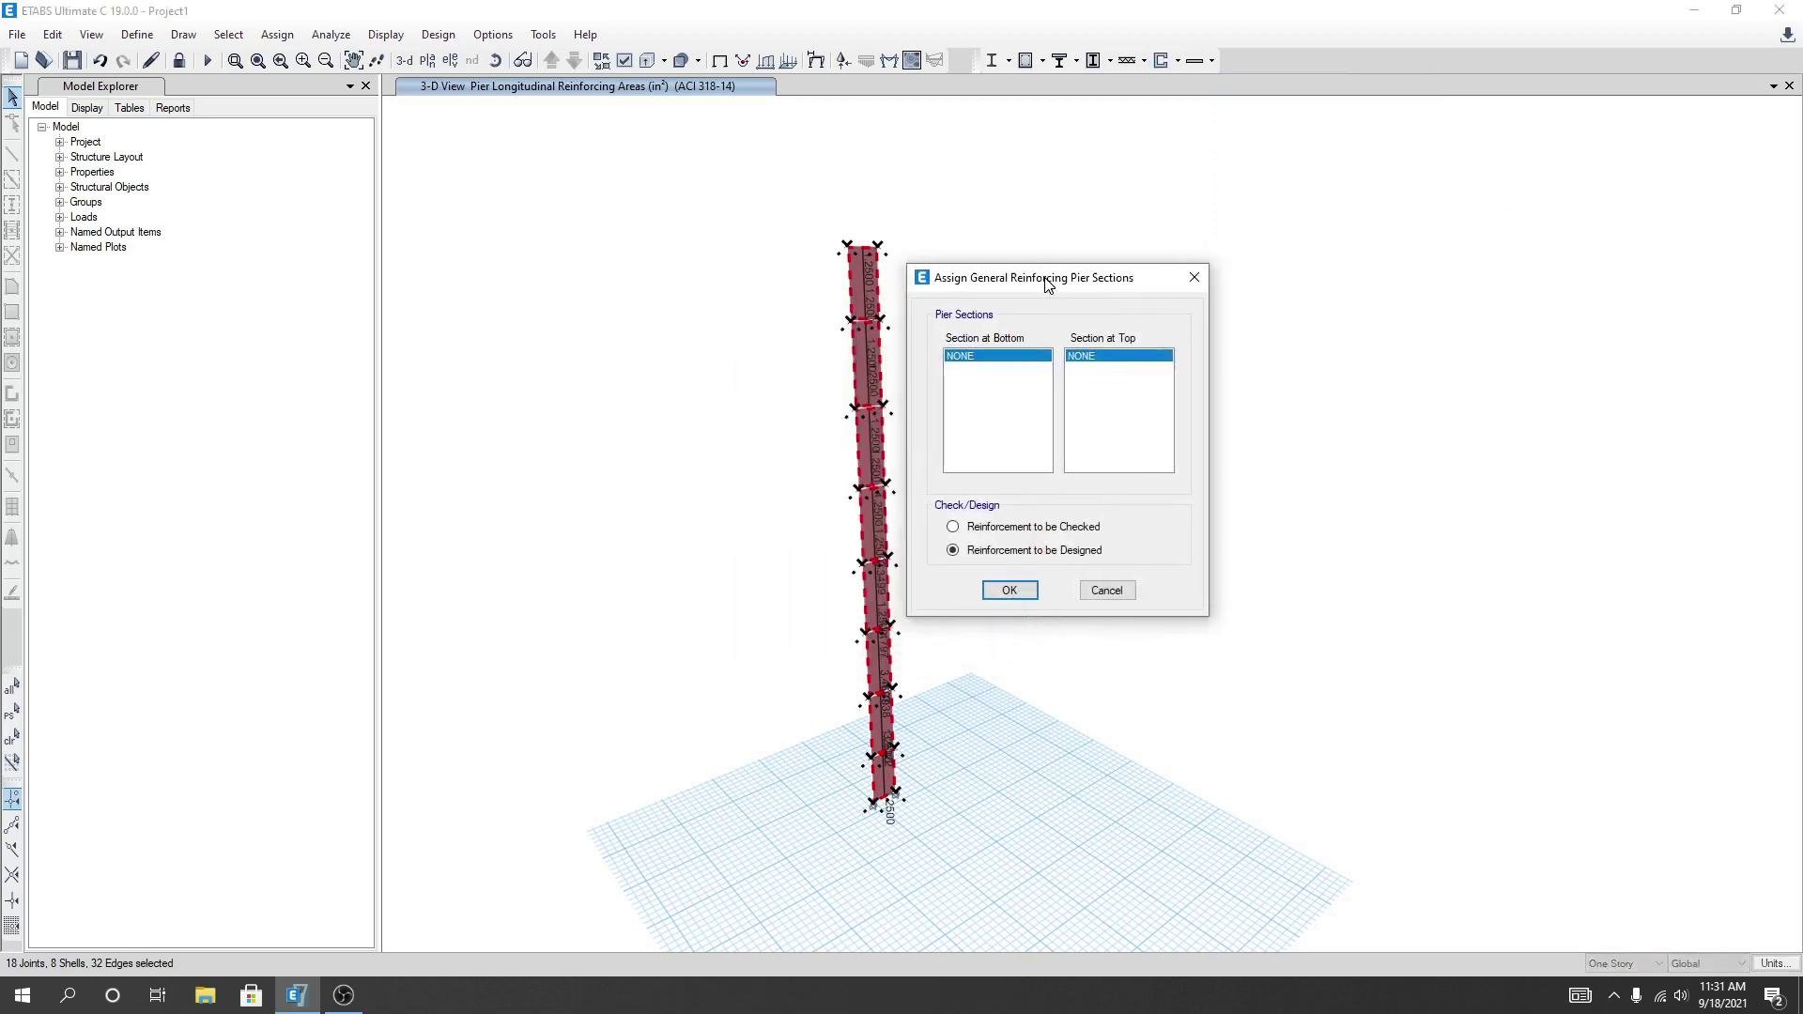
left_click(1112, 594)
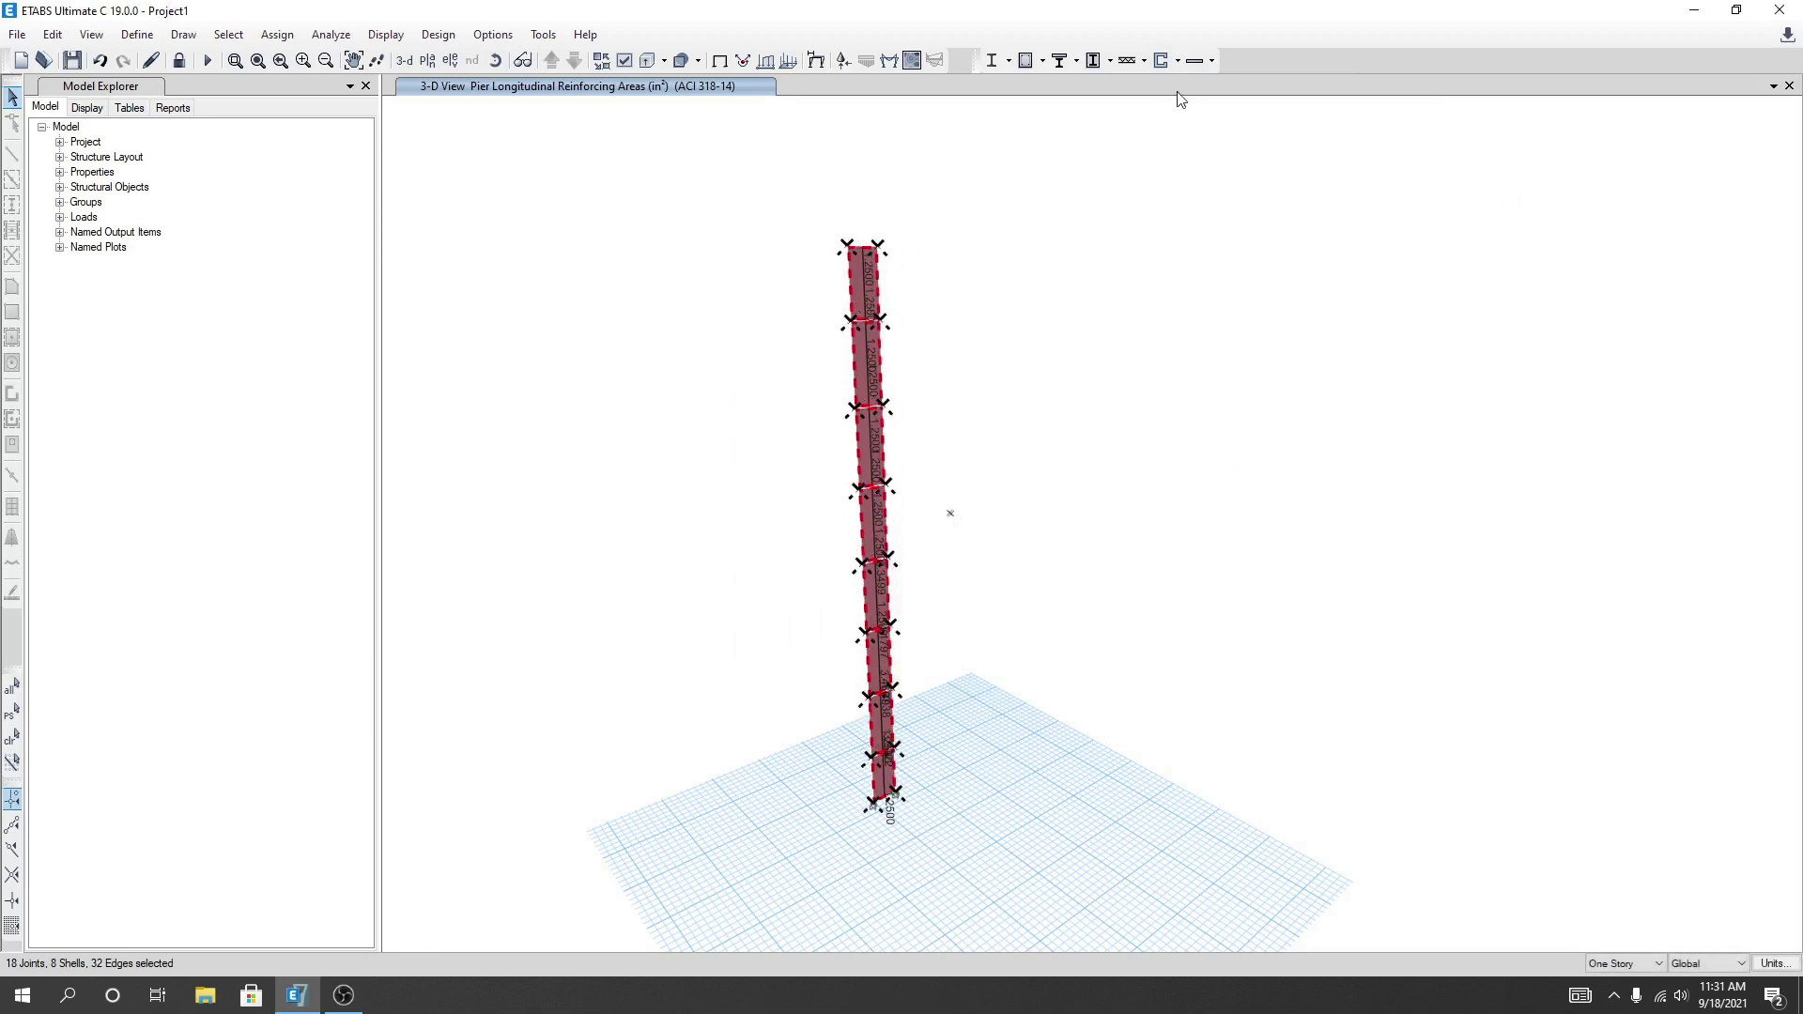
left_click(1178, 62)
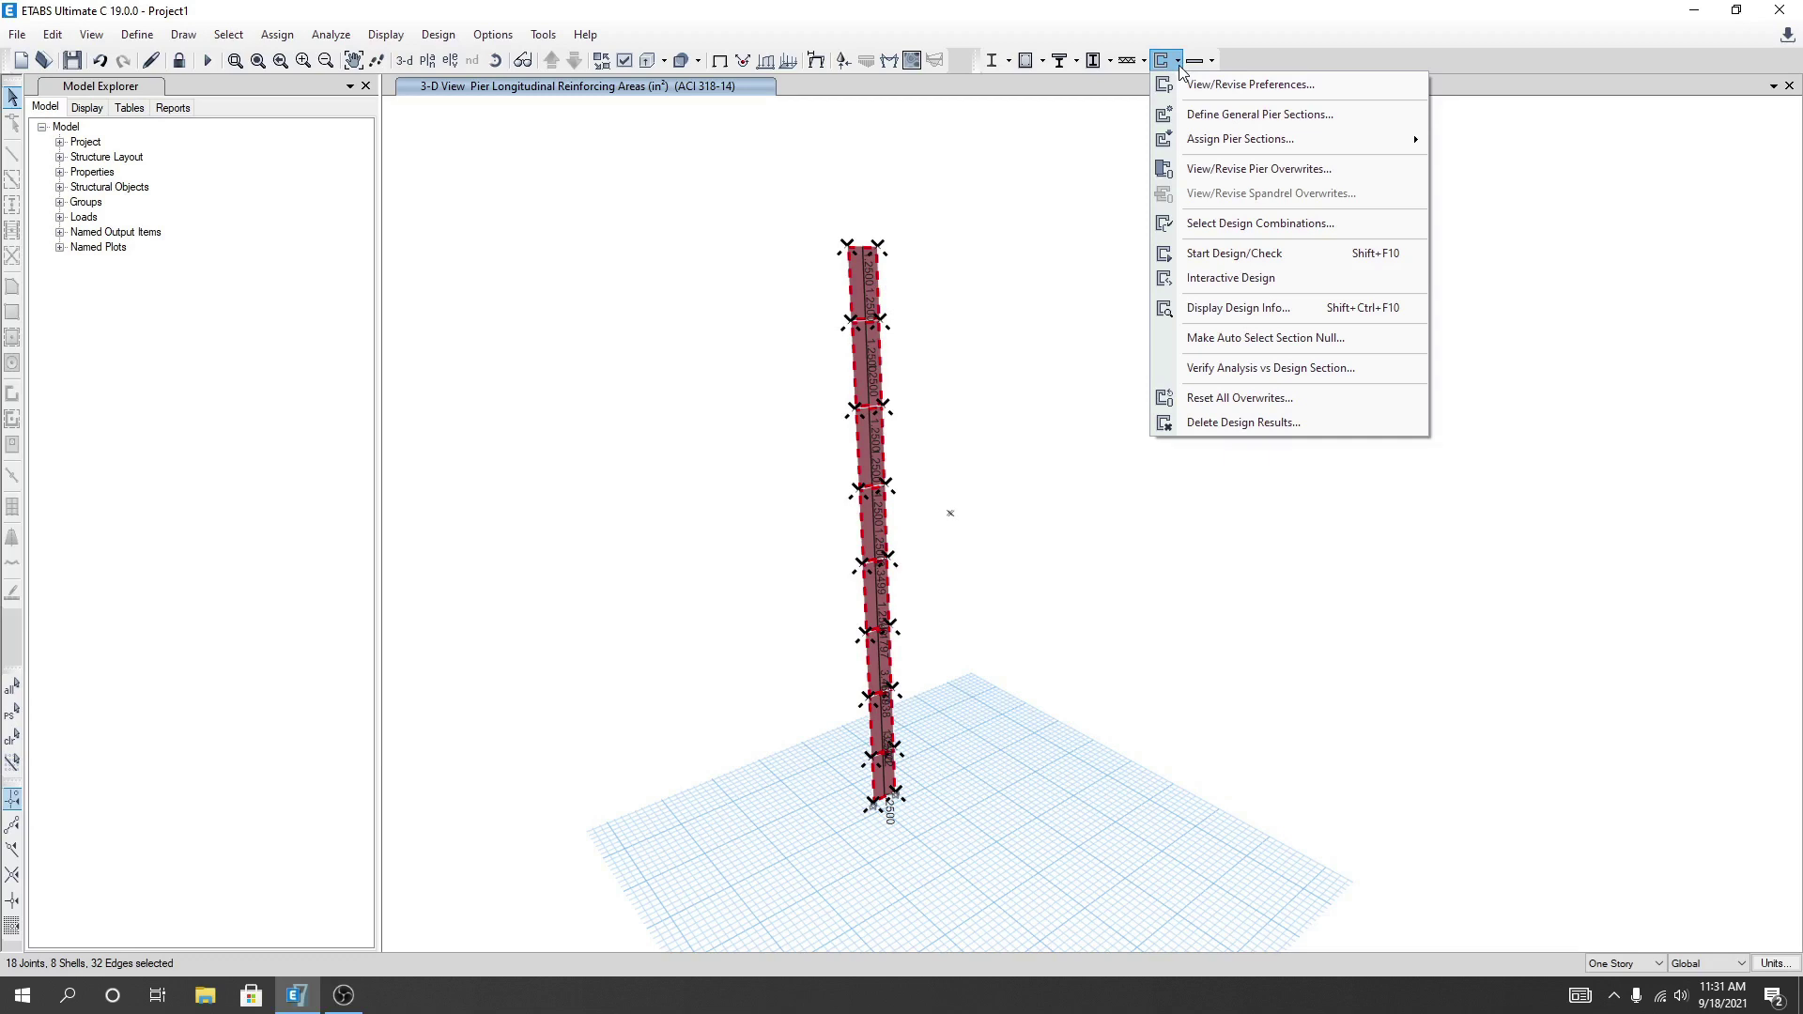
left_click(1194, 81)
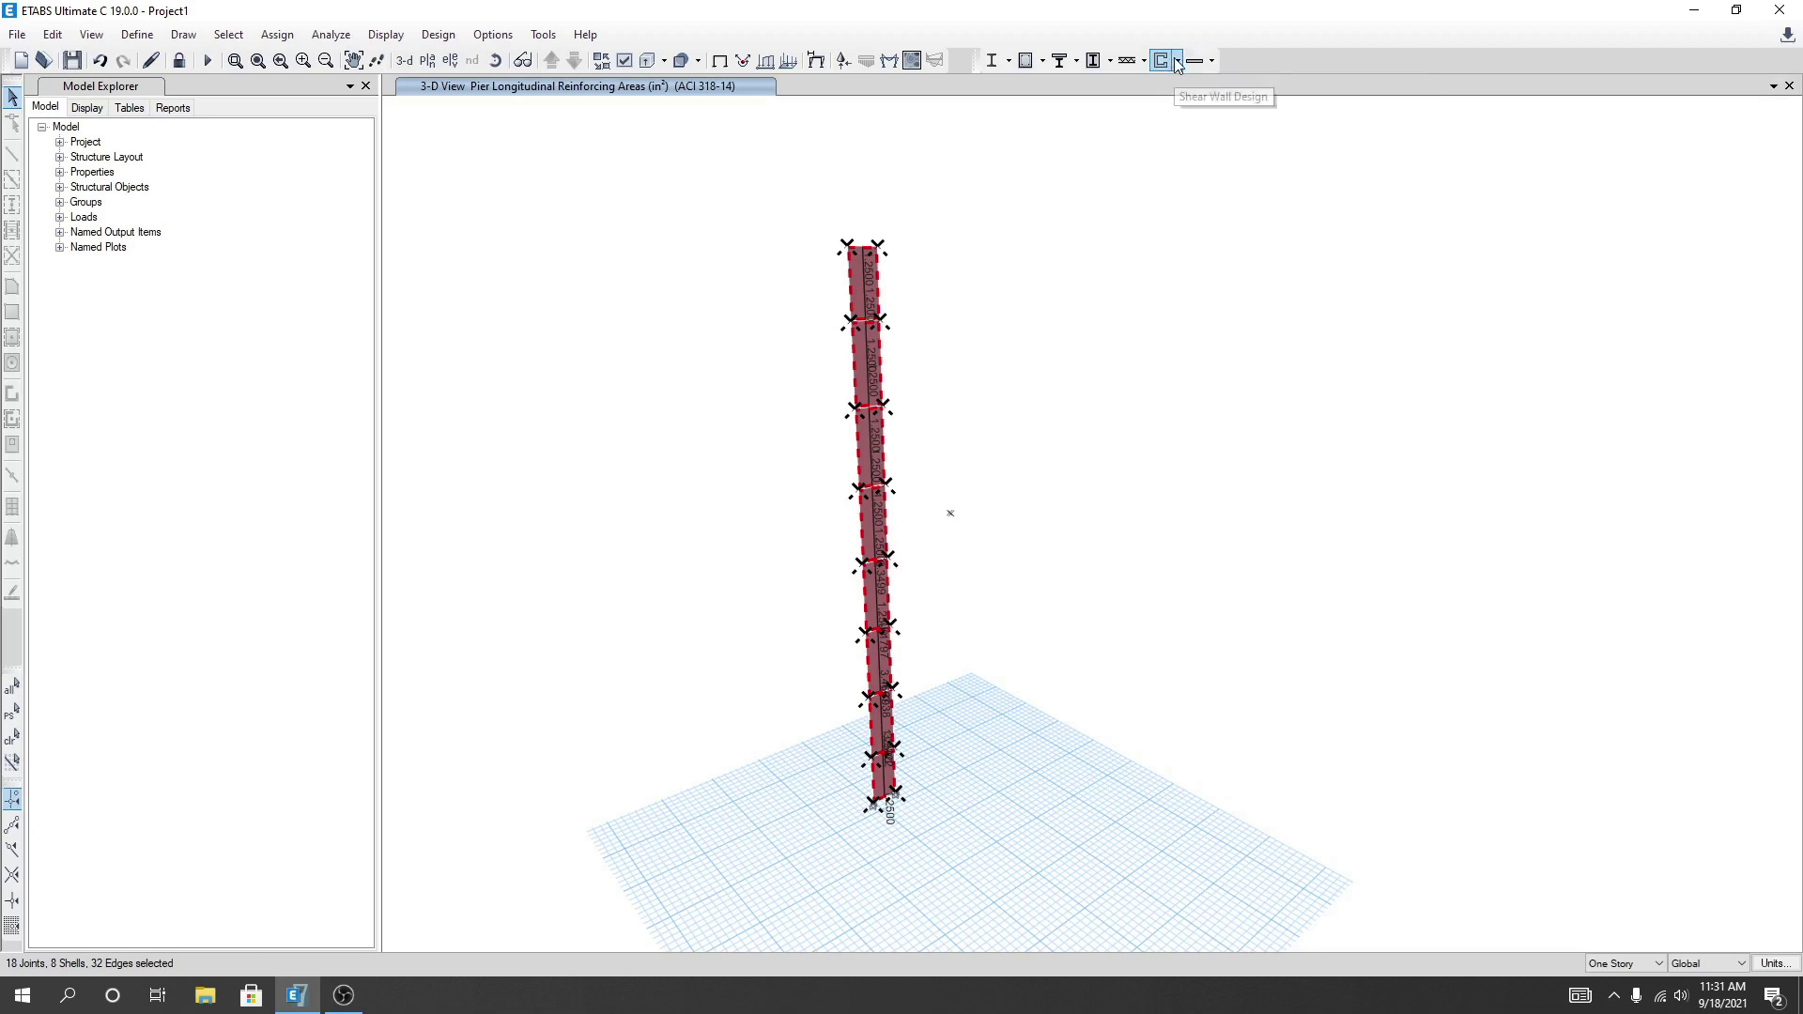
left_click(1177, 62)
left_click(1178, 62)
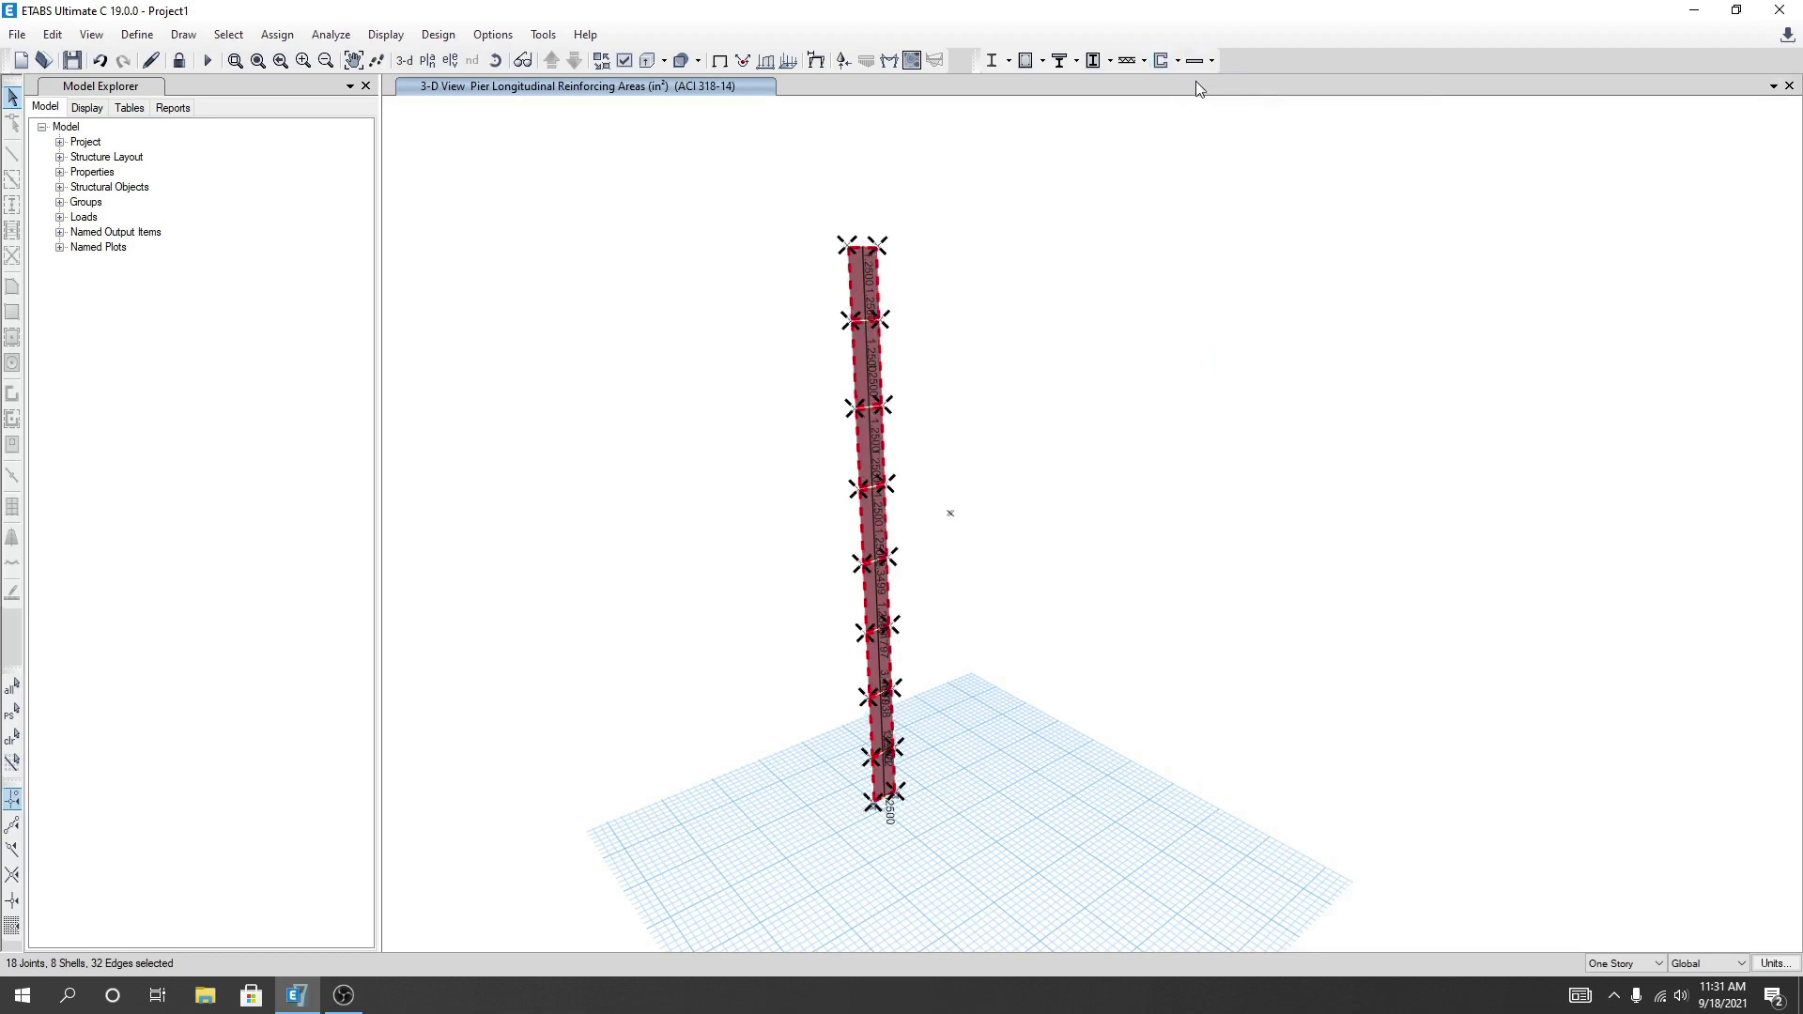
Start adding a new general pier section for shear wall design
left_click(1178, 62)
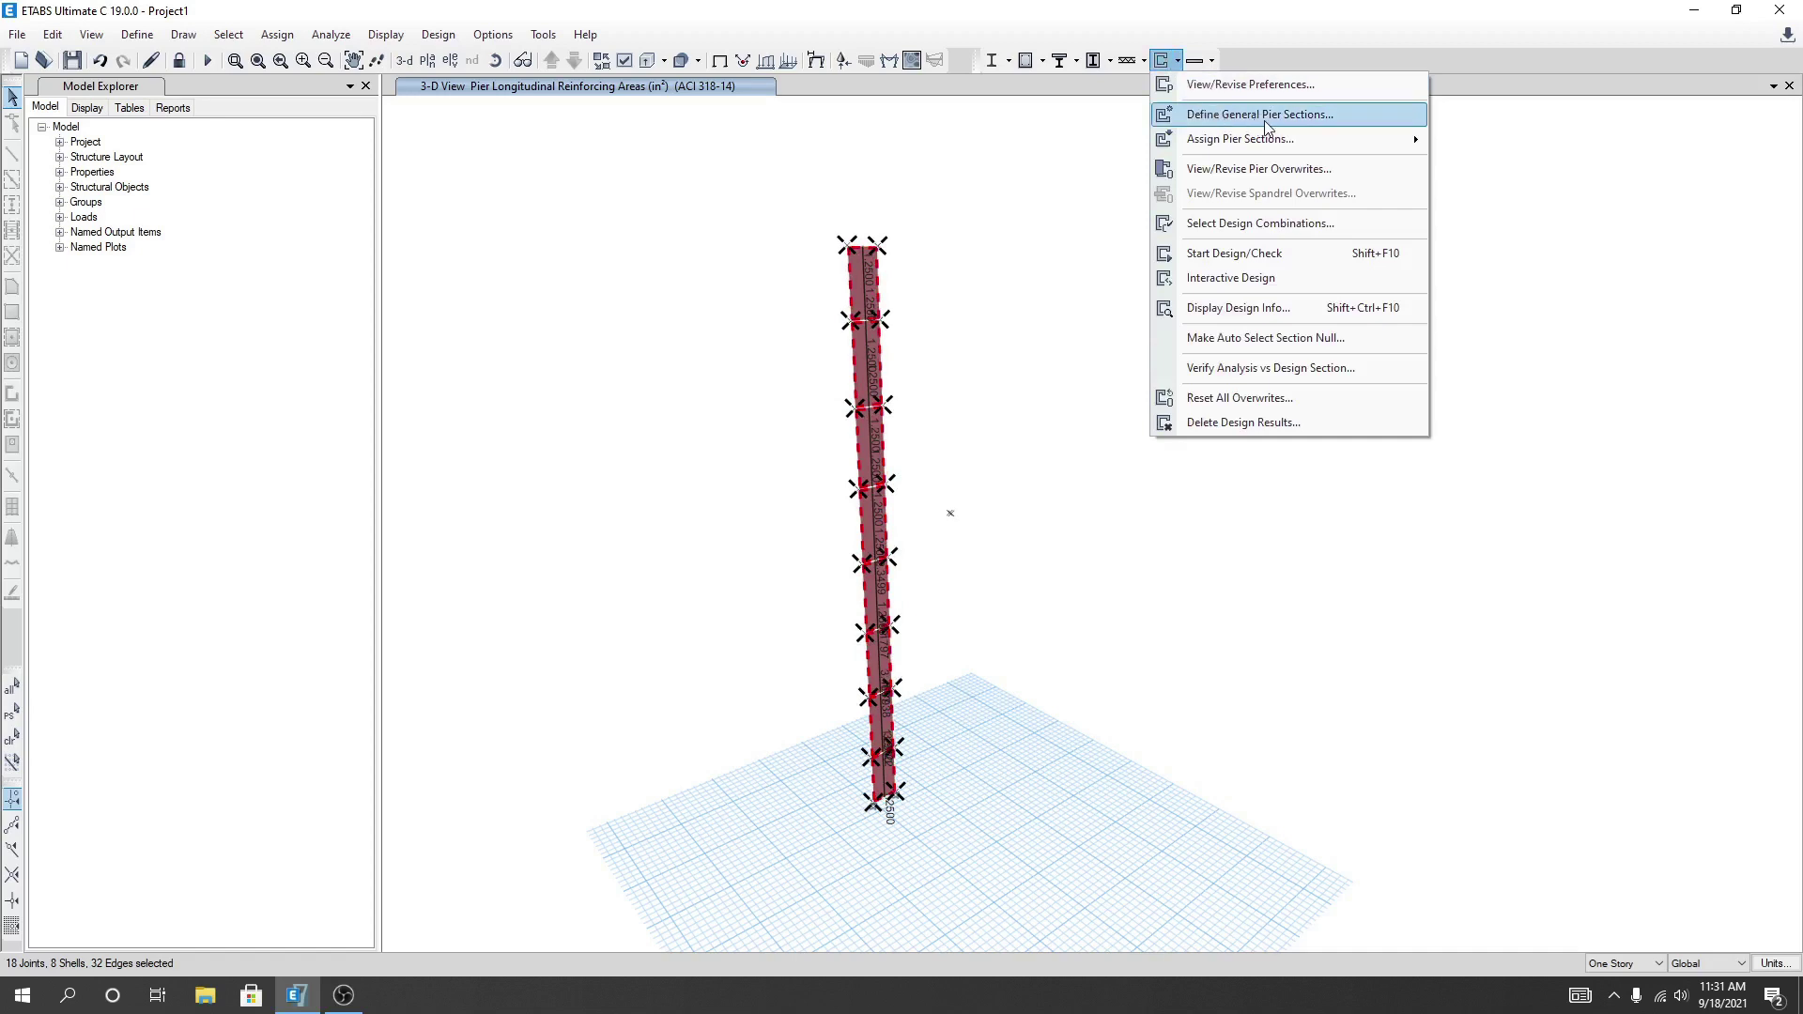
left_click(1301, 122)
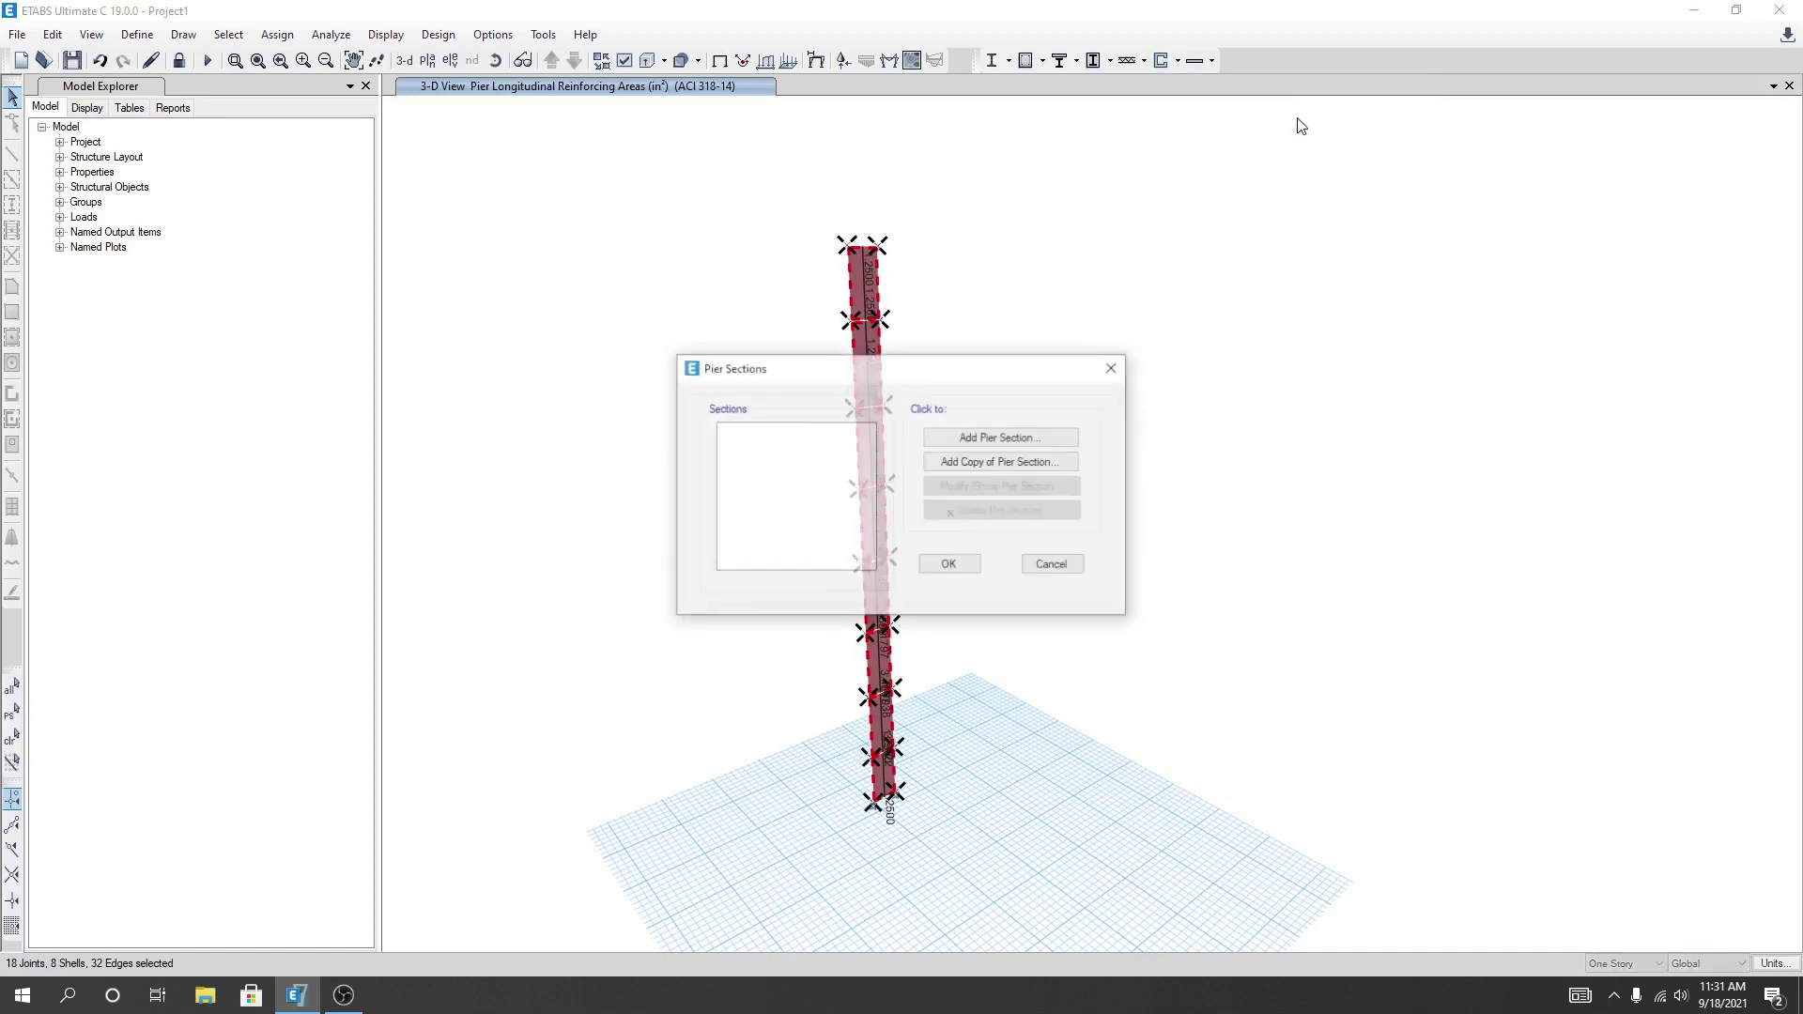
left_click_drag(953, 372, 1384, 265)
left_click(1420, 331)
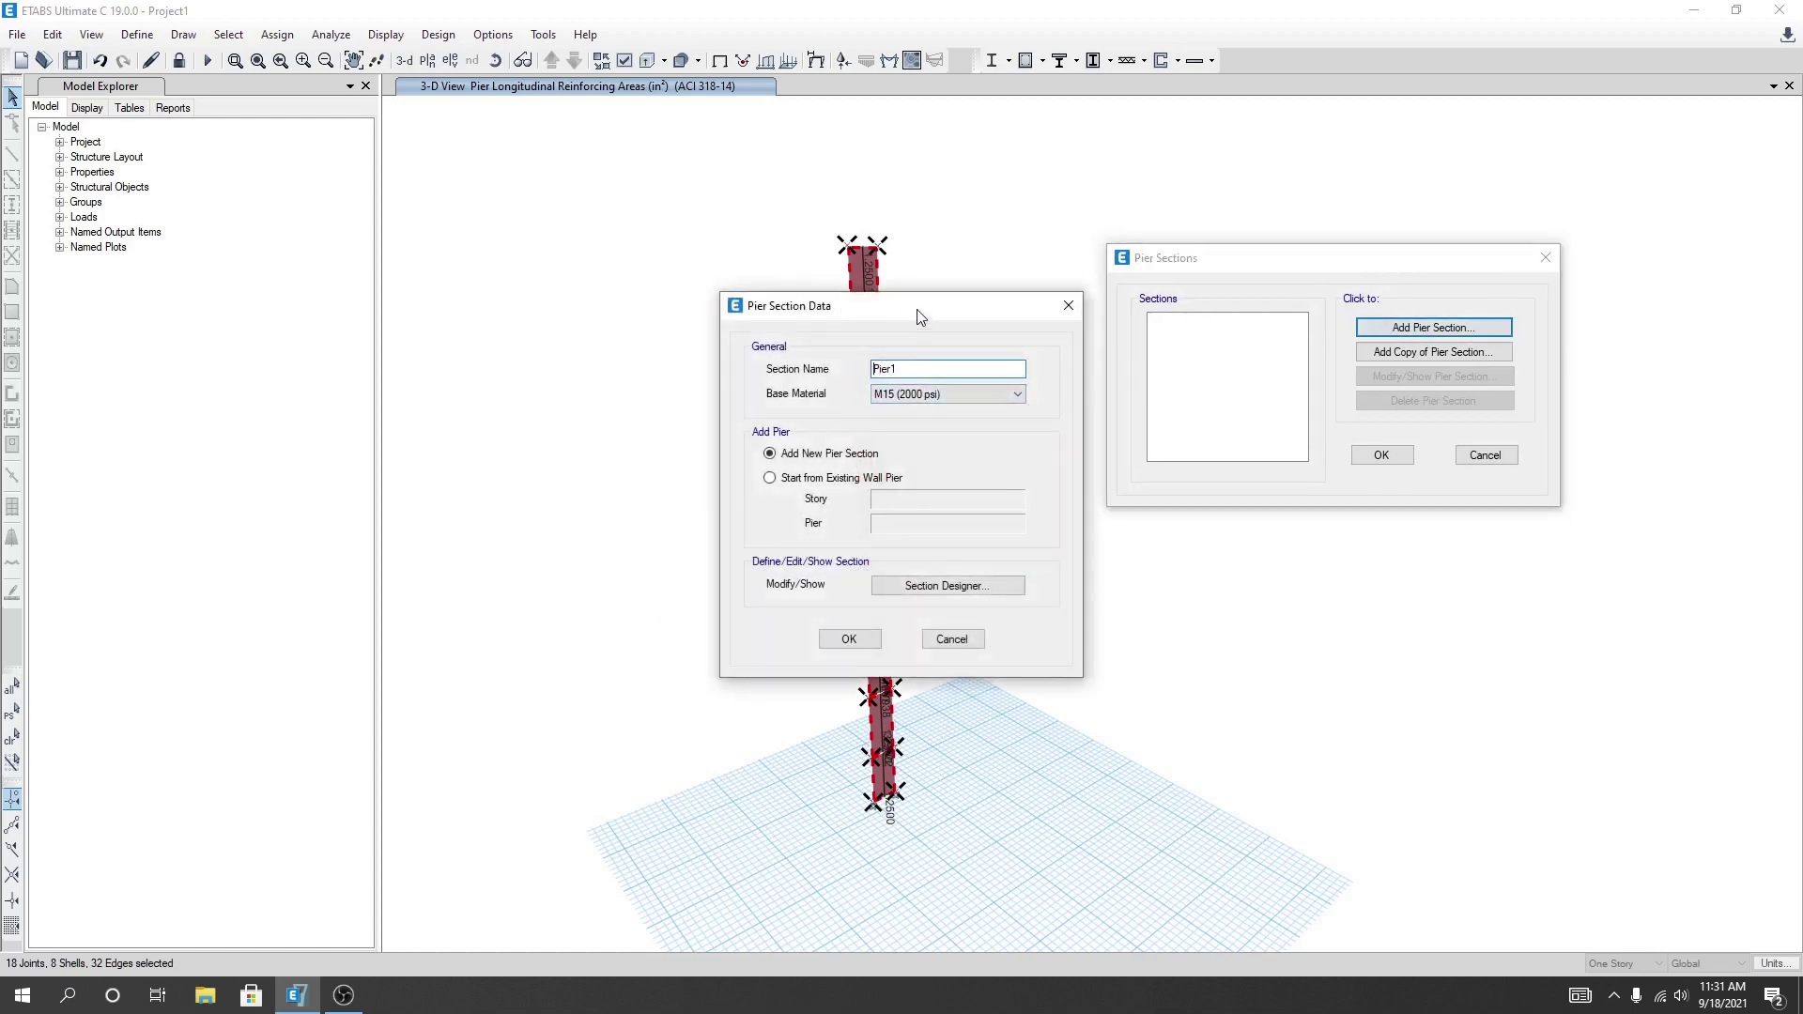
left_click_drag(919, 317, 968, 326)
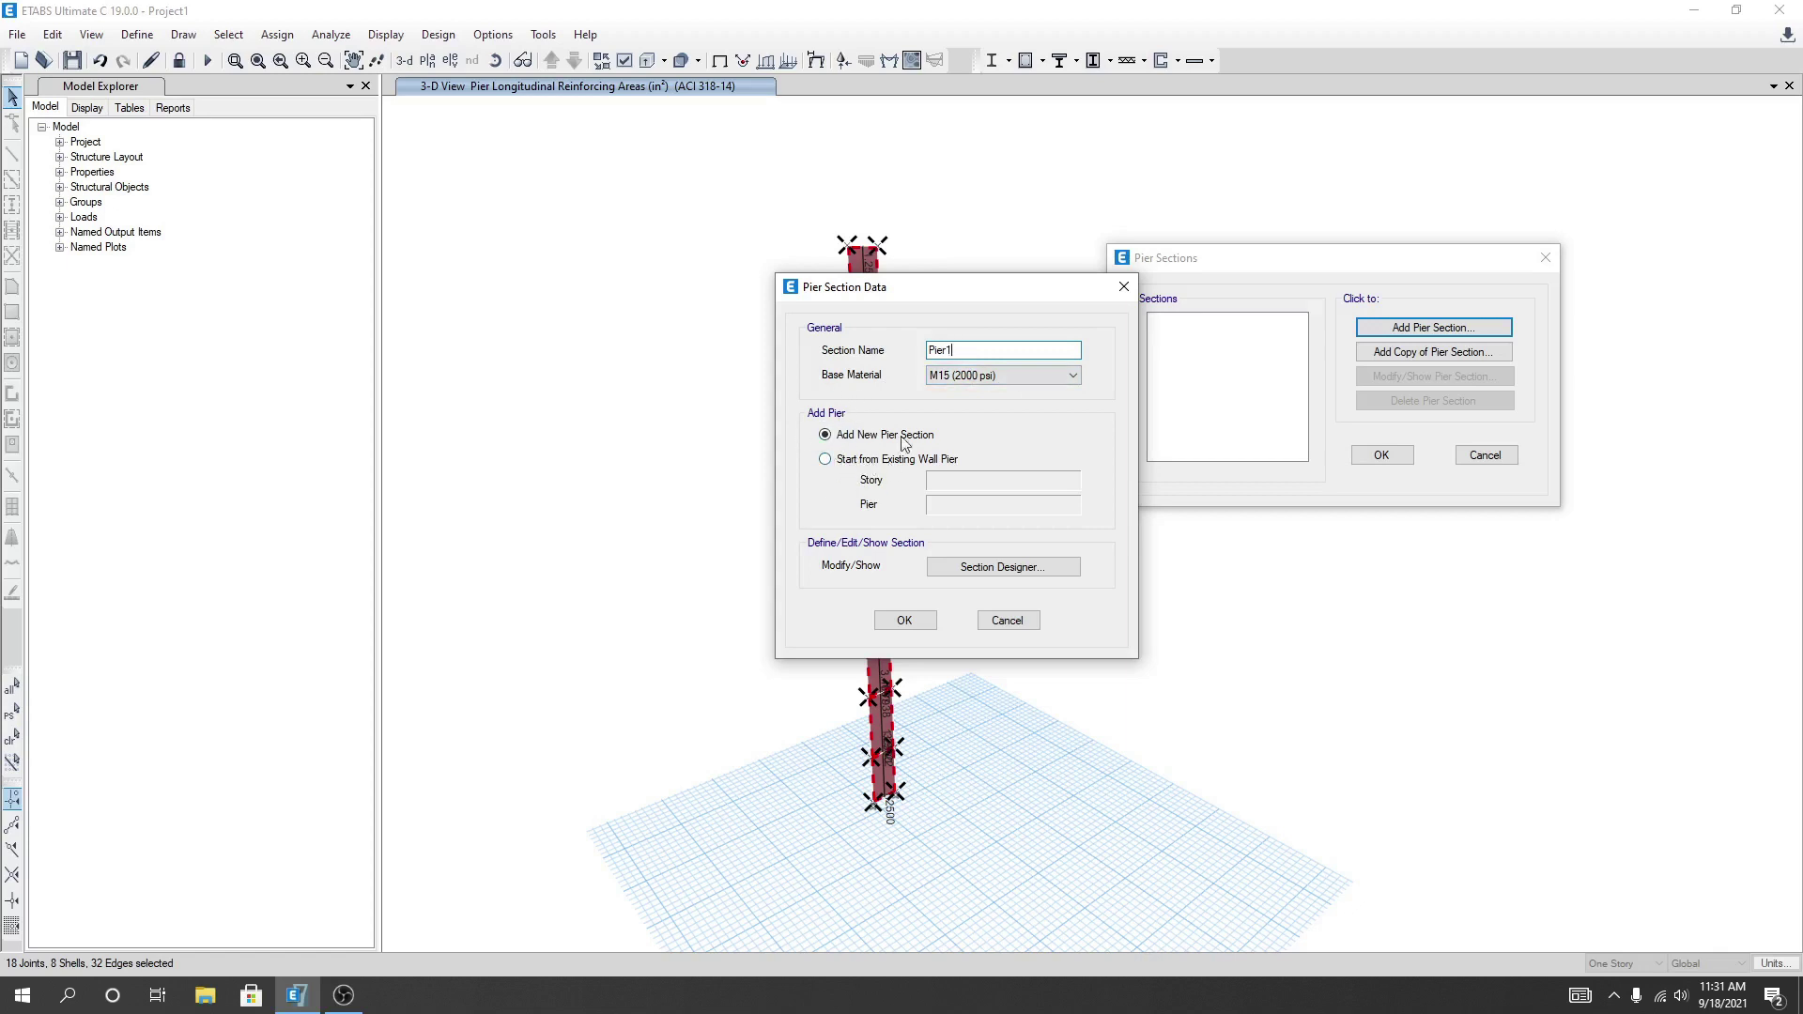
Base the new pier section on the existing wall pier P1 at Story1
left_click(839, 460)
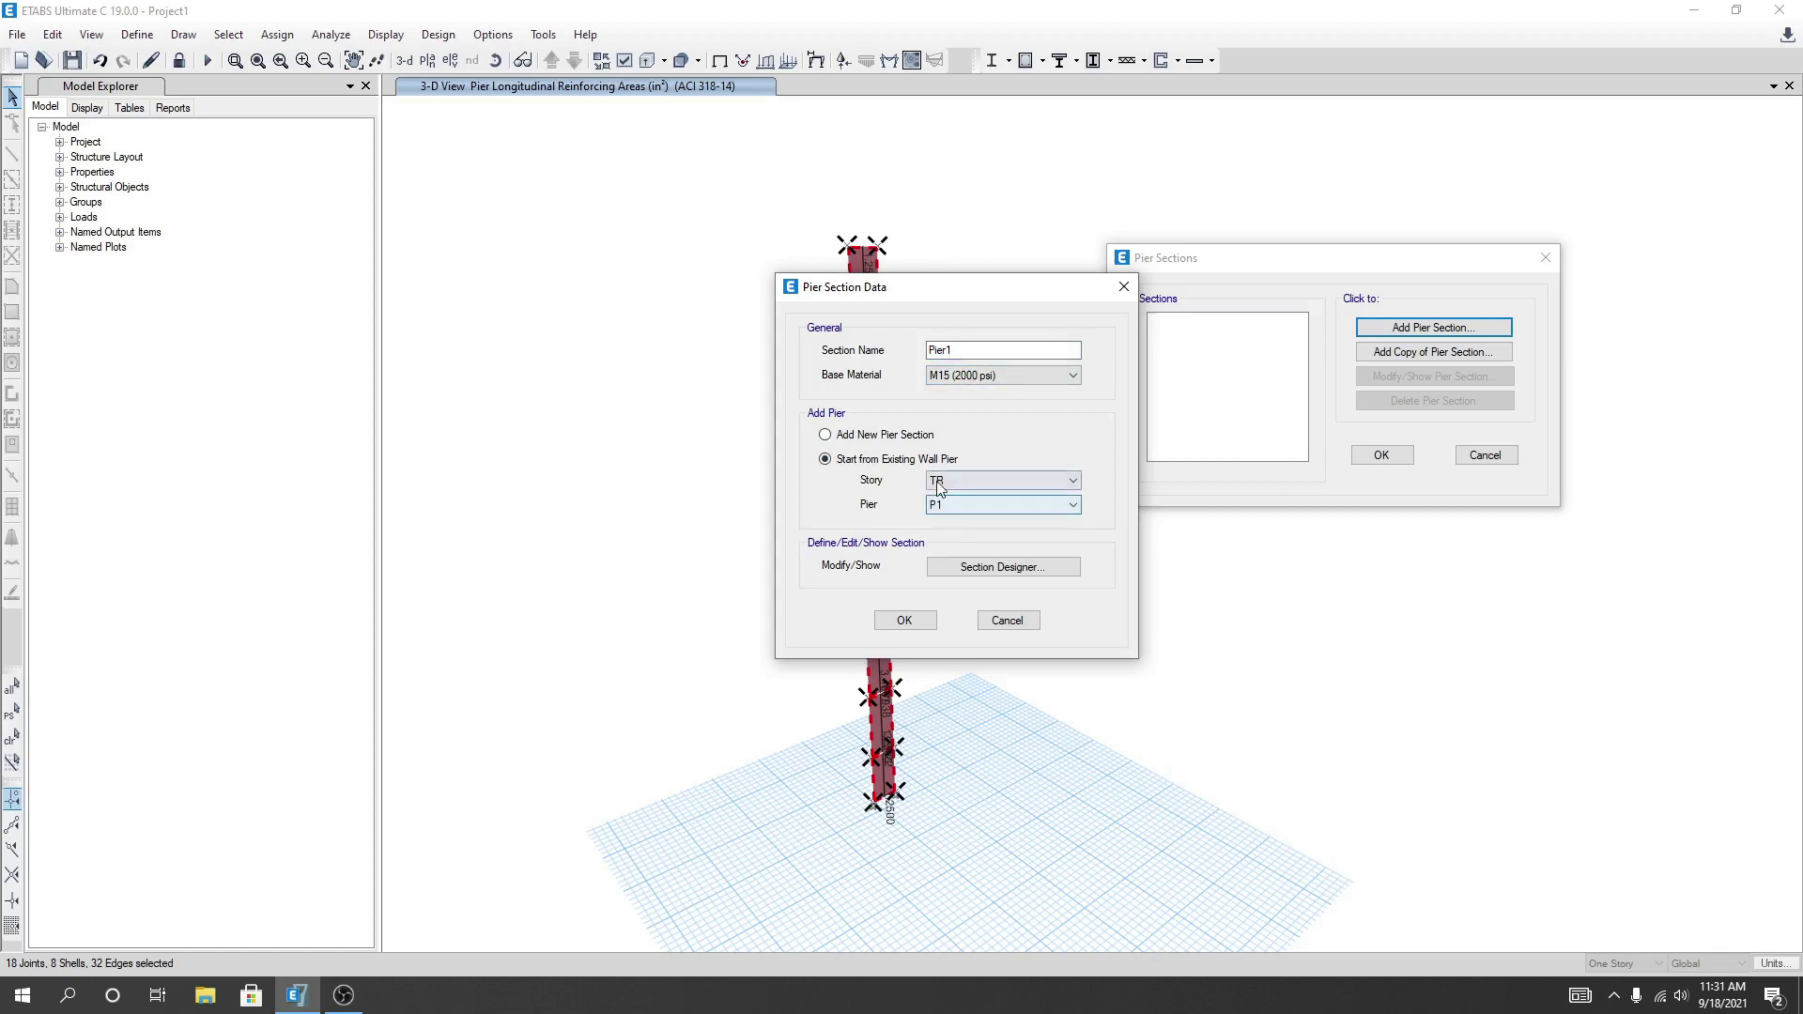
left_click(986, 482)
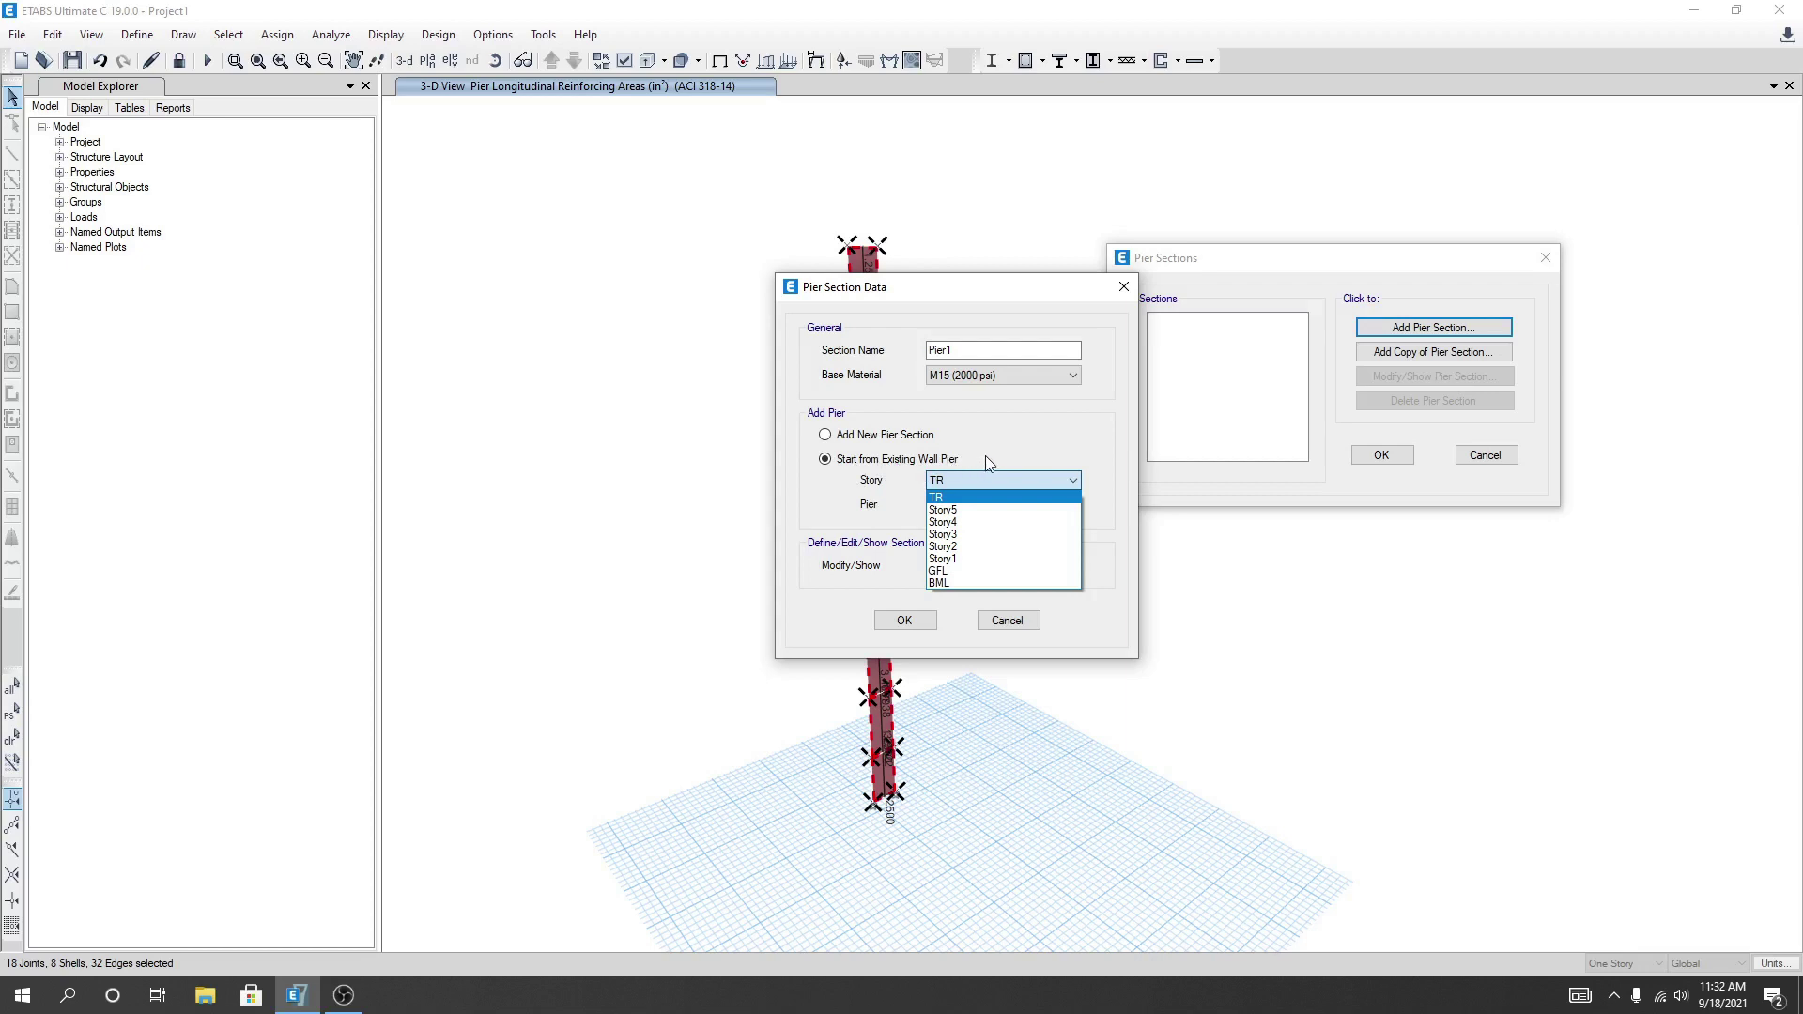
left_click(942, 464)
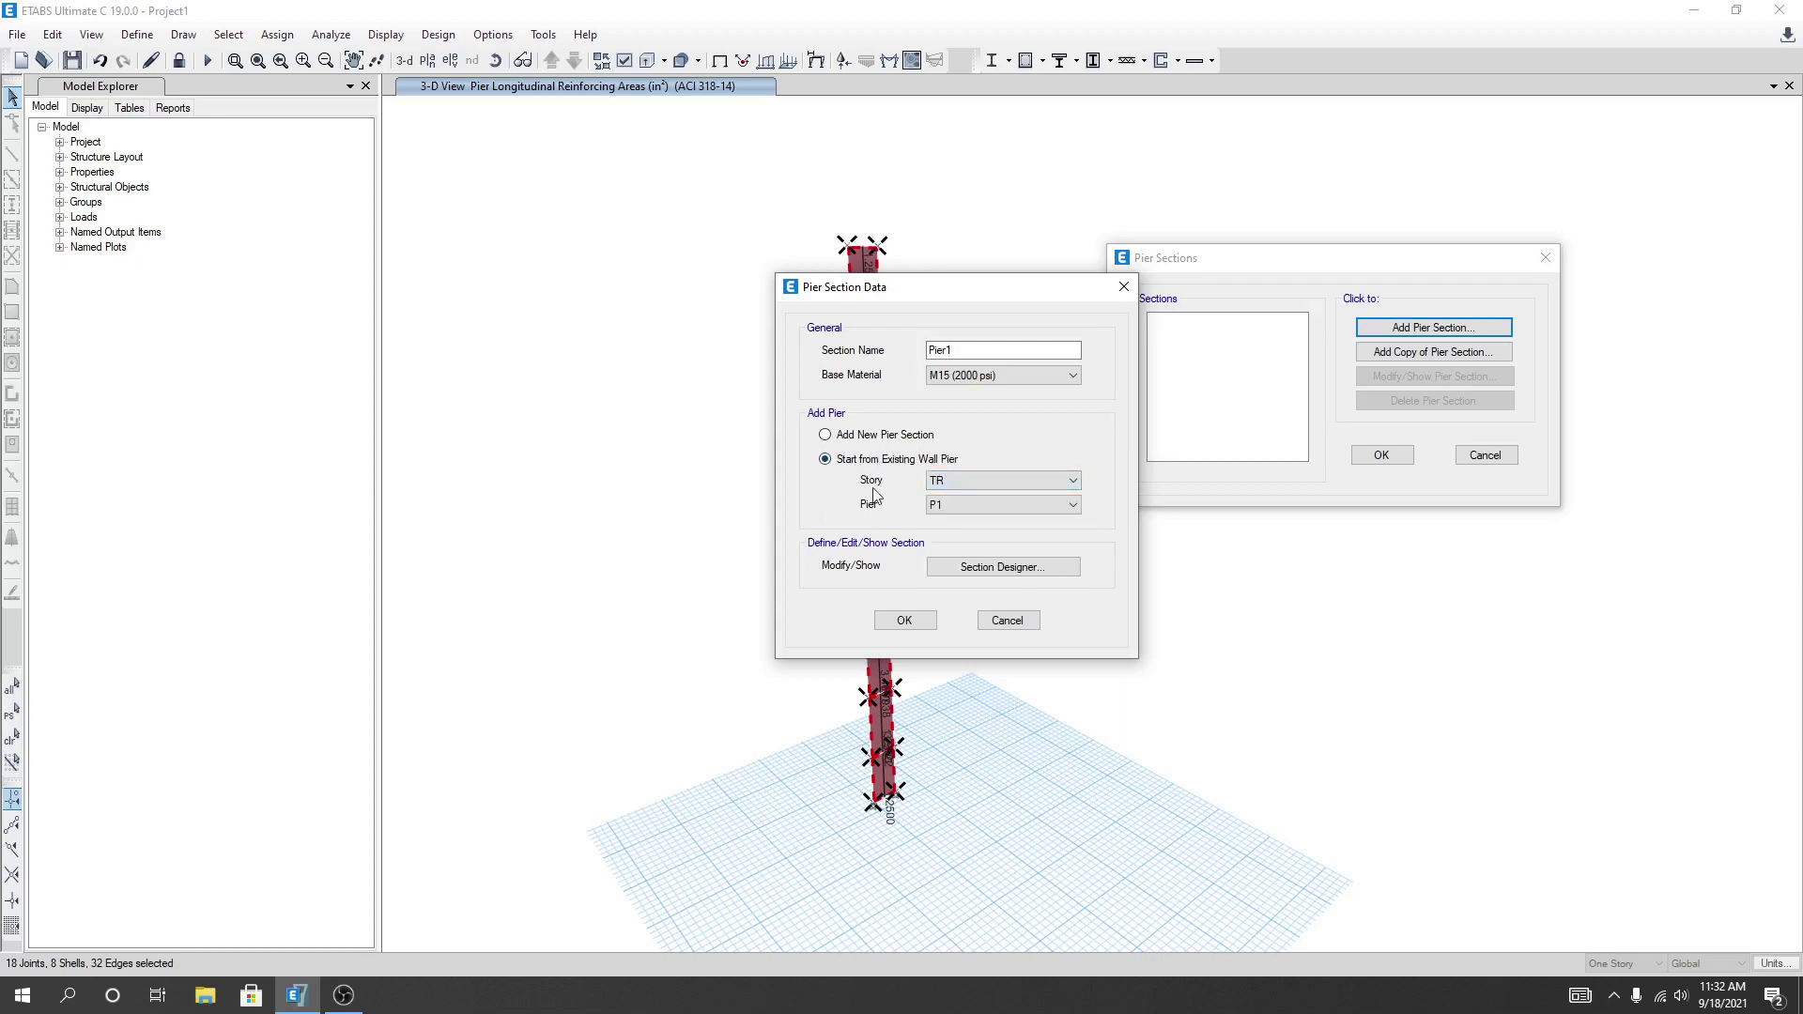
left_click(958, 512)
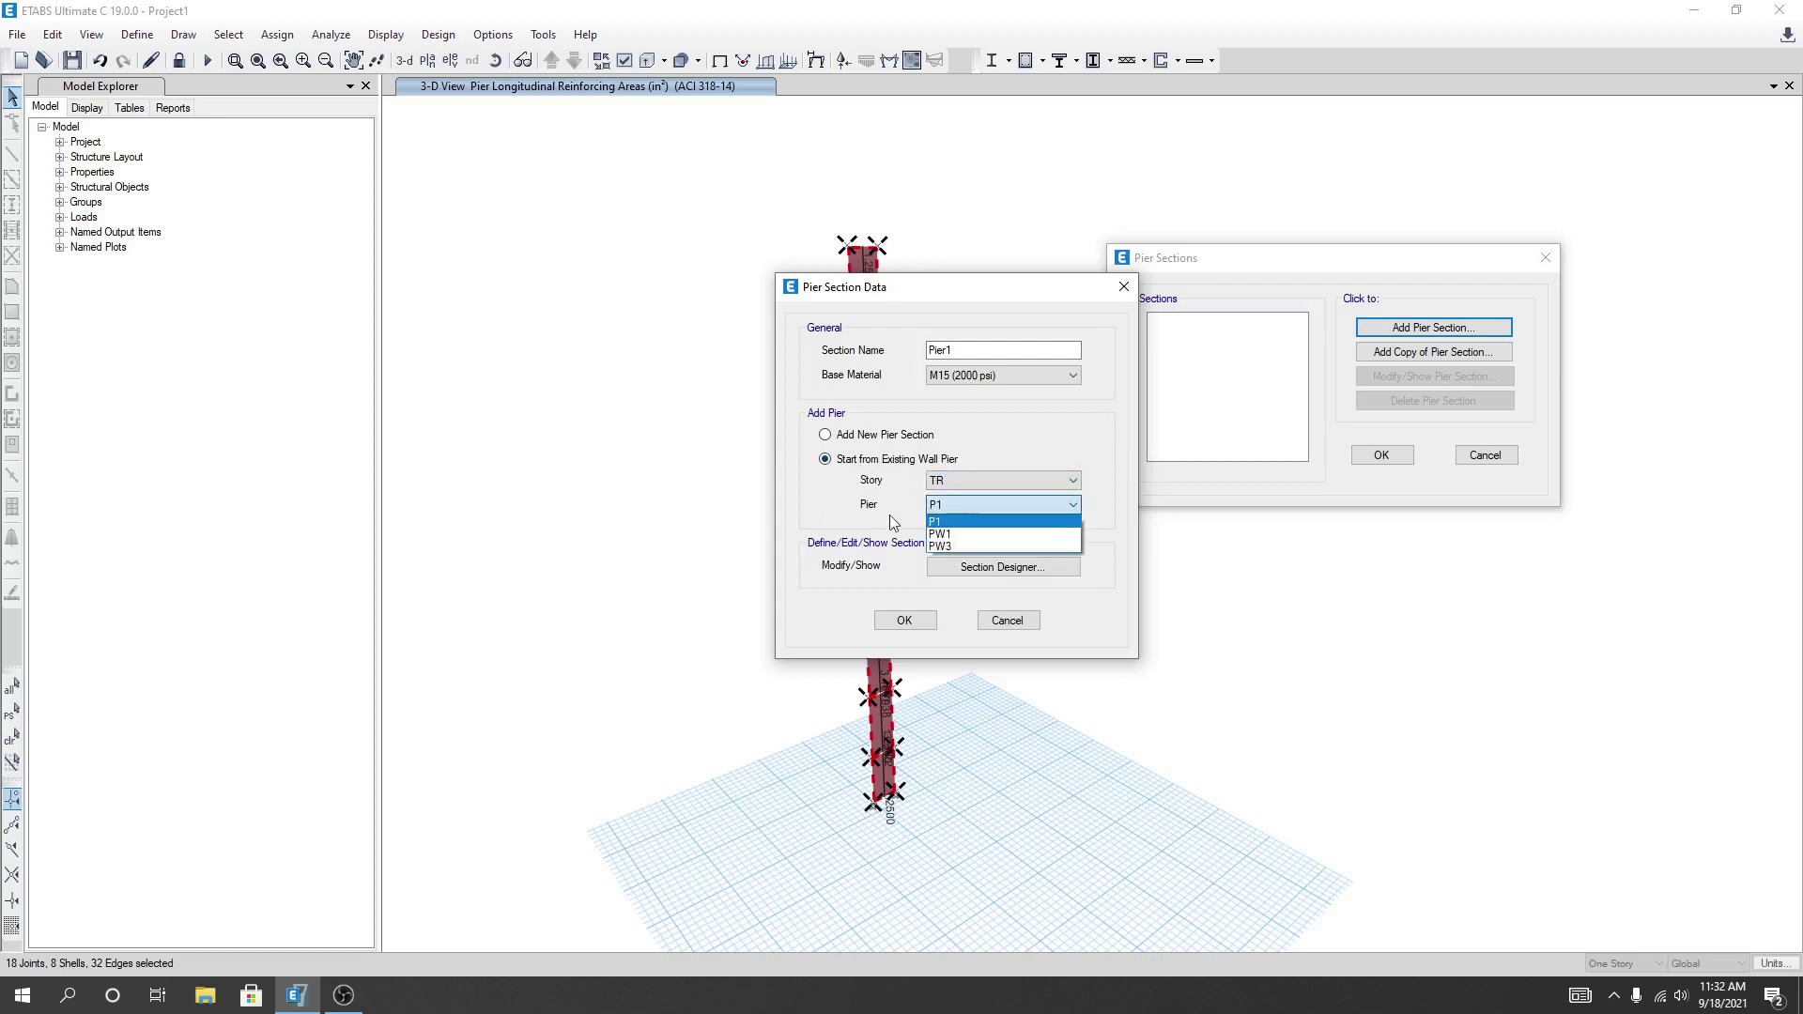
left_click(957, 522)
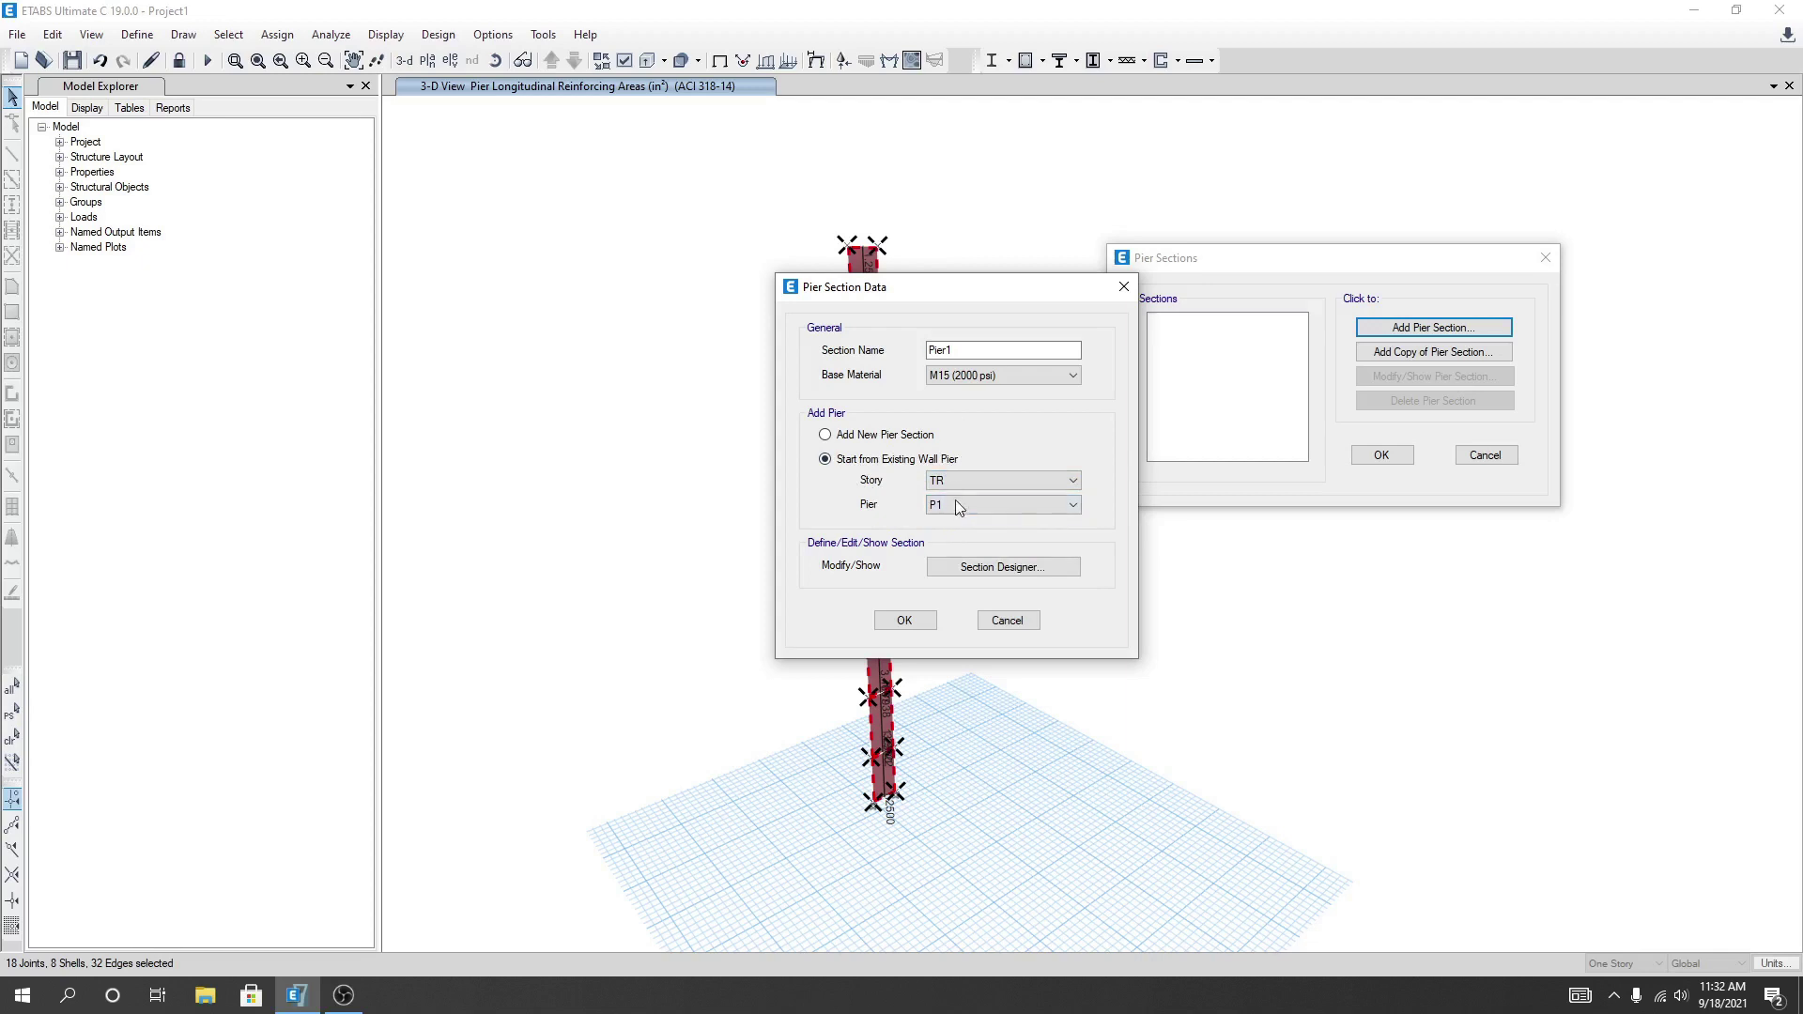
left_click(951, 482)
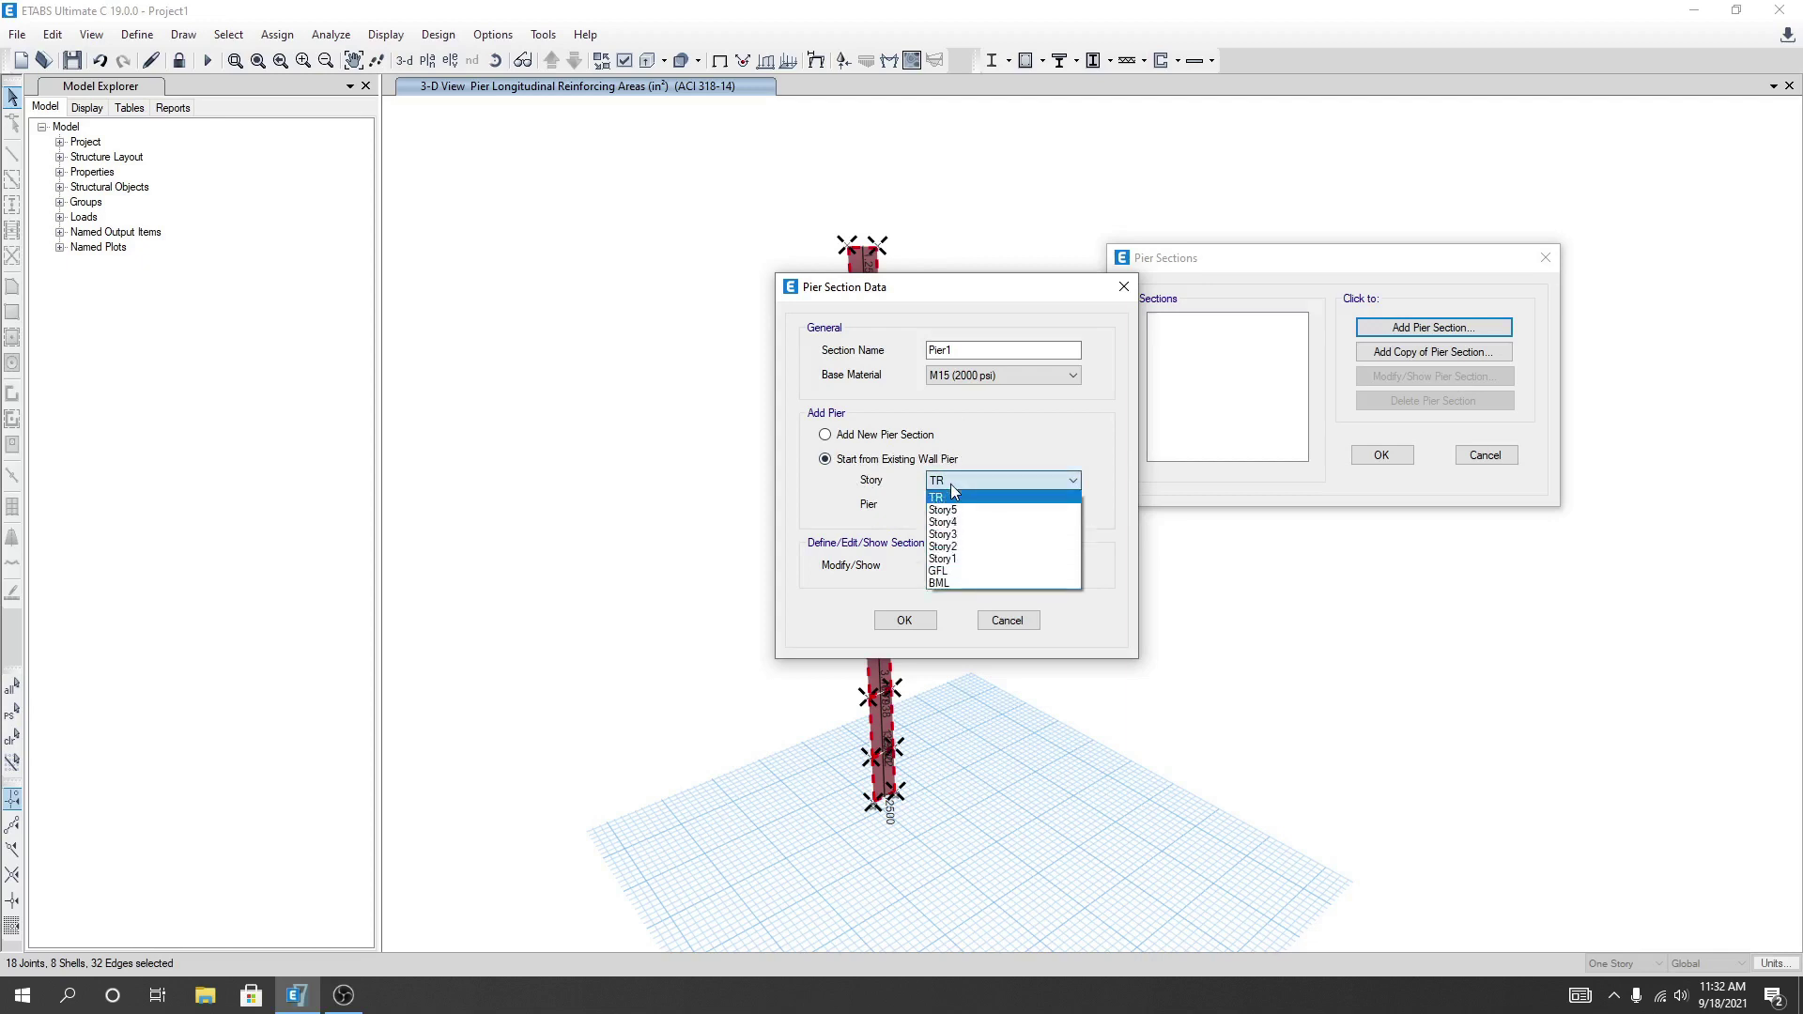
left_click(954, 559)
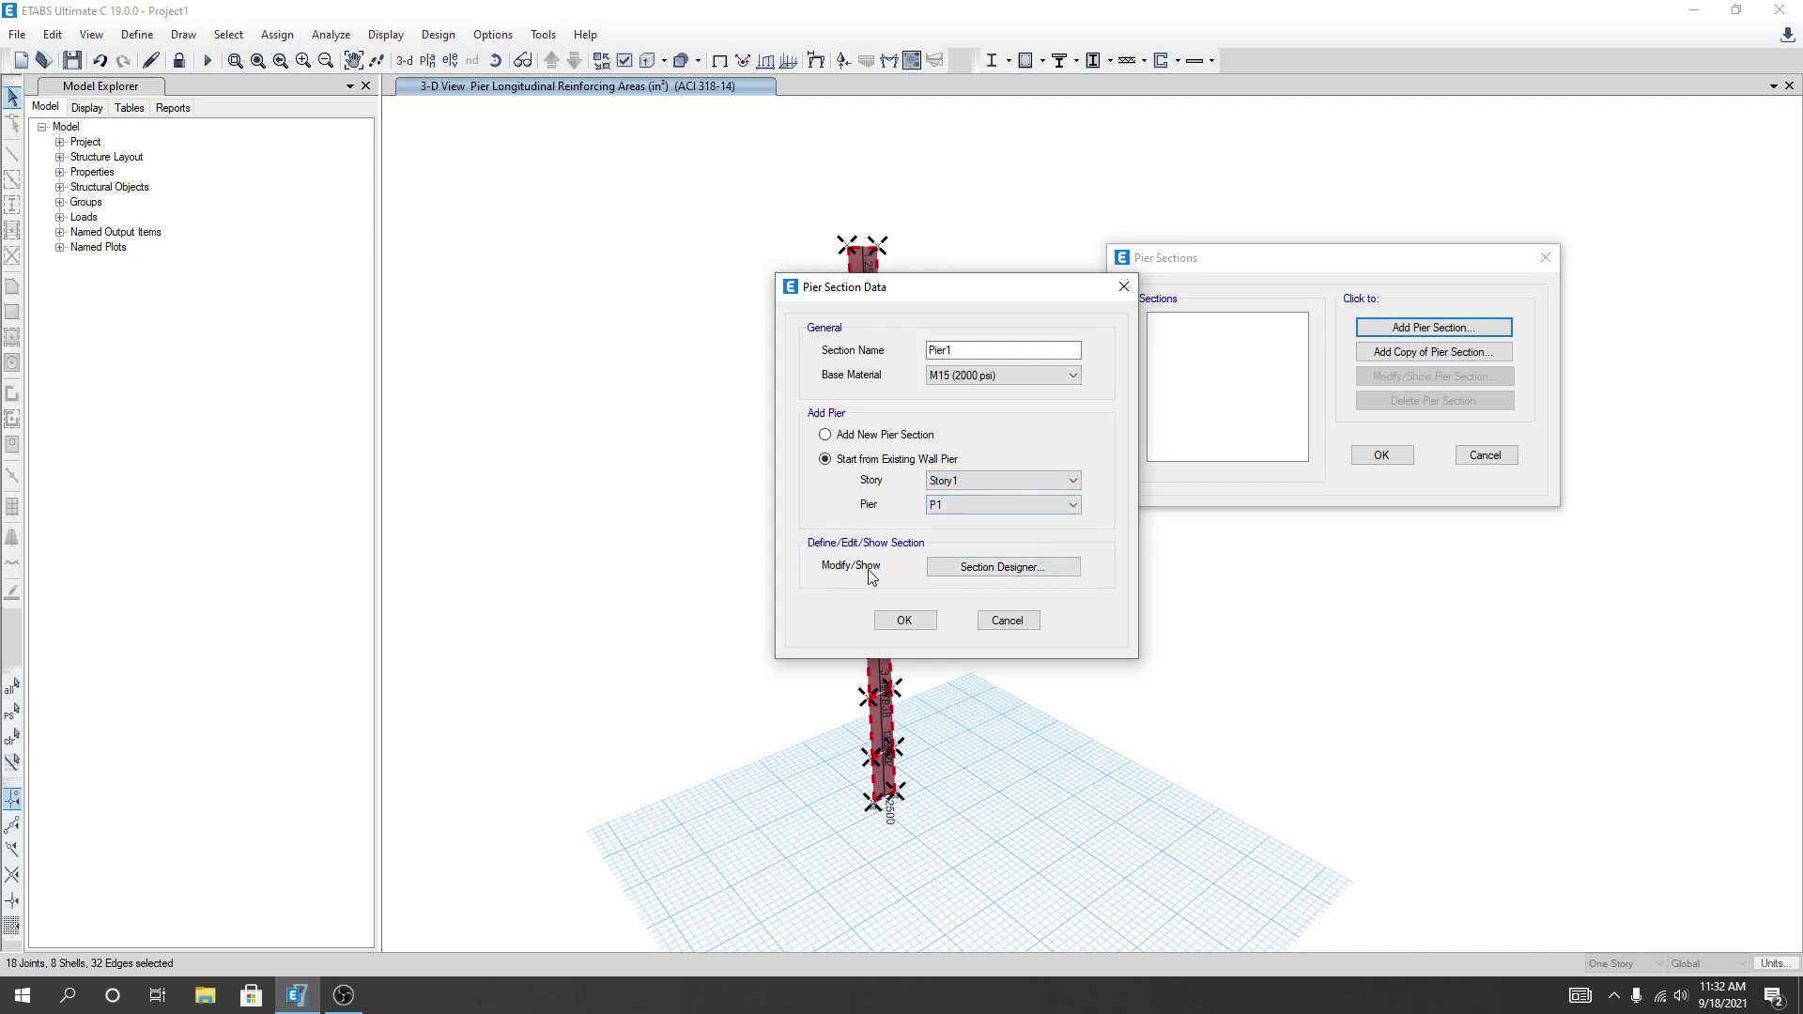
In the Section Designer, set the maximum bar spacing of the pier's upper edge reinforcing to 8 in
left_click(1009, 575)
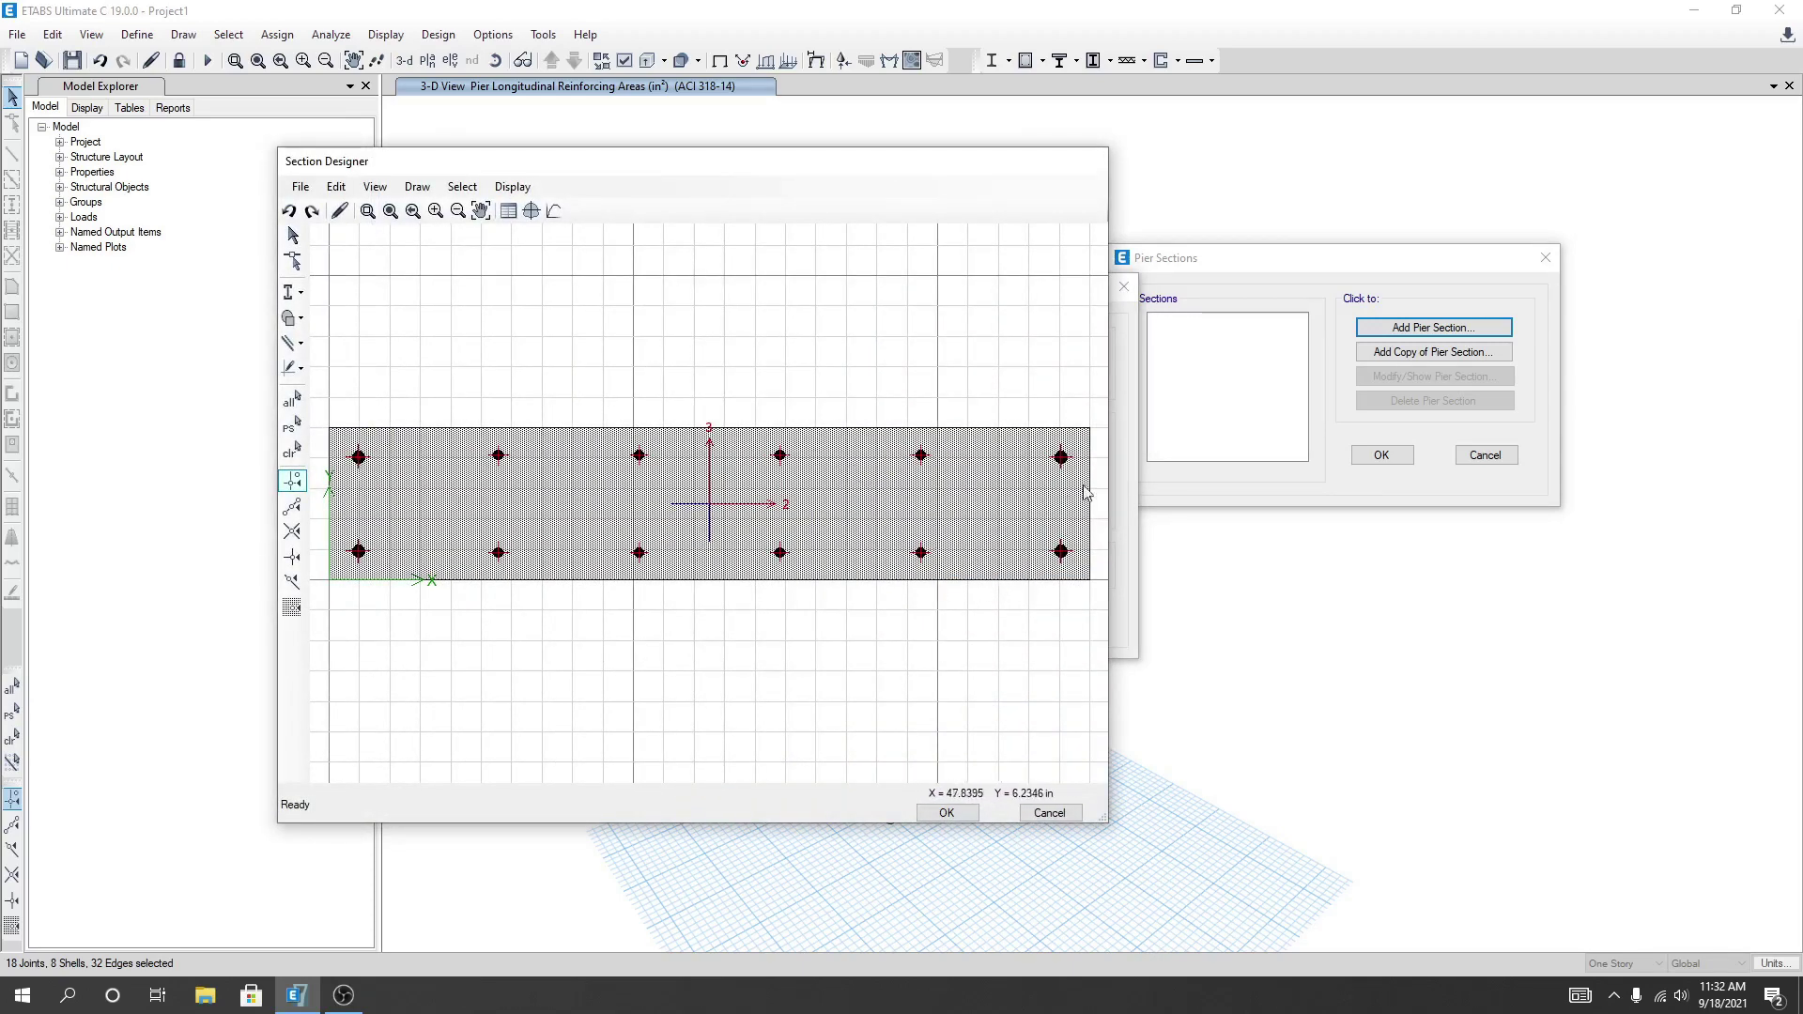
right_click(498, 459)
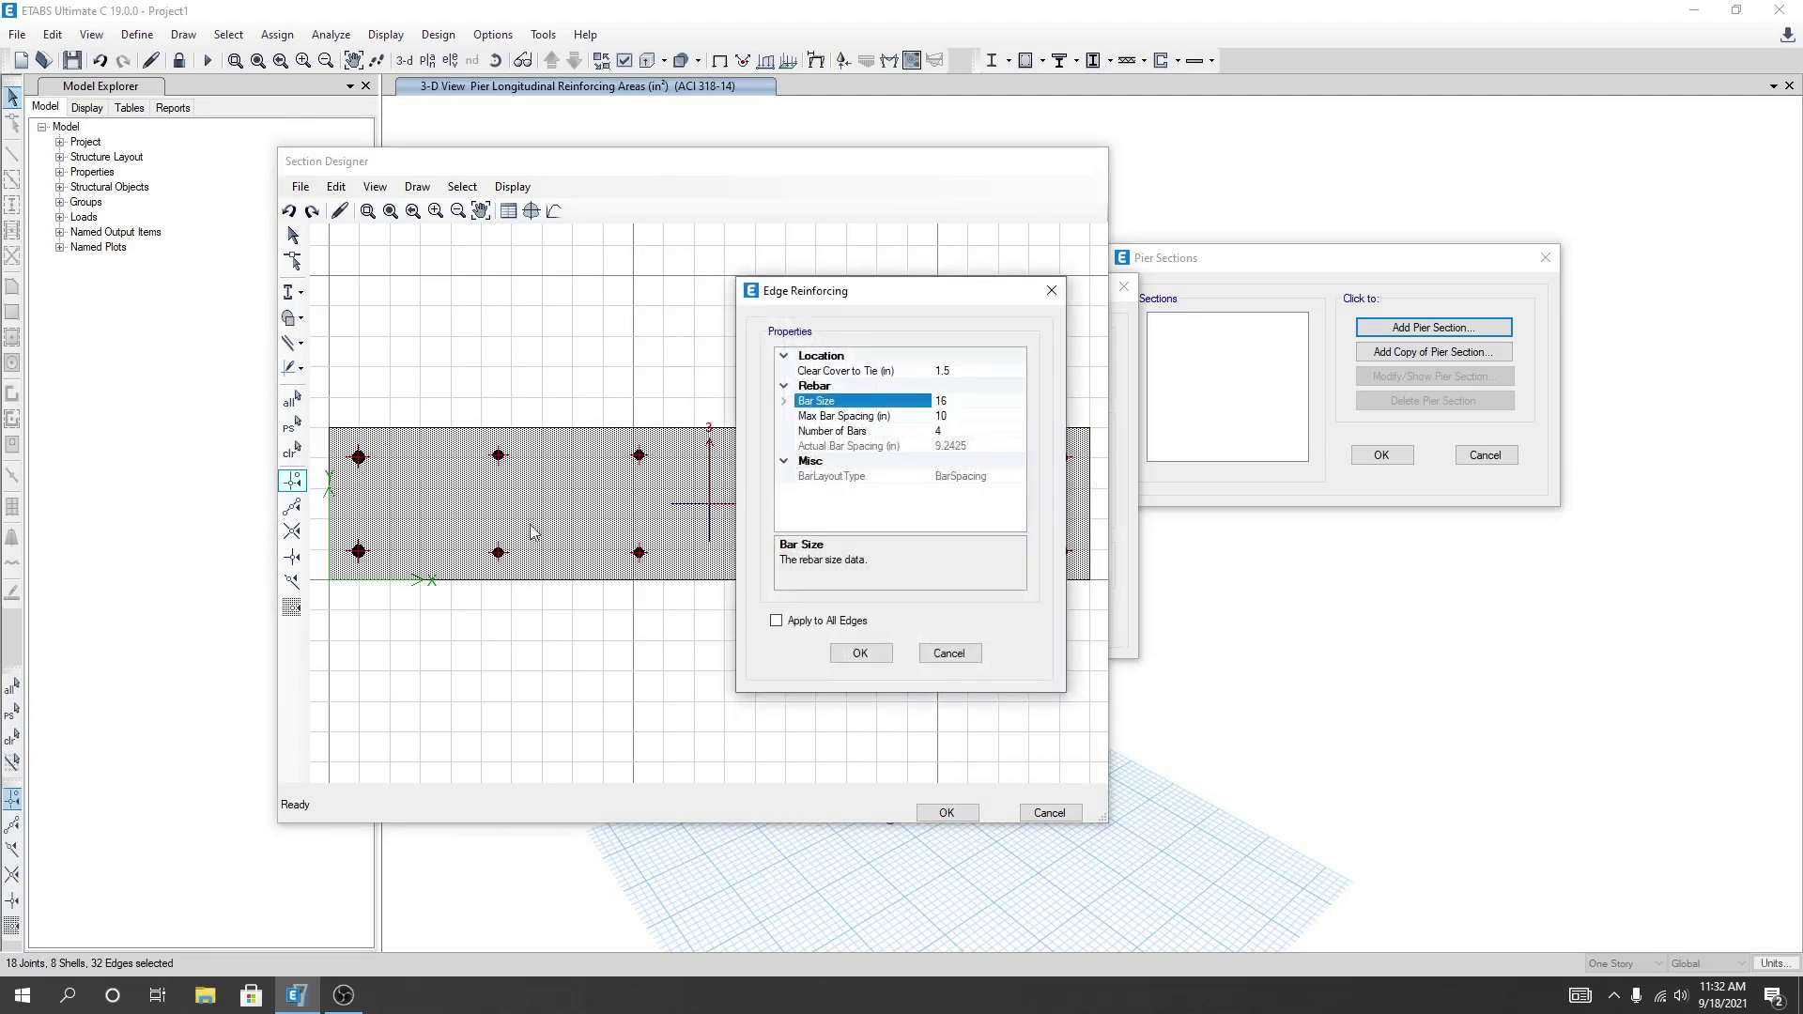
left_click_drag(957, 291, 1073, 281)
left_click(1083, 362)
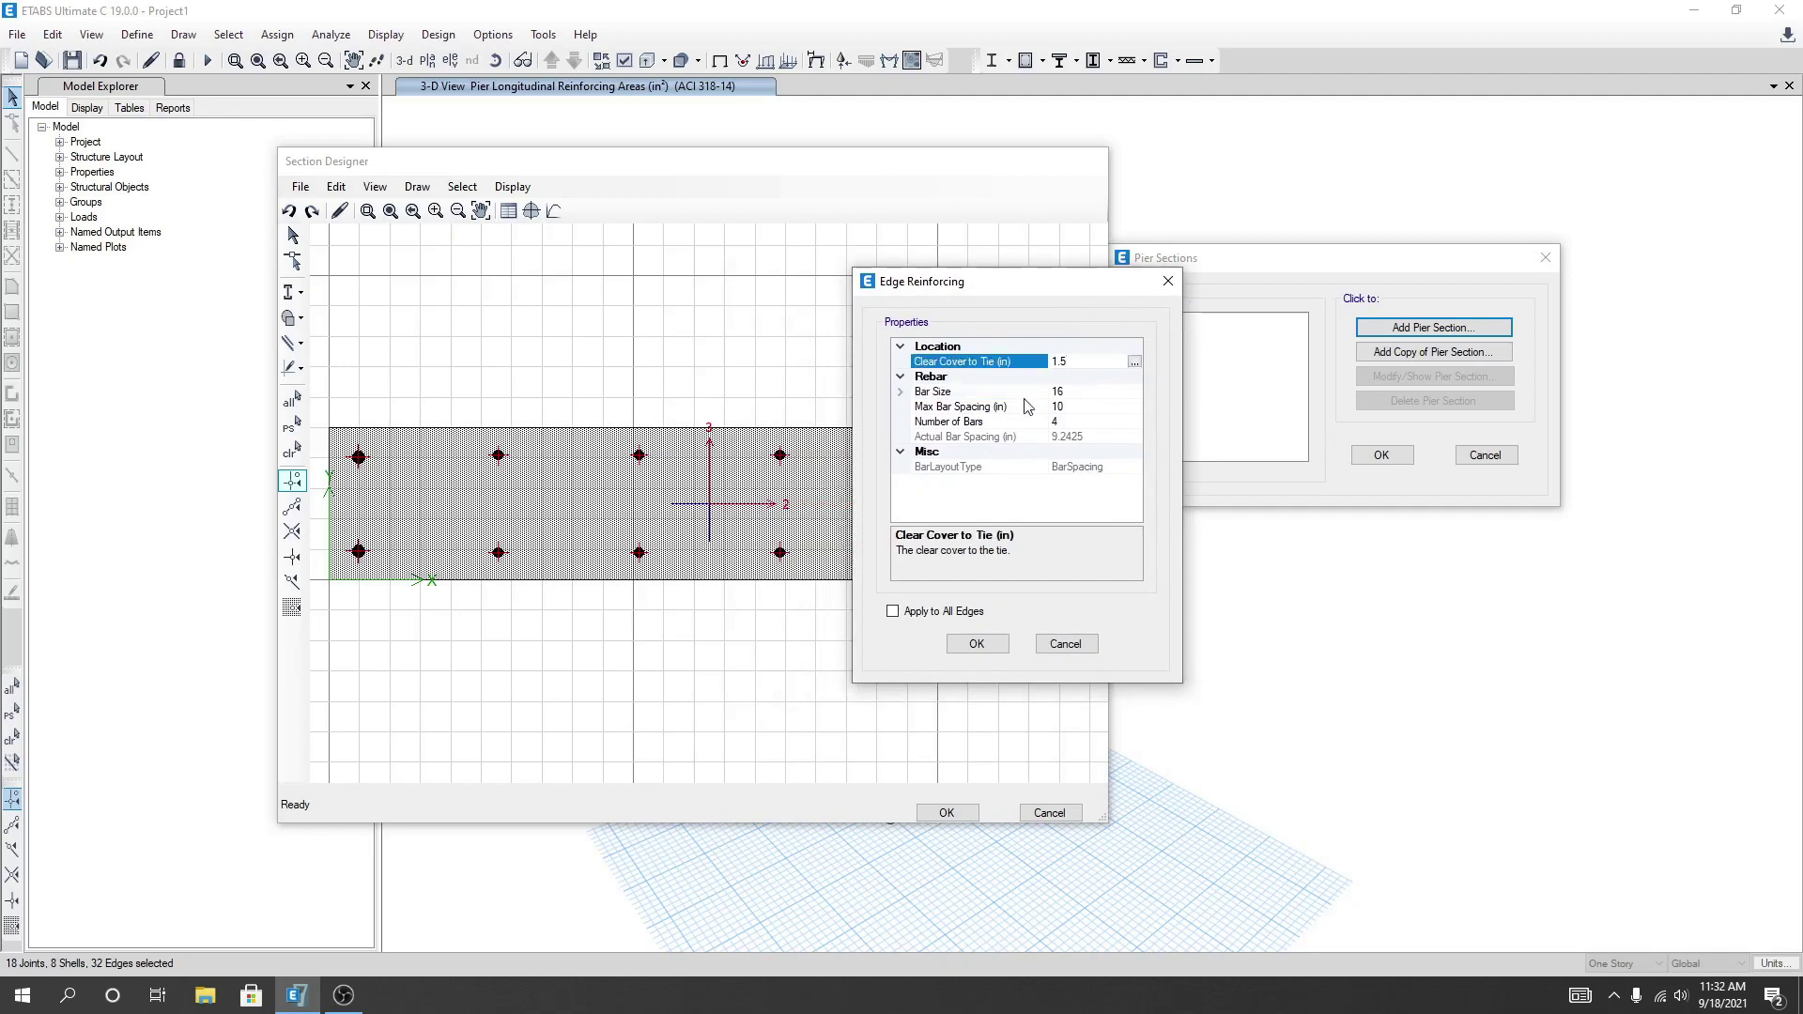
left_click(1082, 391)
left_click(1080, 388)
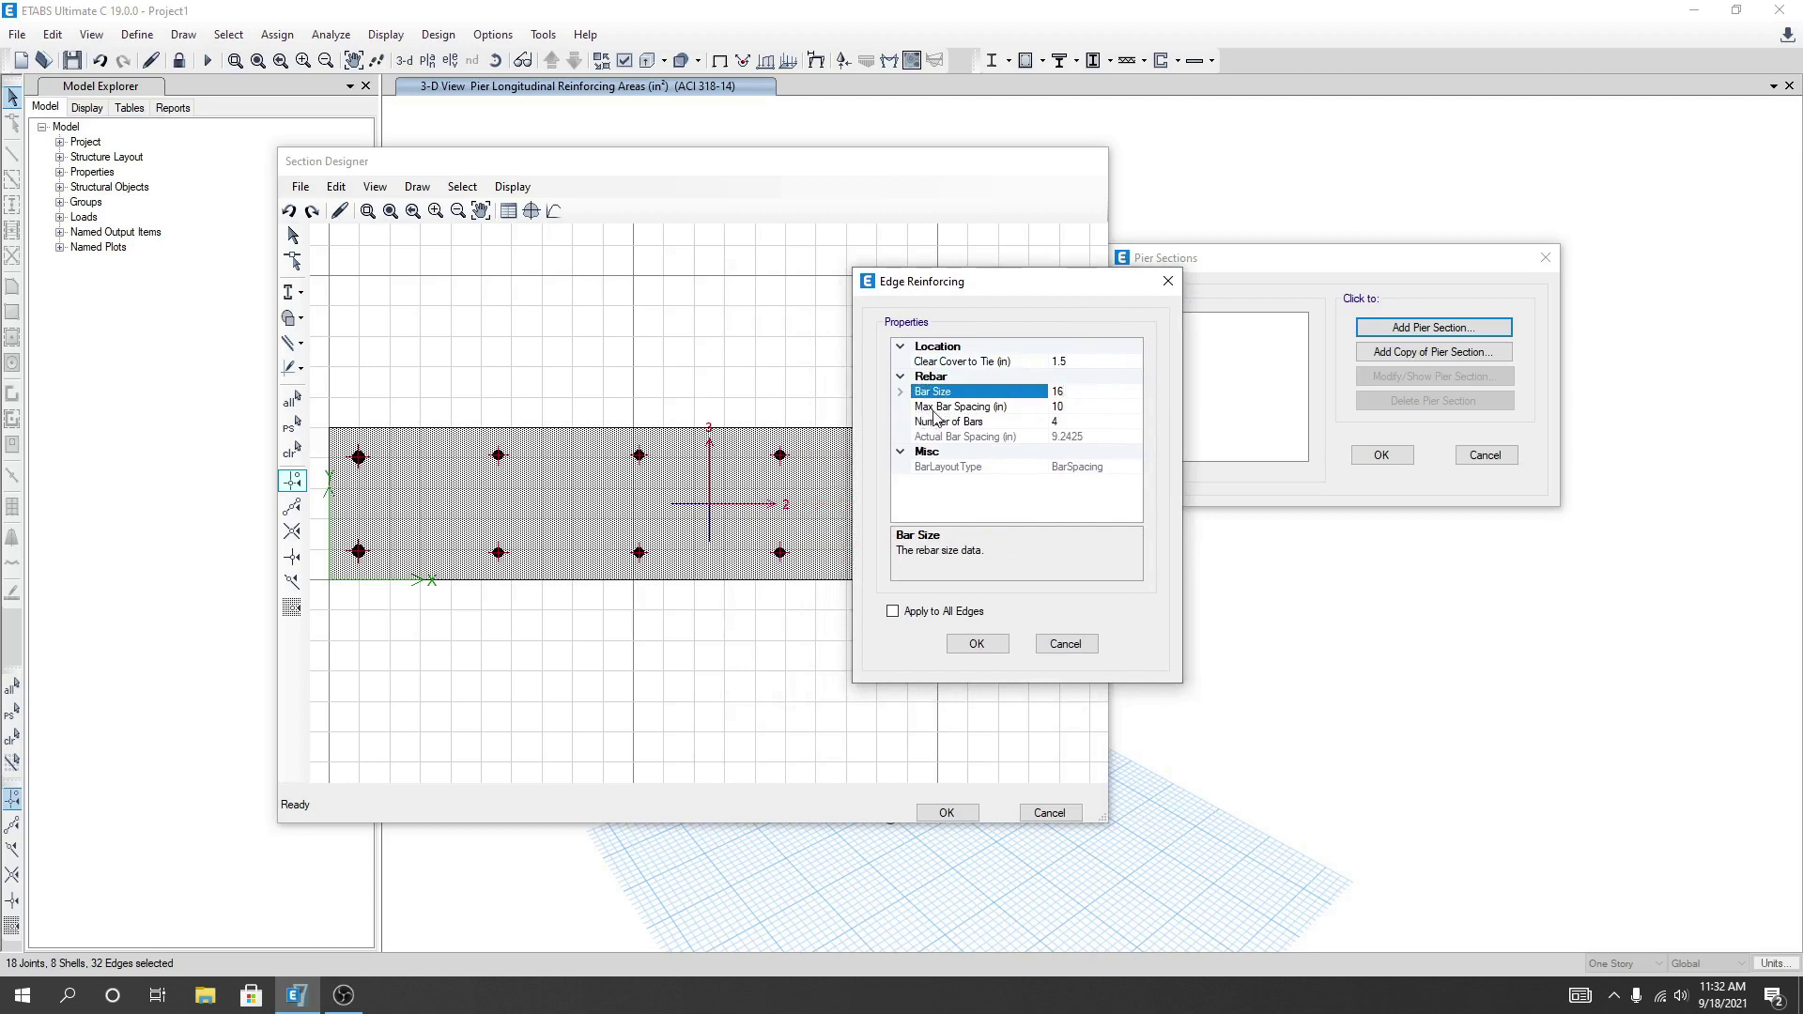
left_click(1075, 408)
double_click(1049, 412)
type("8")
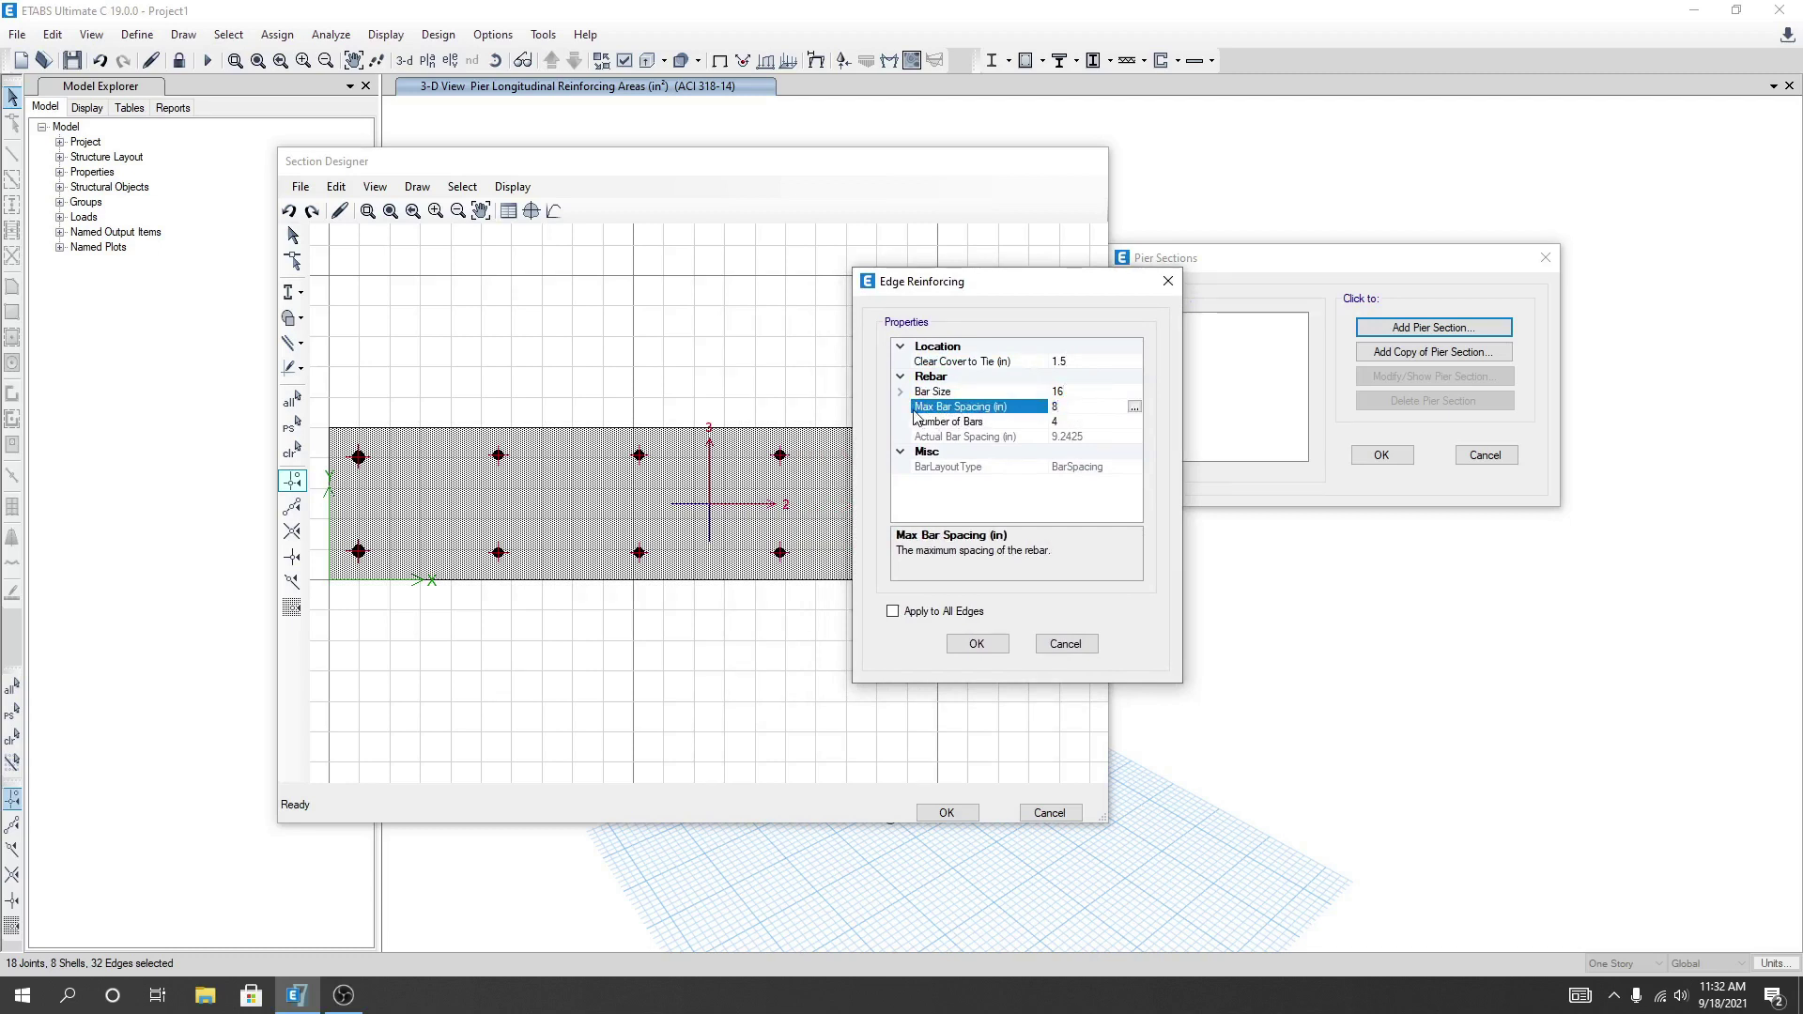
Apply the edge reinforcing settings to all edges of the pier section
left_click(1079, 423)
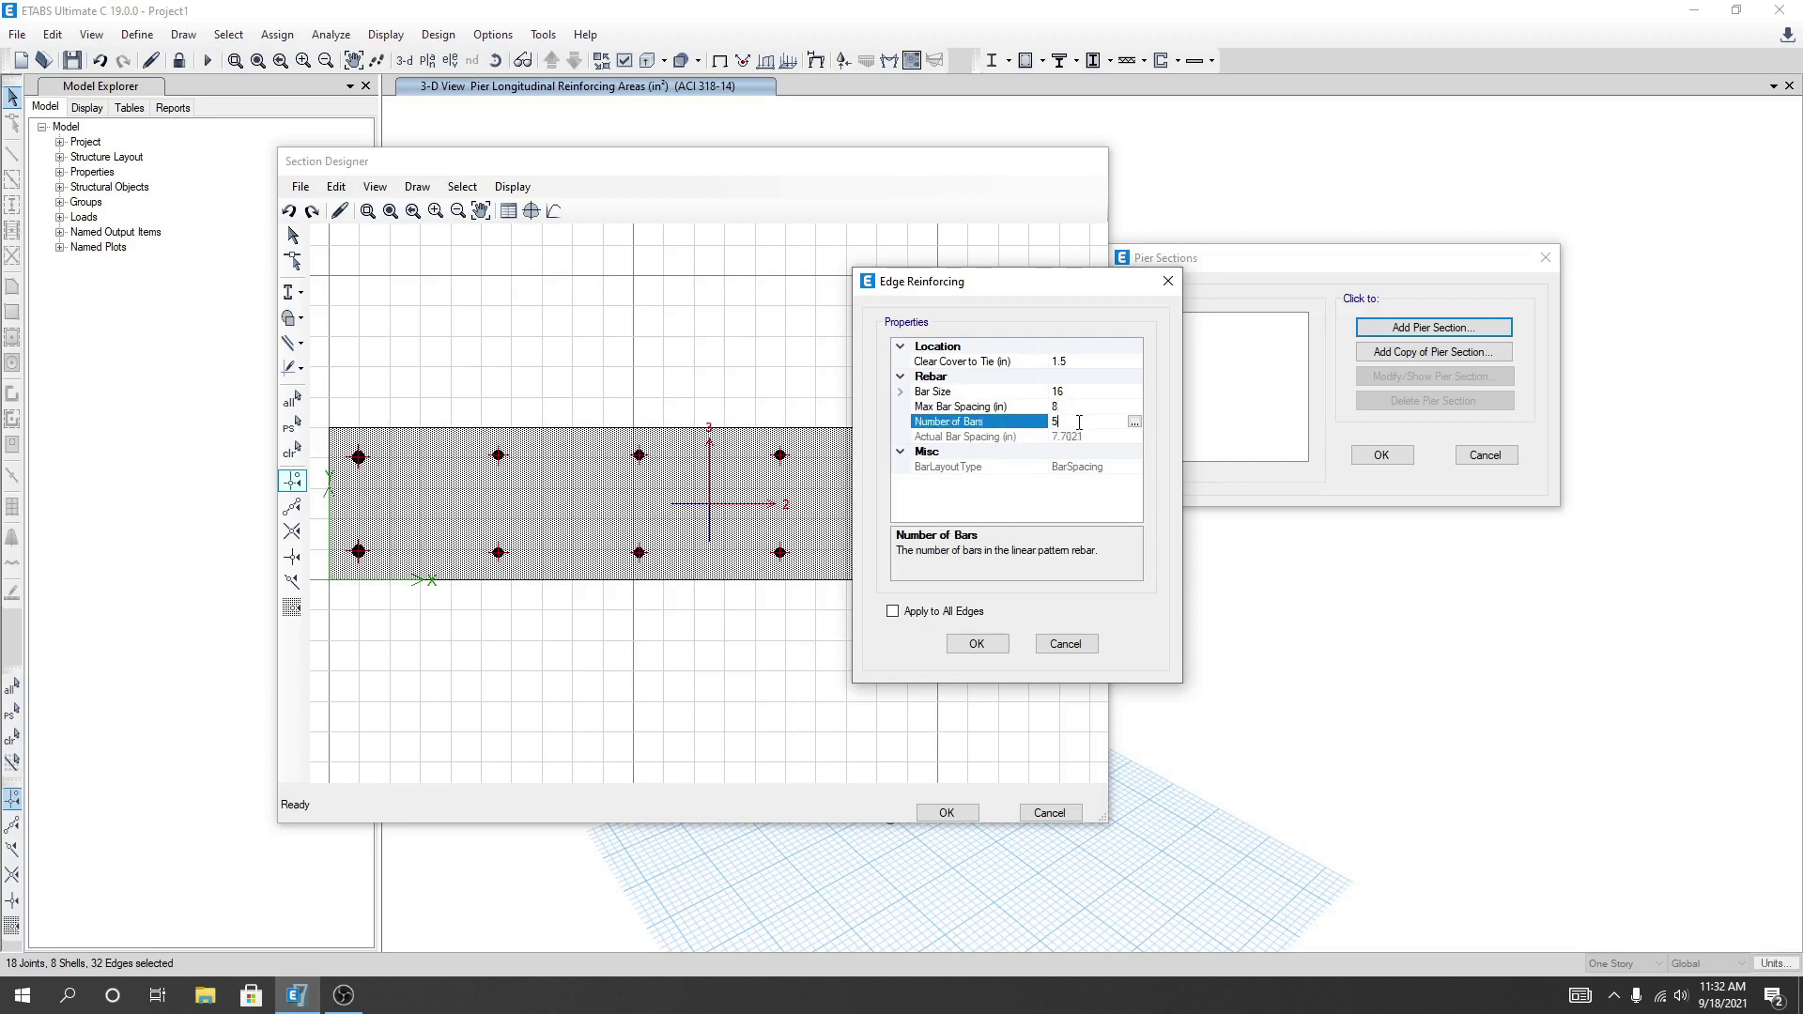
left_click(1071, 423)
left_click(1068, 407)
left_click_drag(1045, 282, 1313, 272)
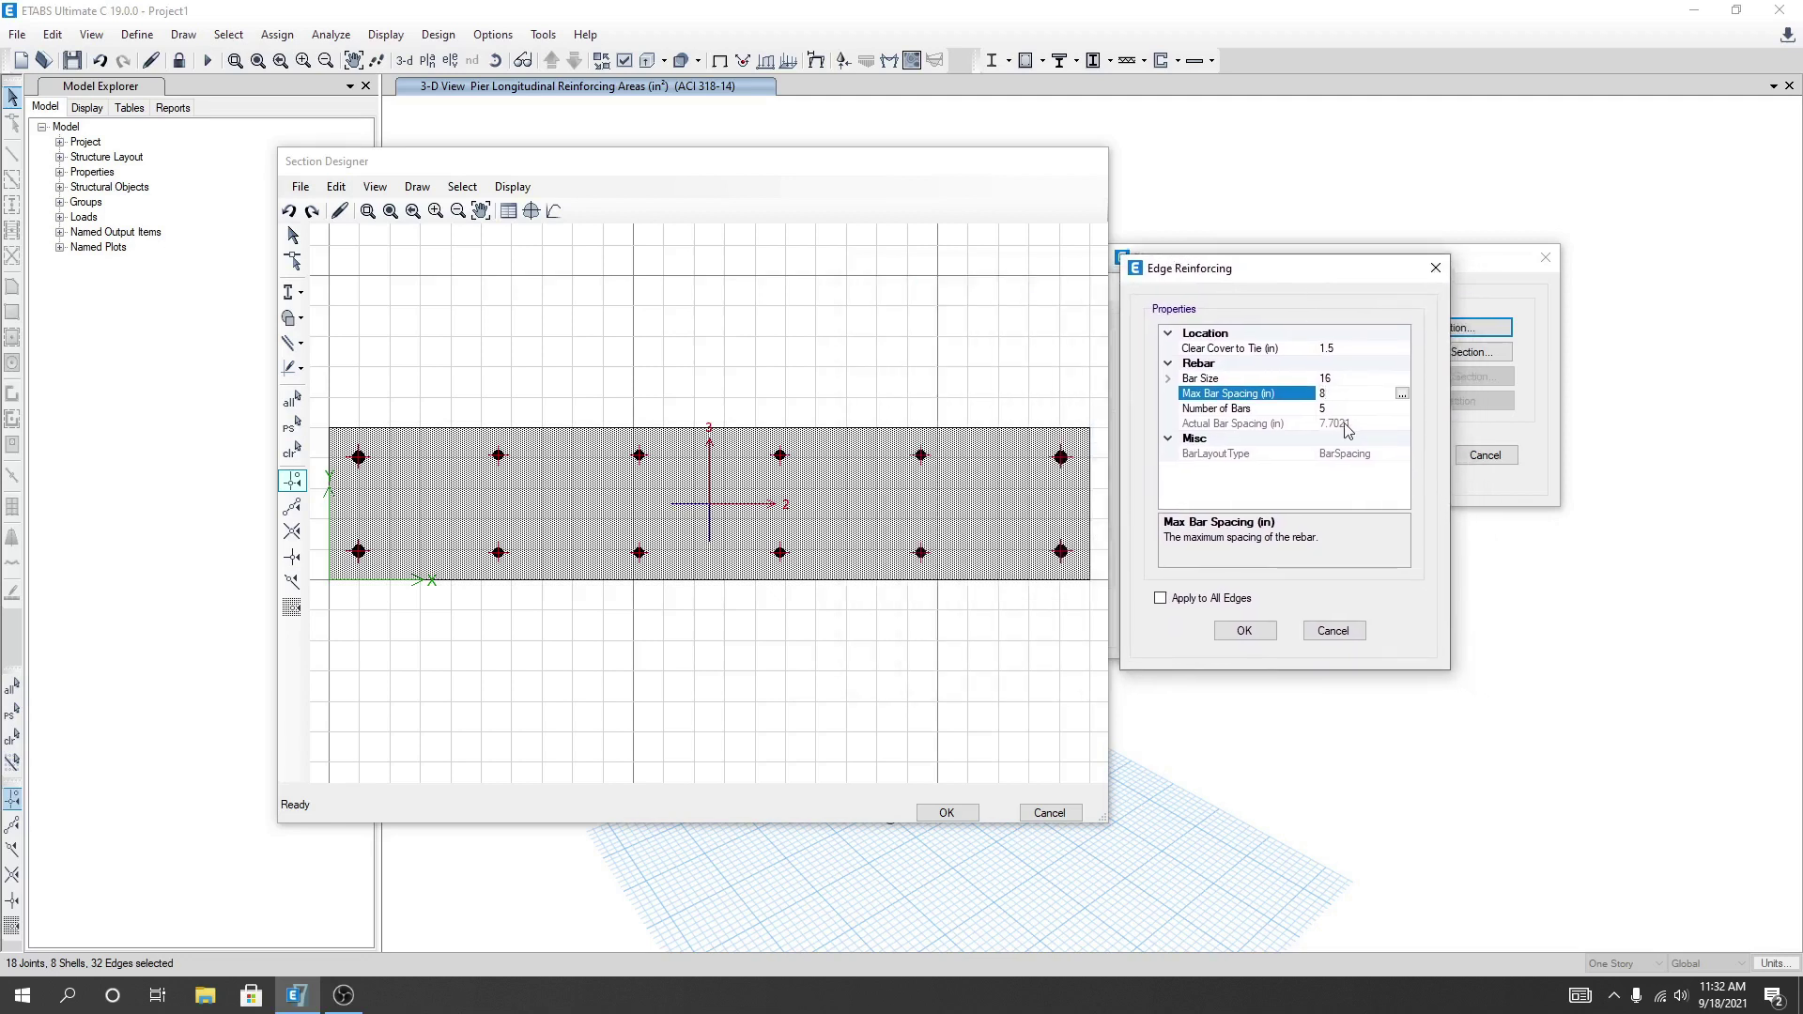
left_click(1348, 427)
left_click(1192, 599)
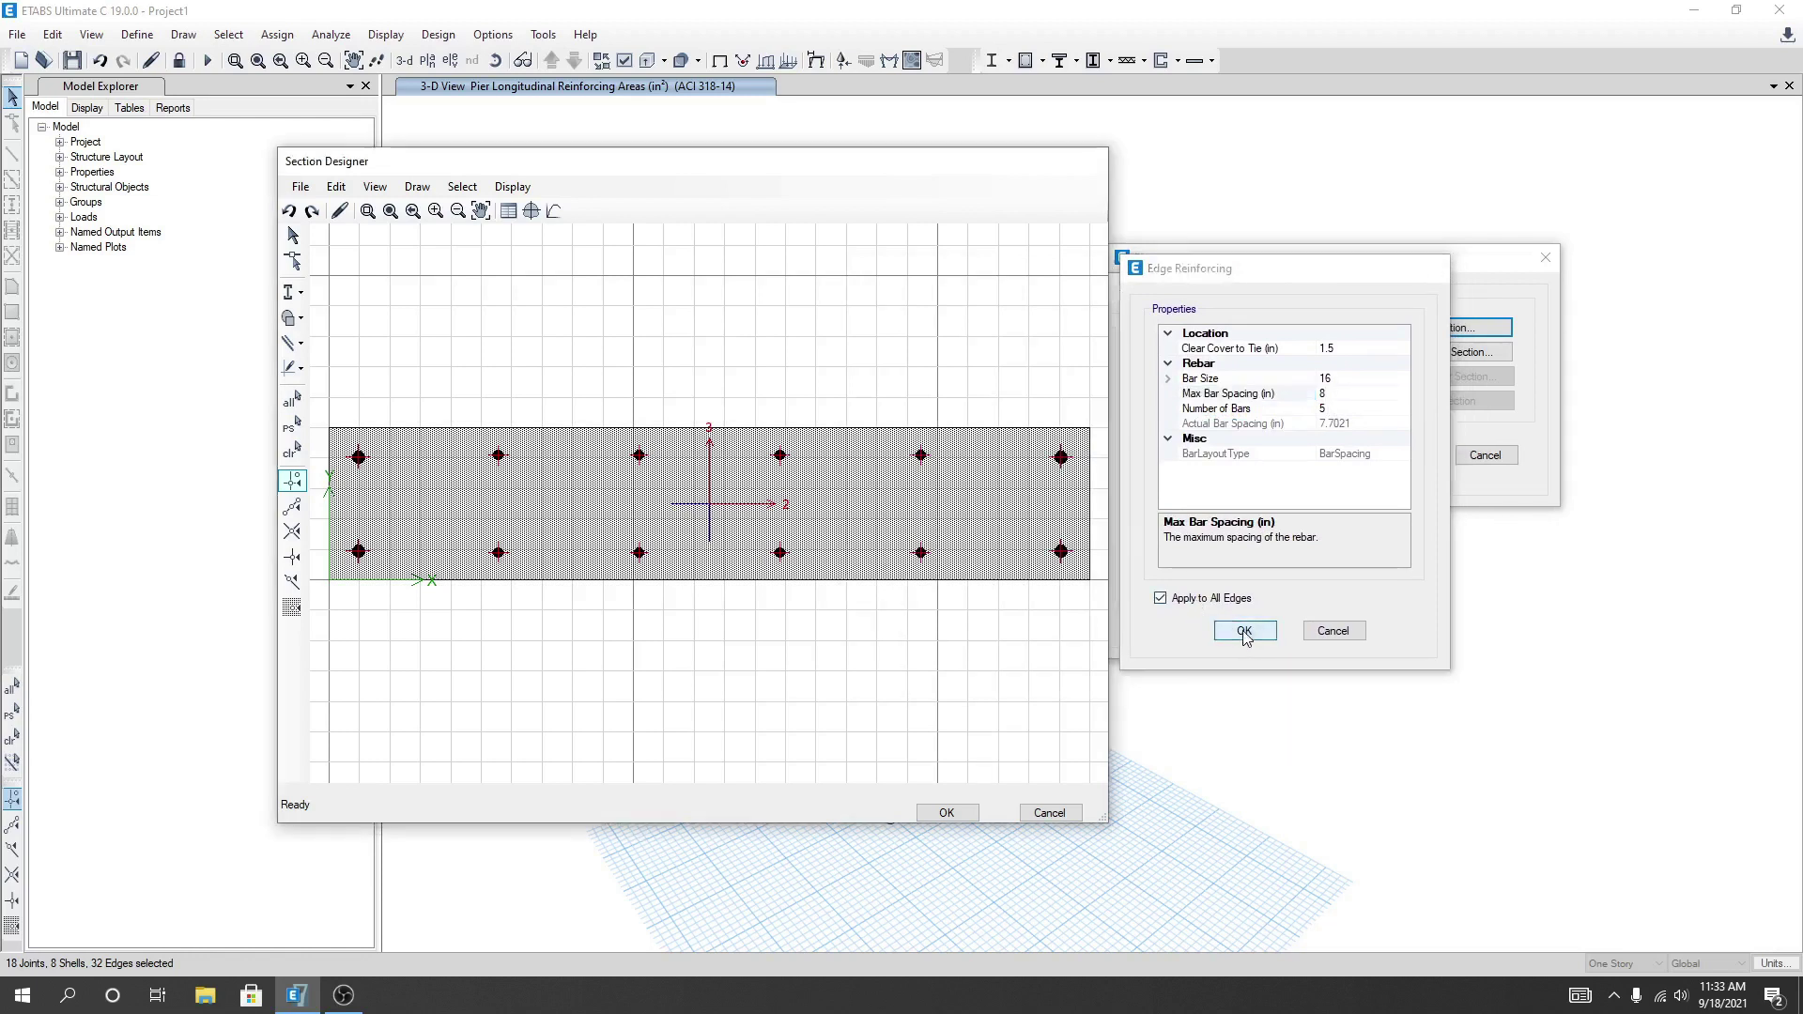
left_click(1245, 632)
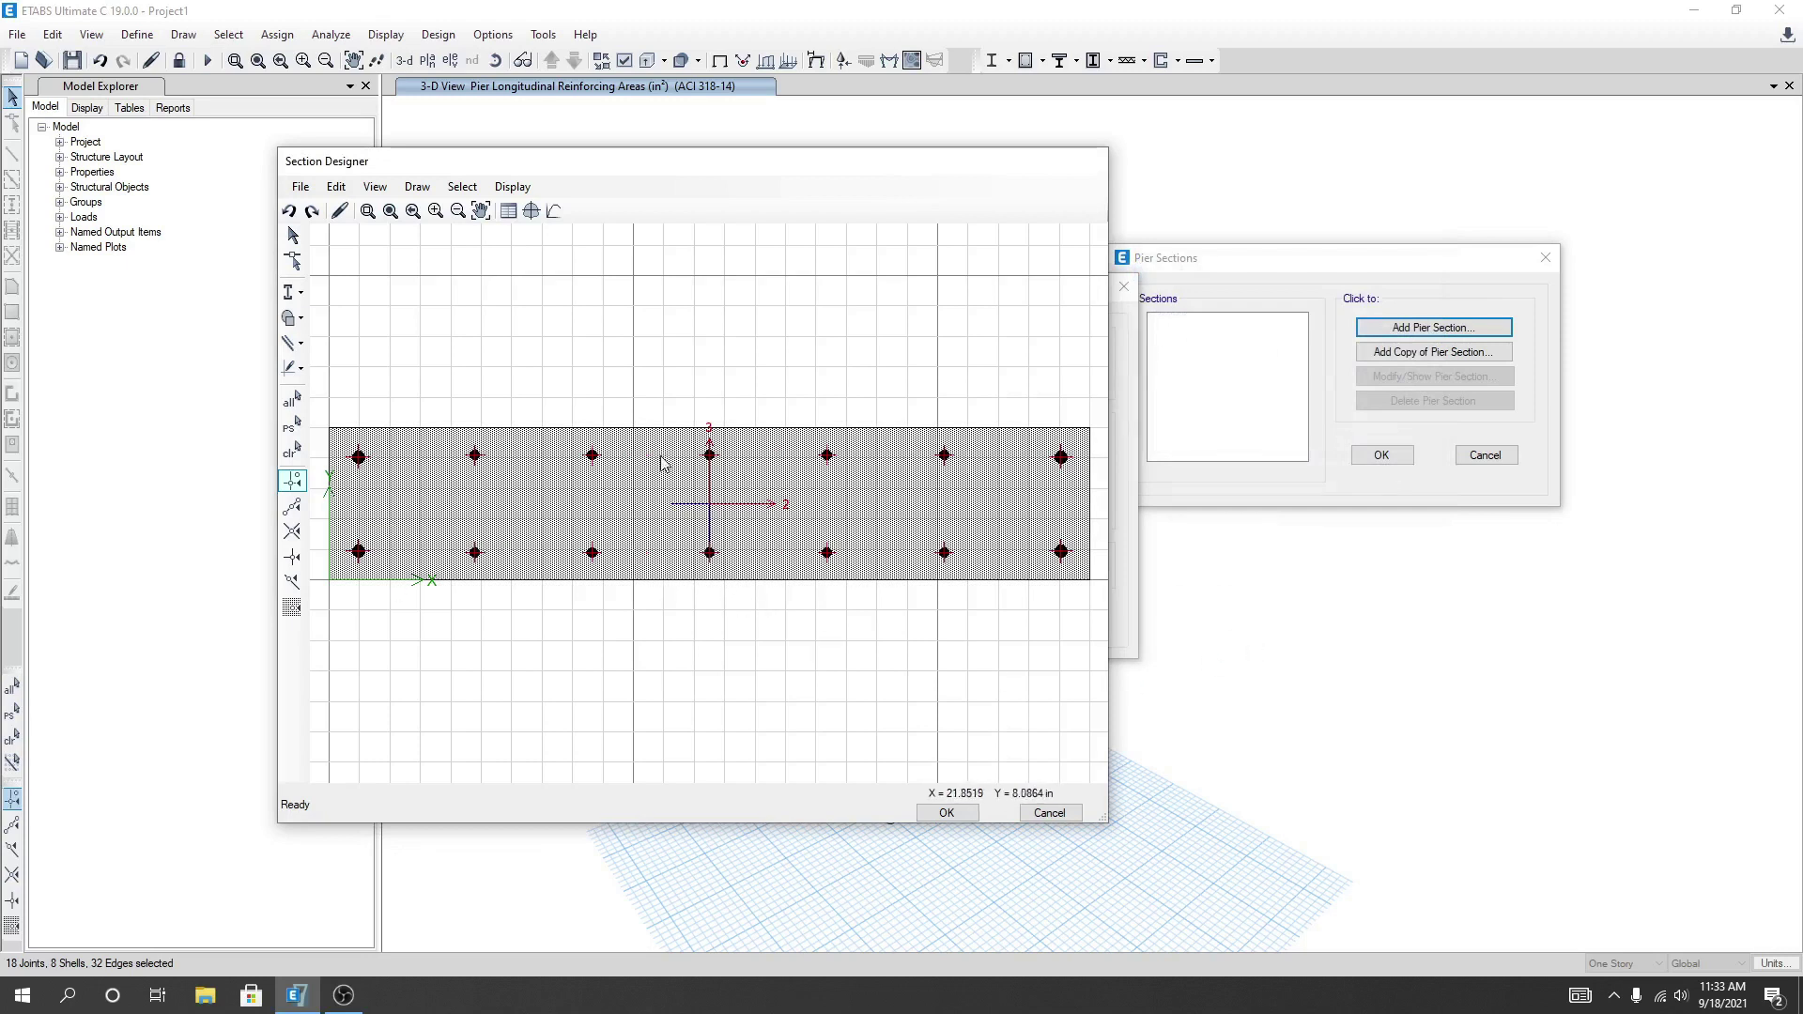
Check the upper edge's reinforcing properties and view the section's interaction surface
right_click(714, 458)
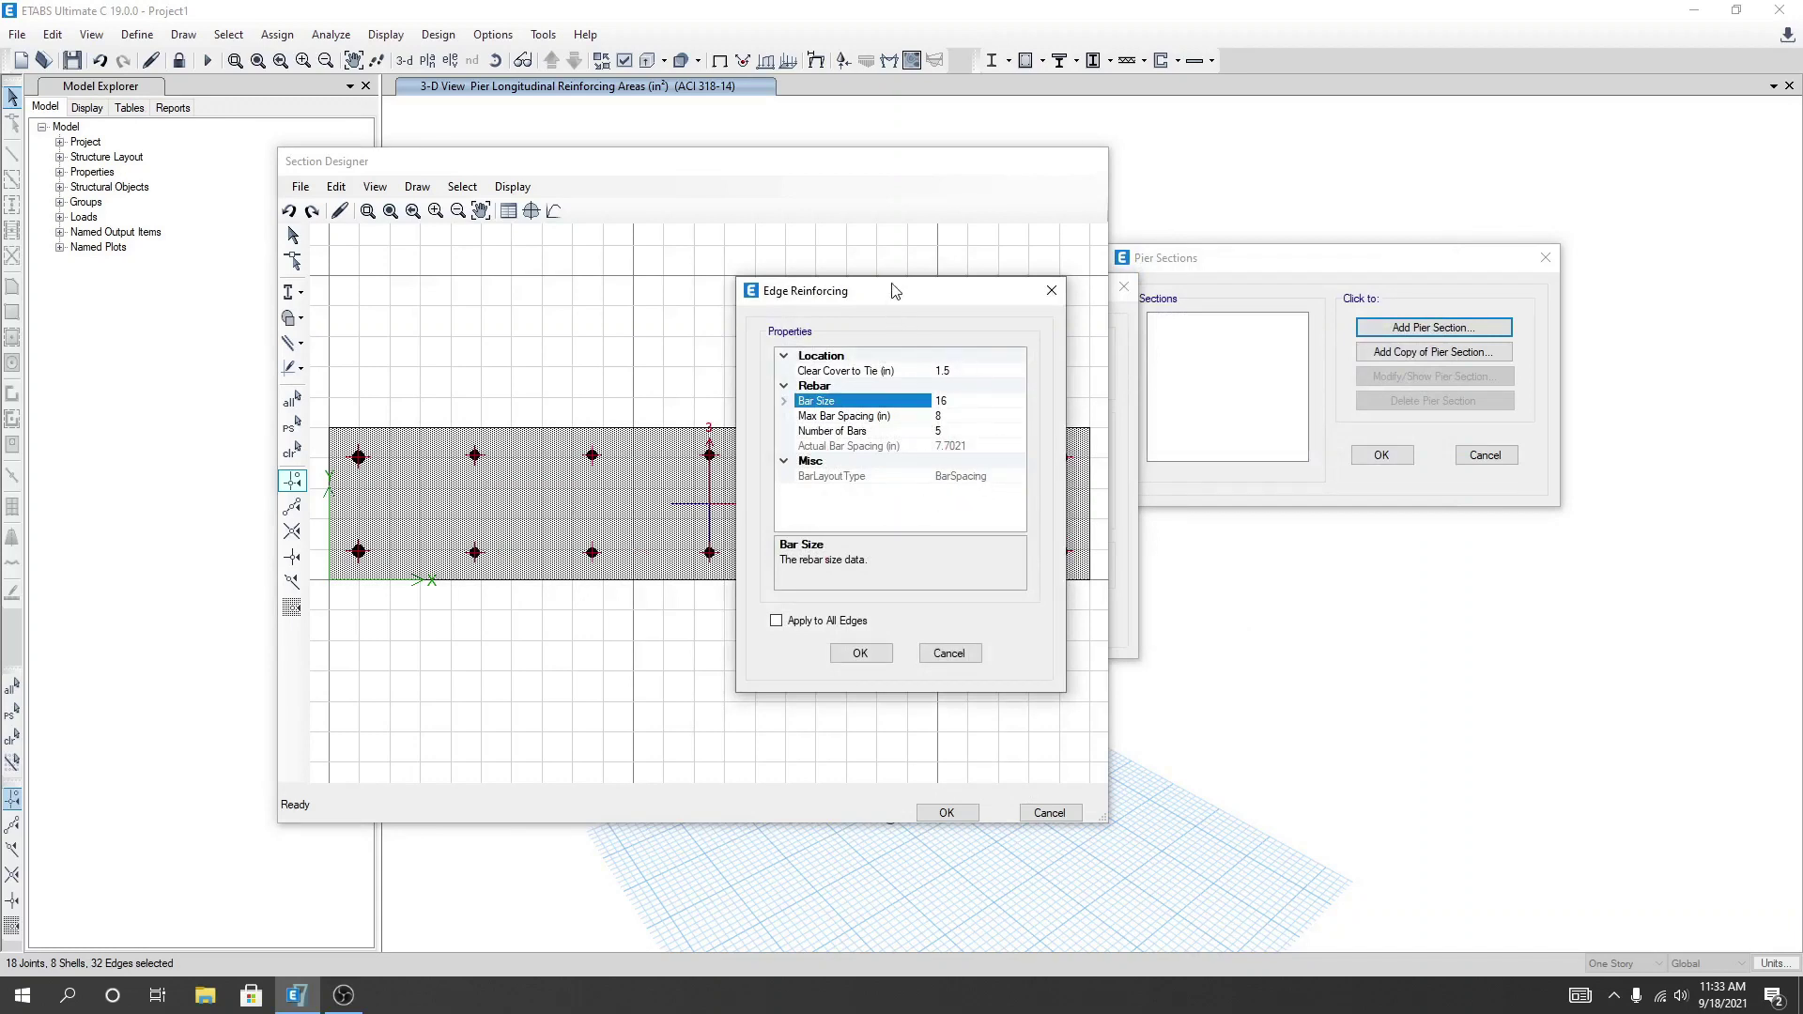
left_click_drag(899, 282, 981, 251)
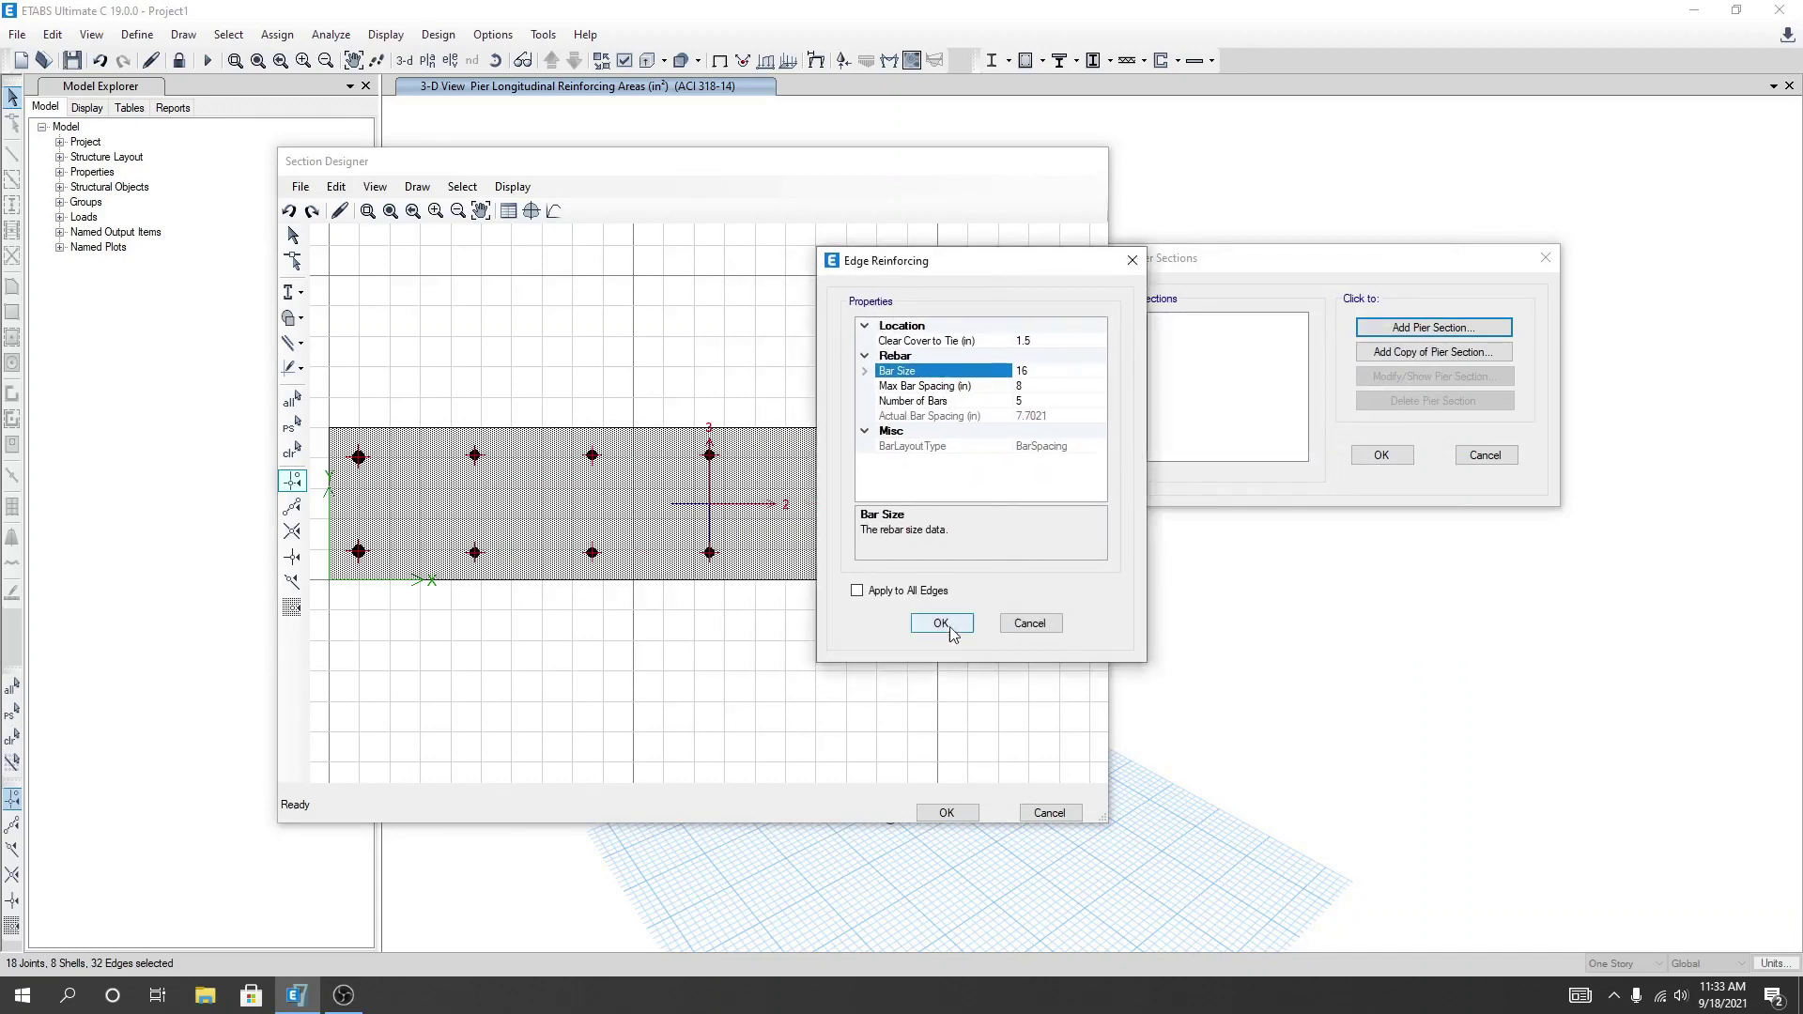
left_click(942, 623)
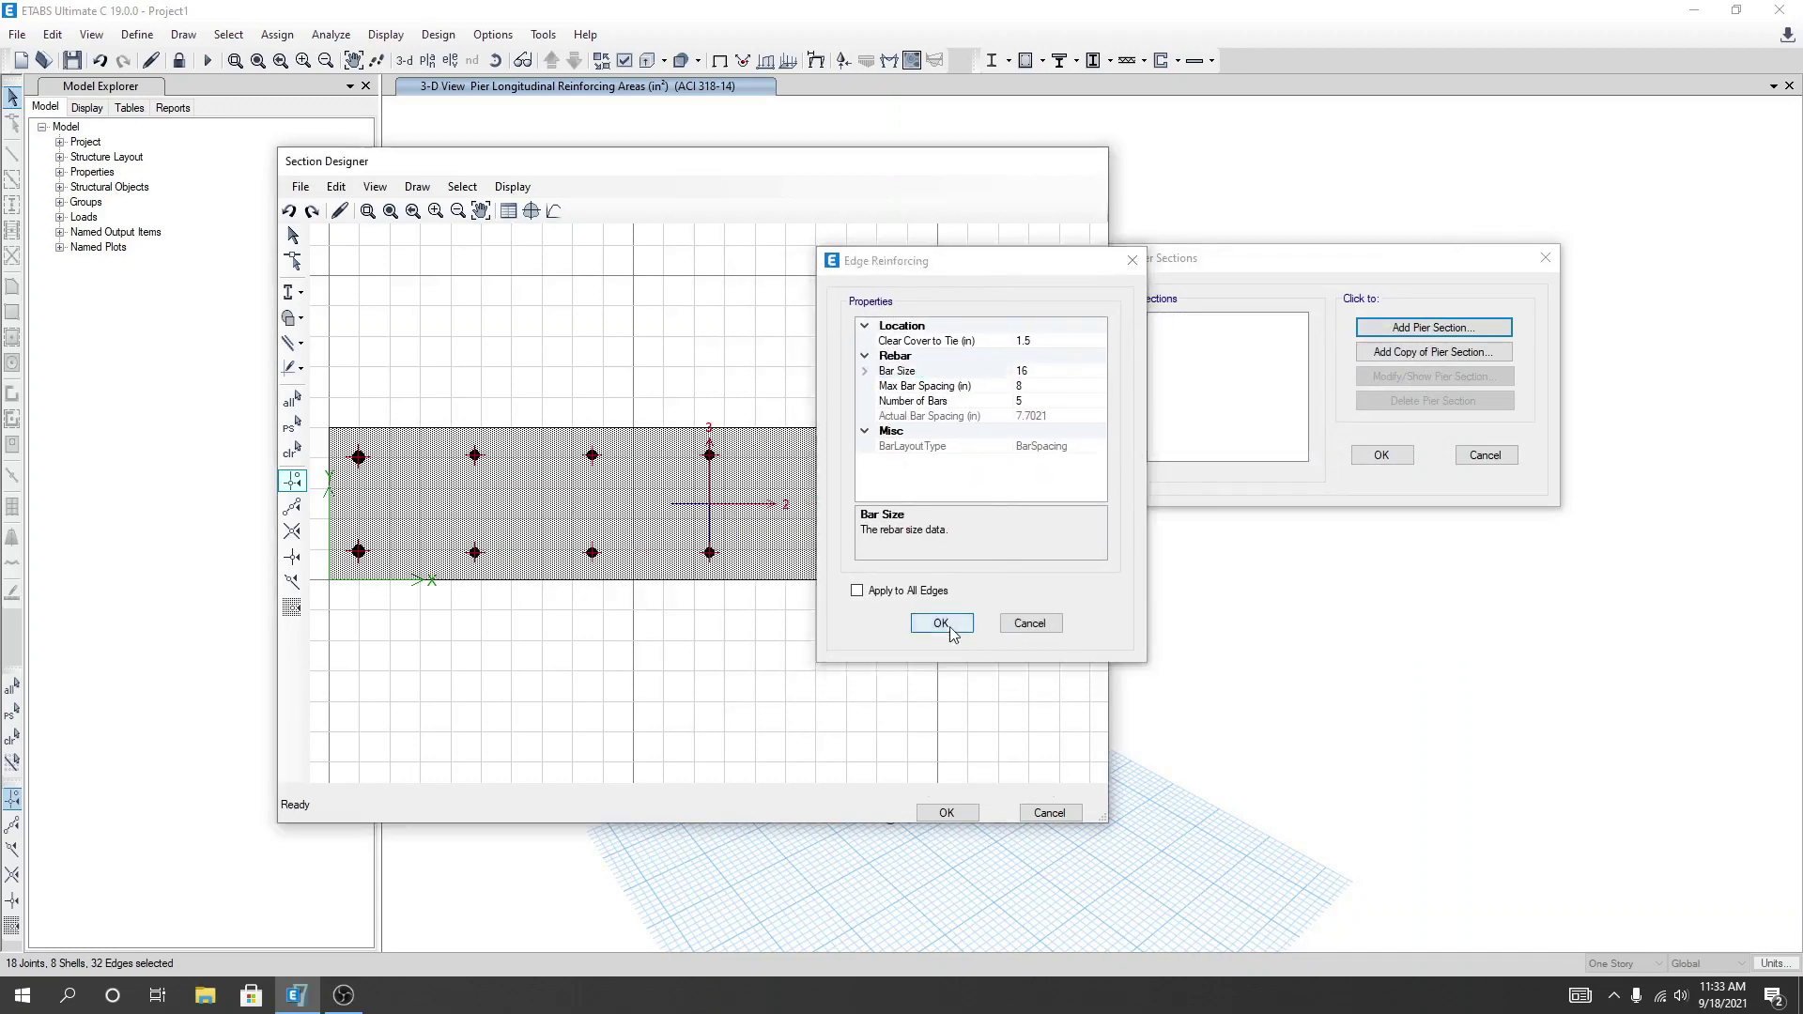
left_click(531, 211)
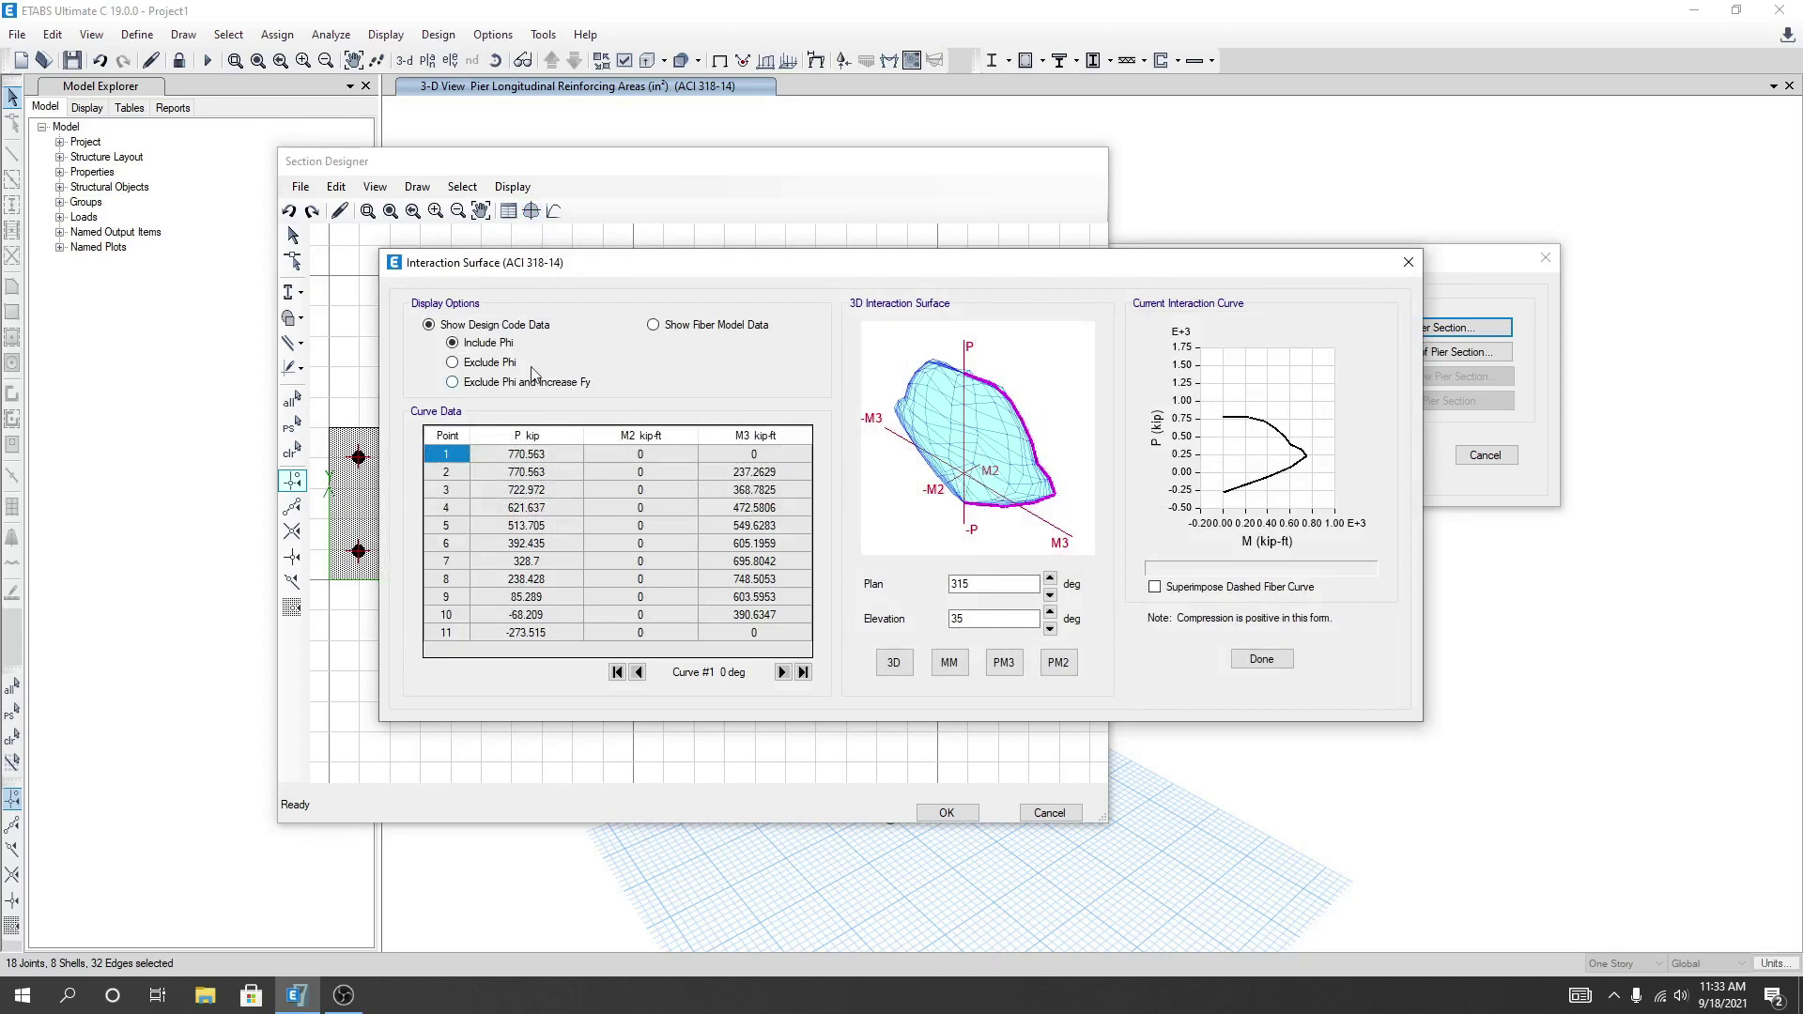
left_click(1407, 265)
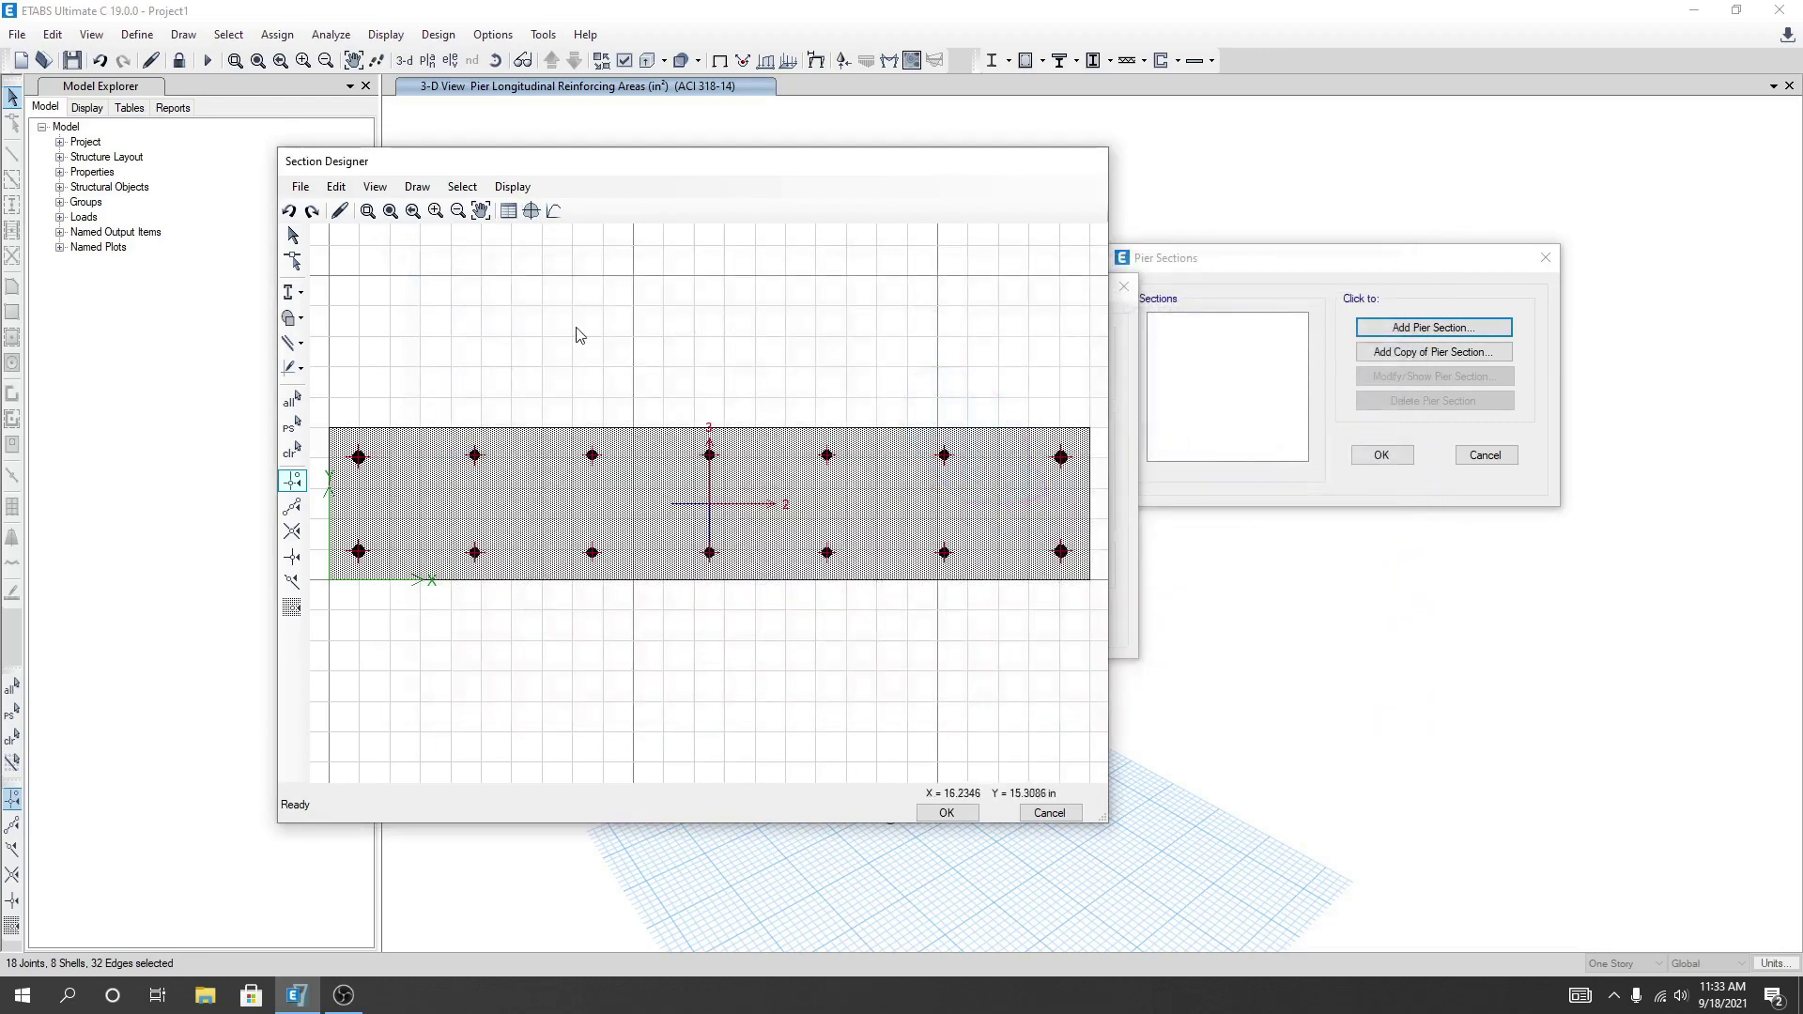
Accept the reinforced layout from the Section Designer and save the pier section as Pier1
left_click(947, 813)
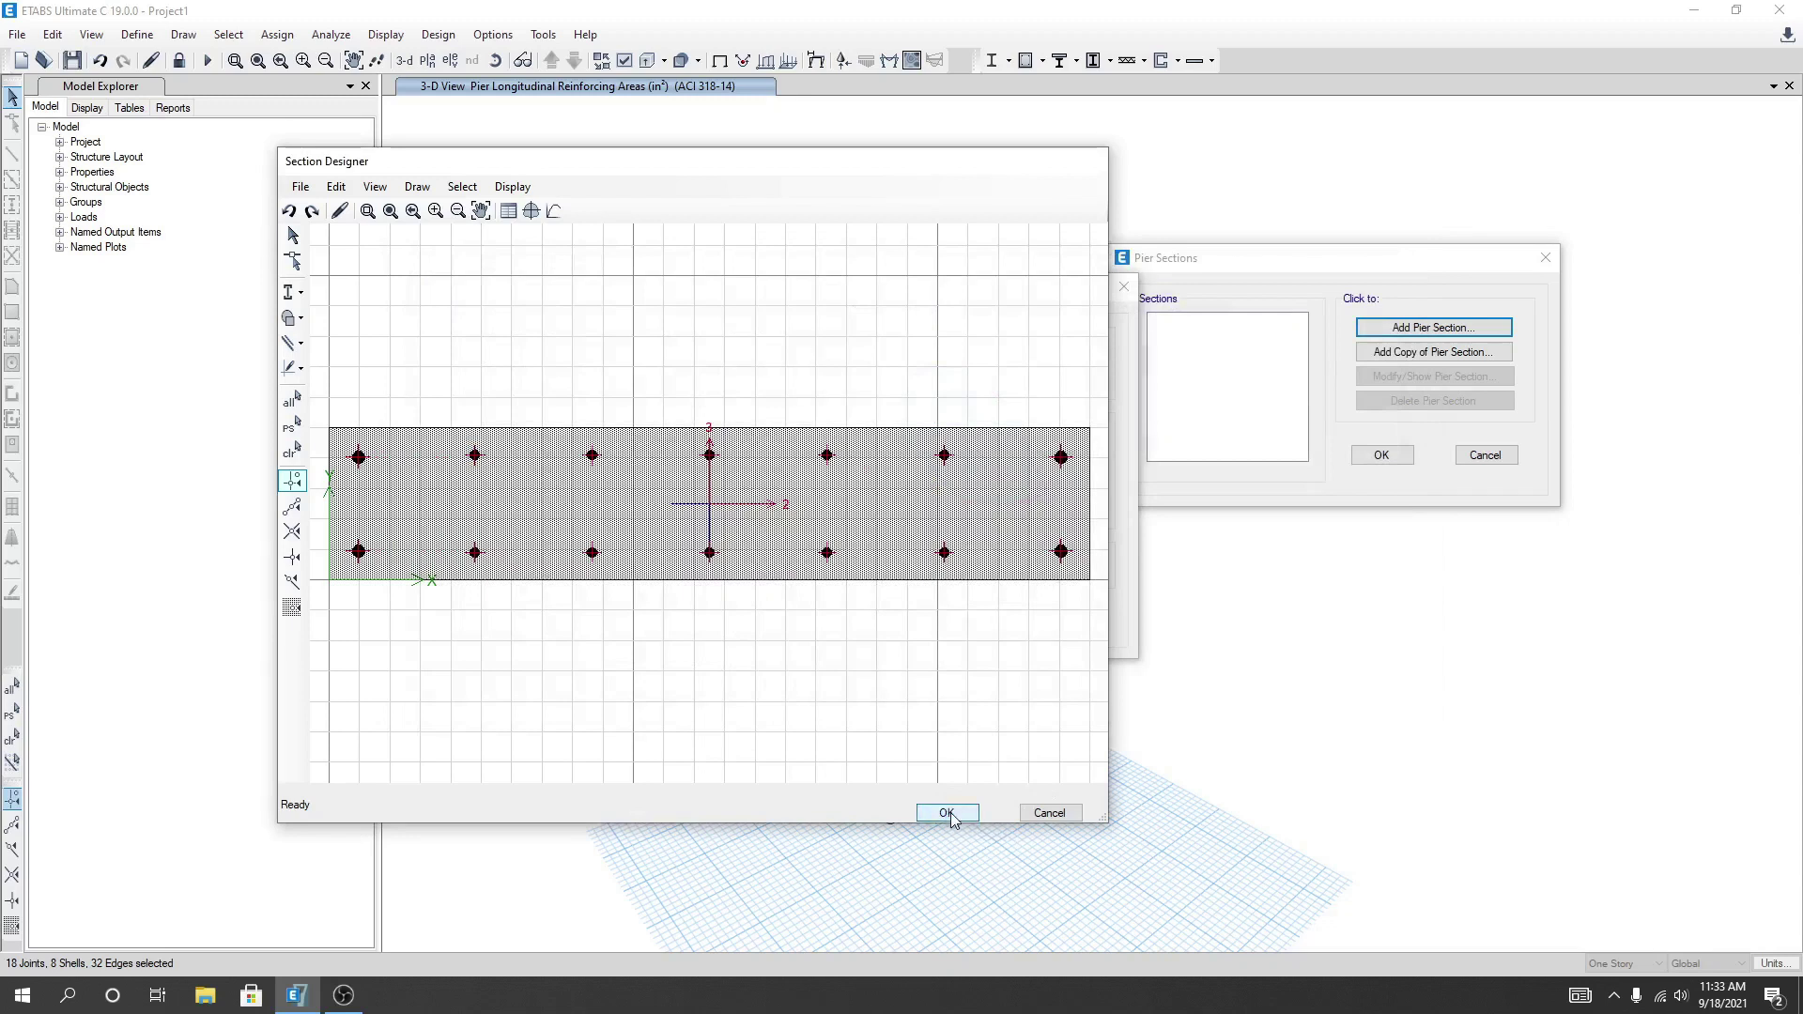
left_click(962, 351)
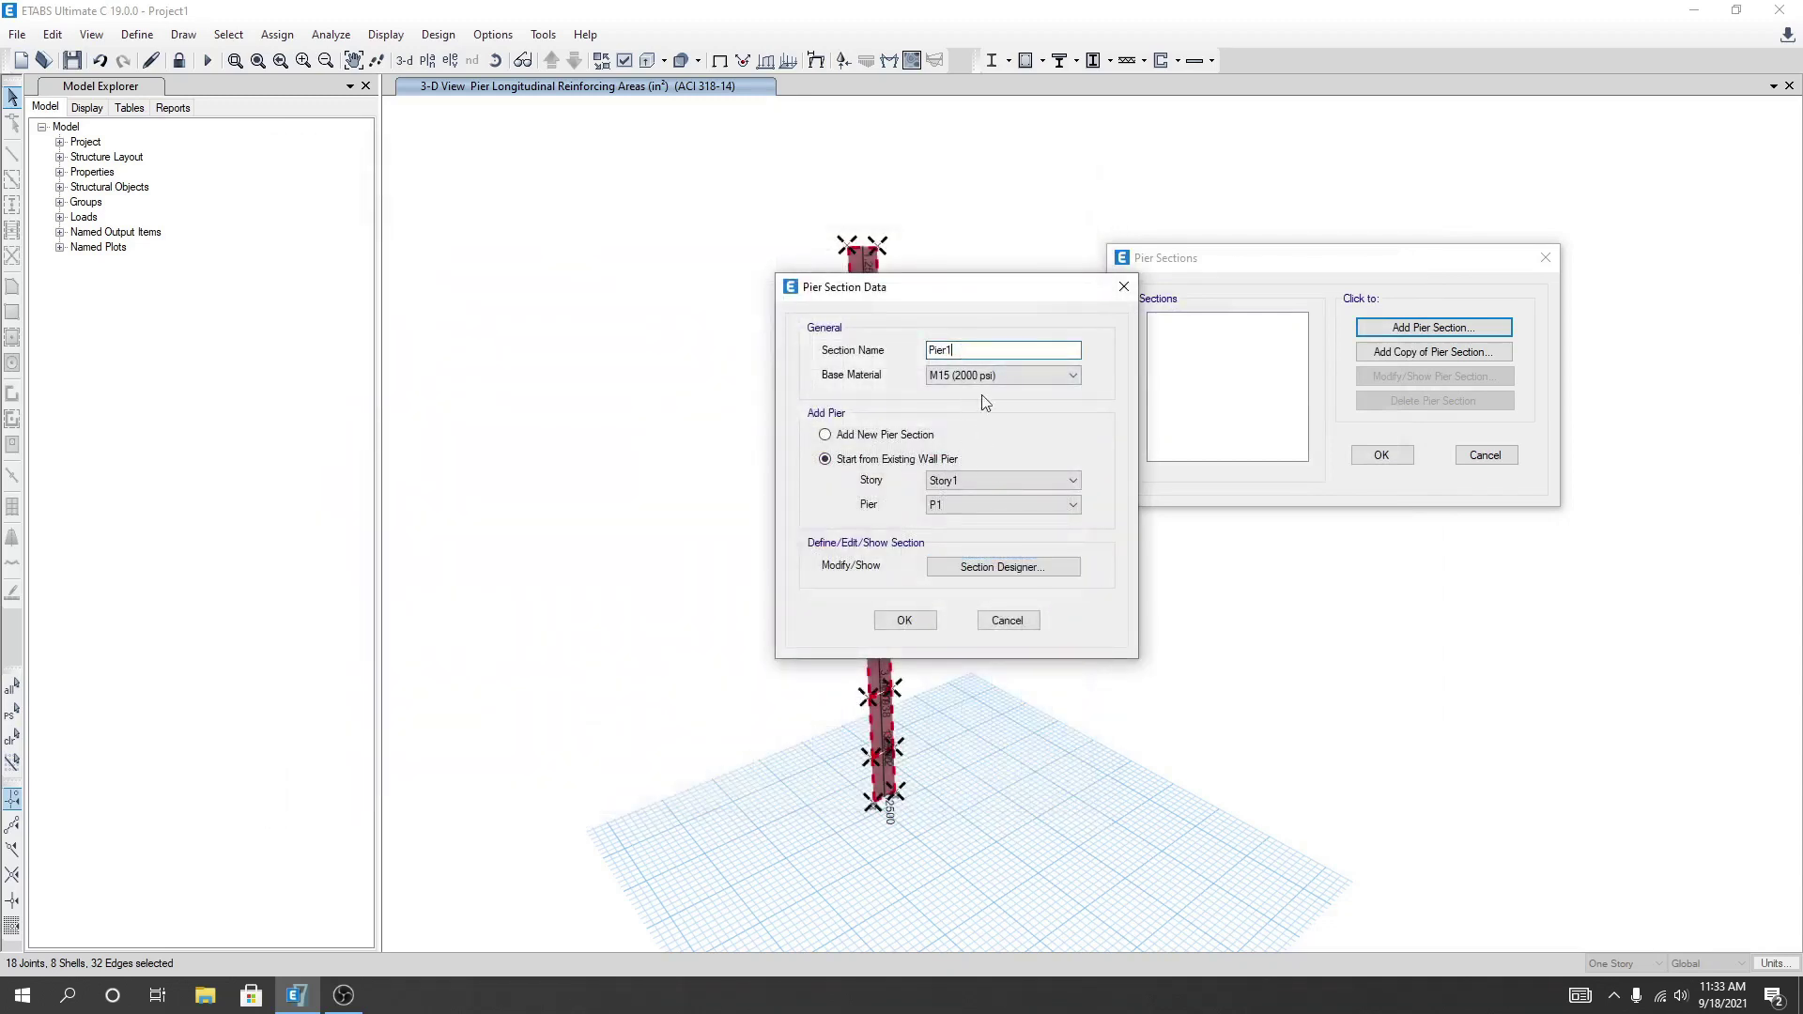
left_click(905, 621)
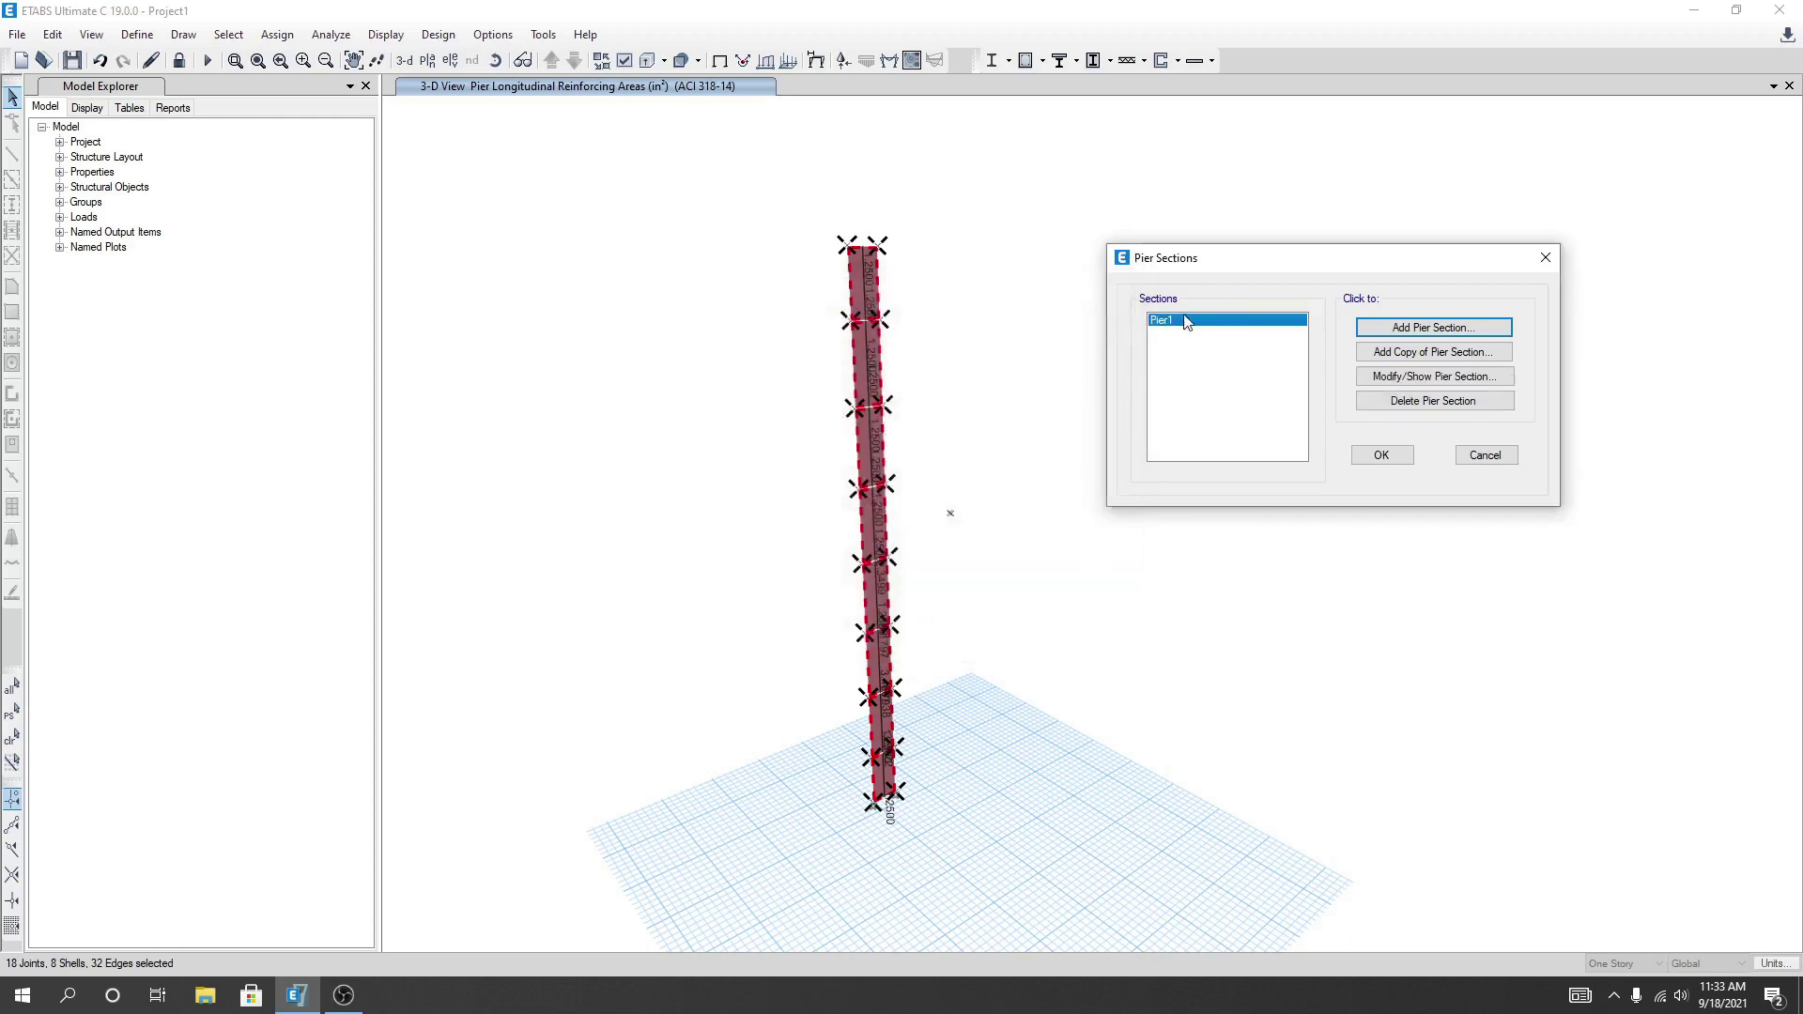
left_click(1382, 458)
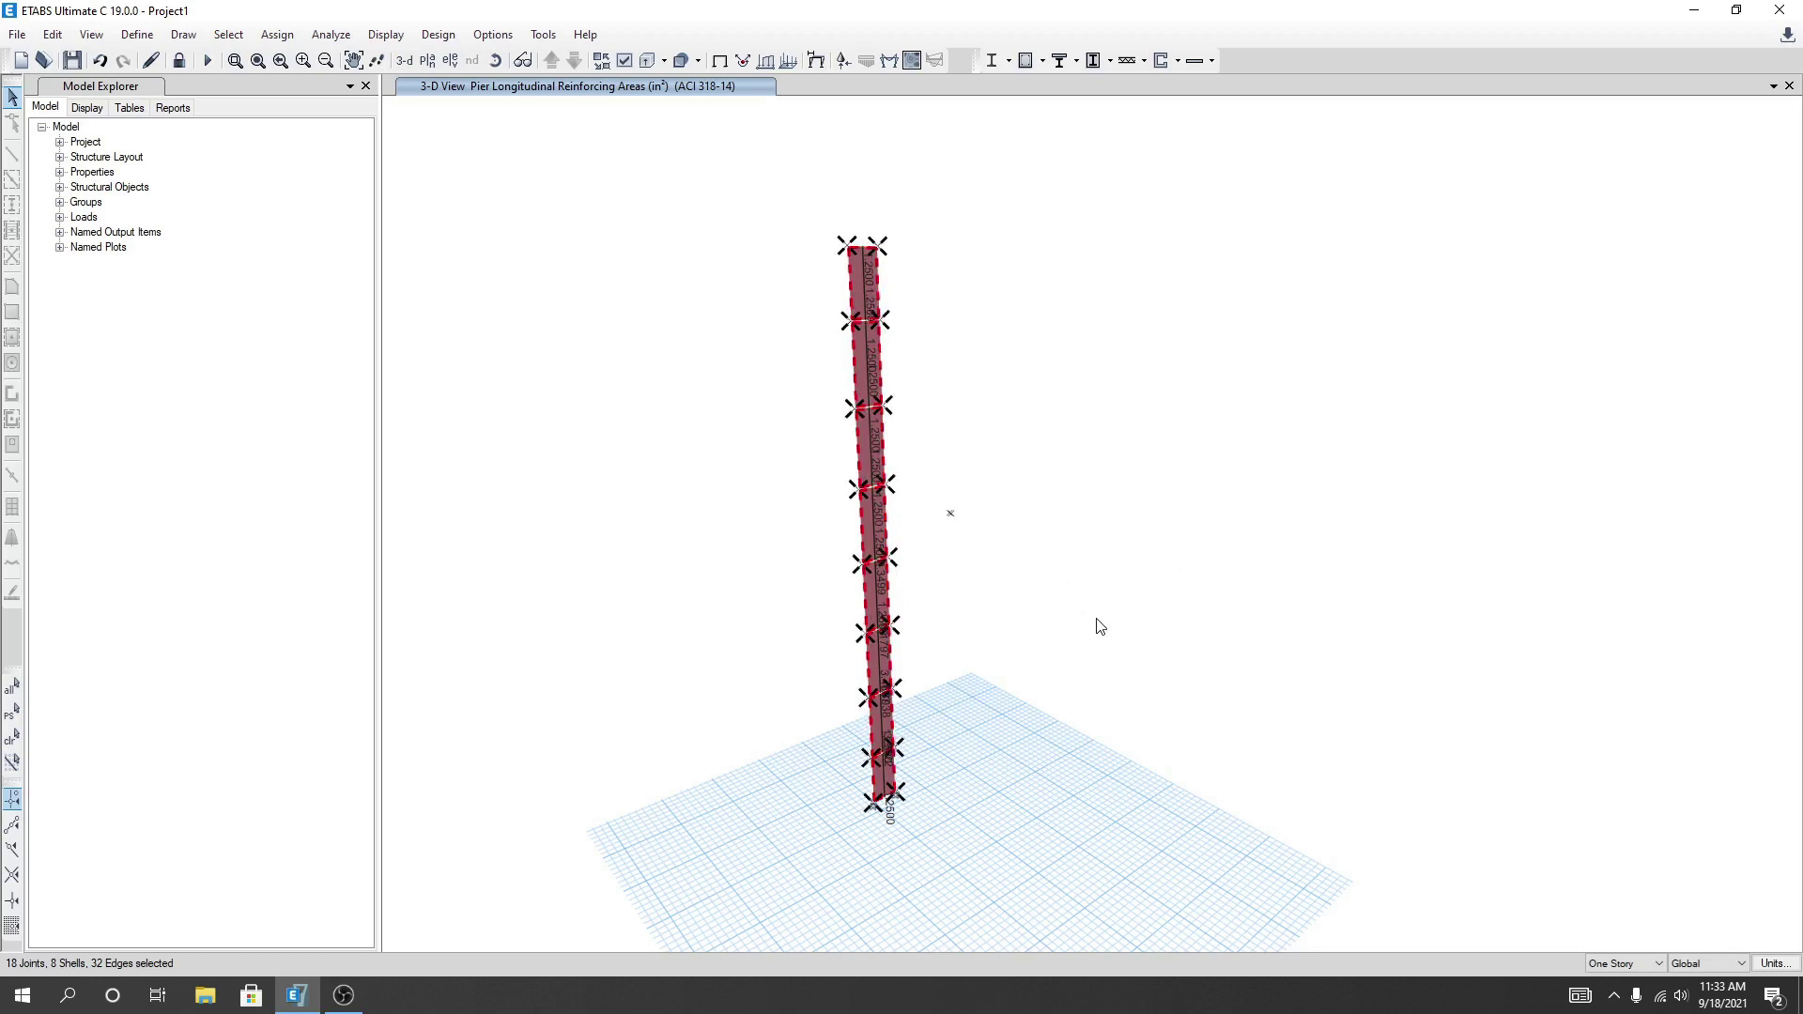
Assign general reinforcing section Pier1 at both bottom and top of the selected wall piers, with the reinforcement to be checked
left_click(1180, 61)
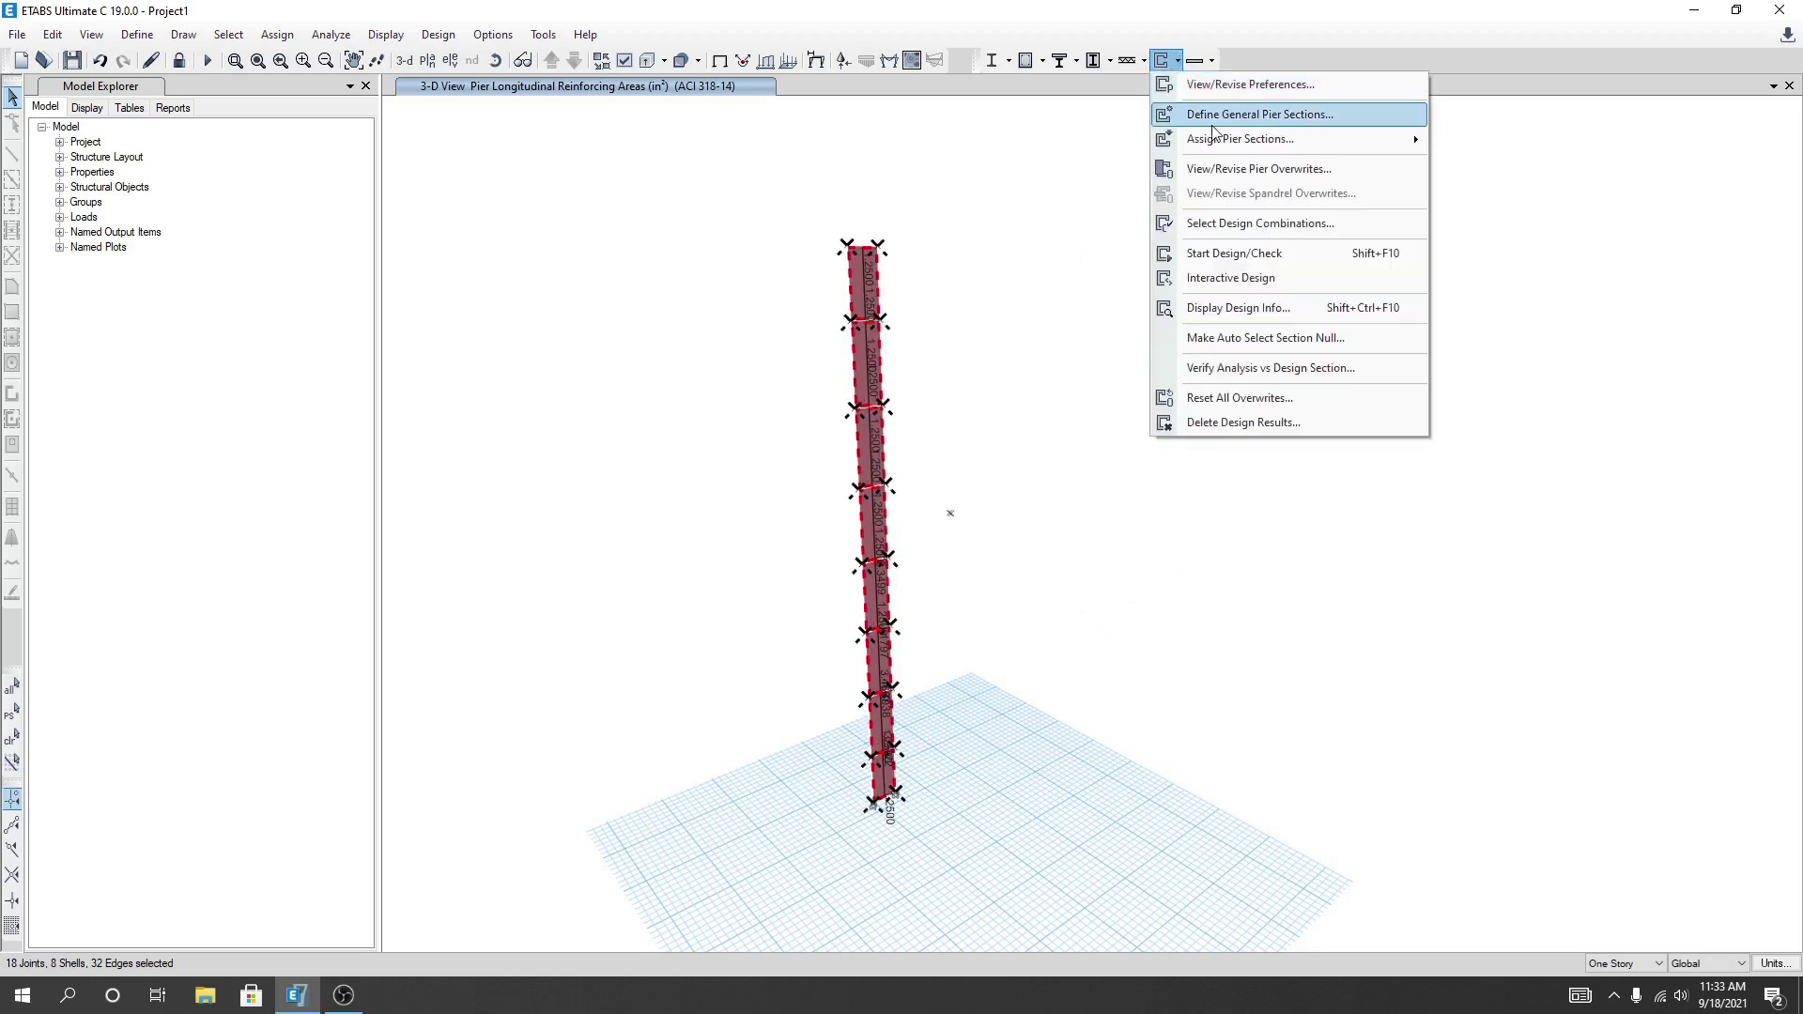
mouse_move(1231, 147)
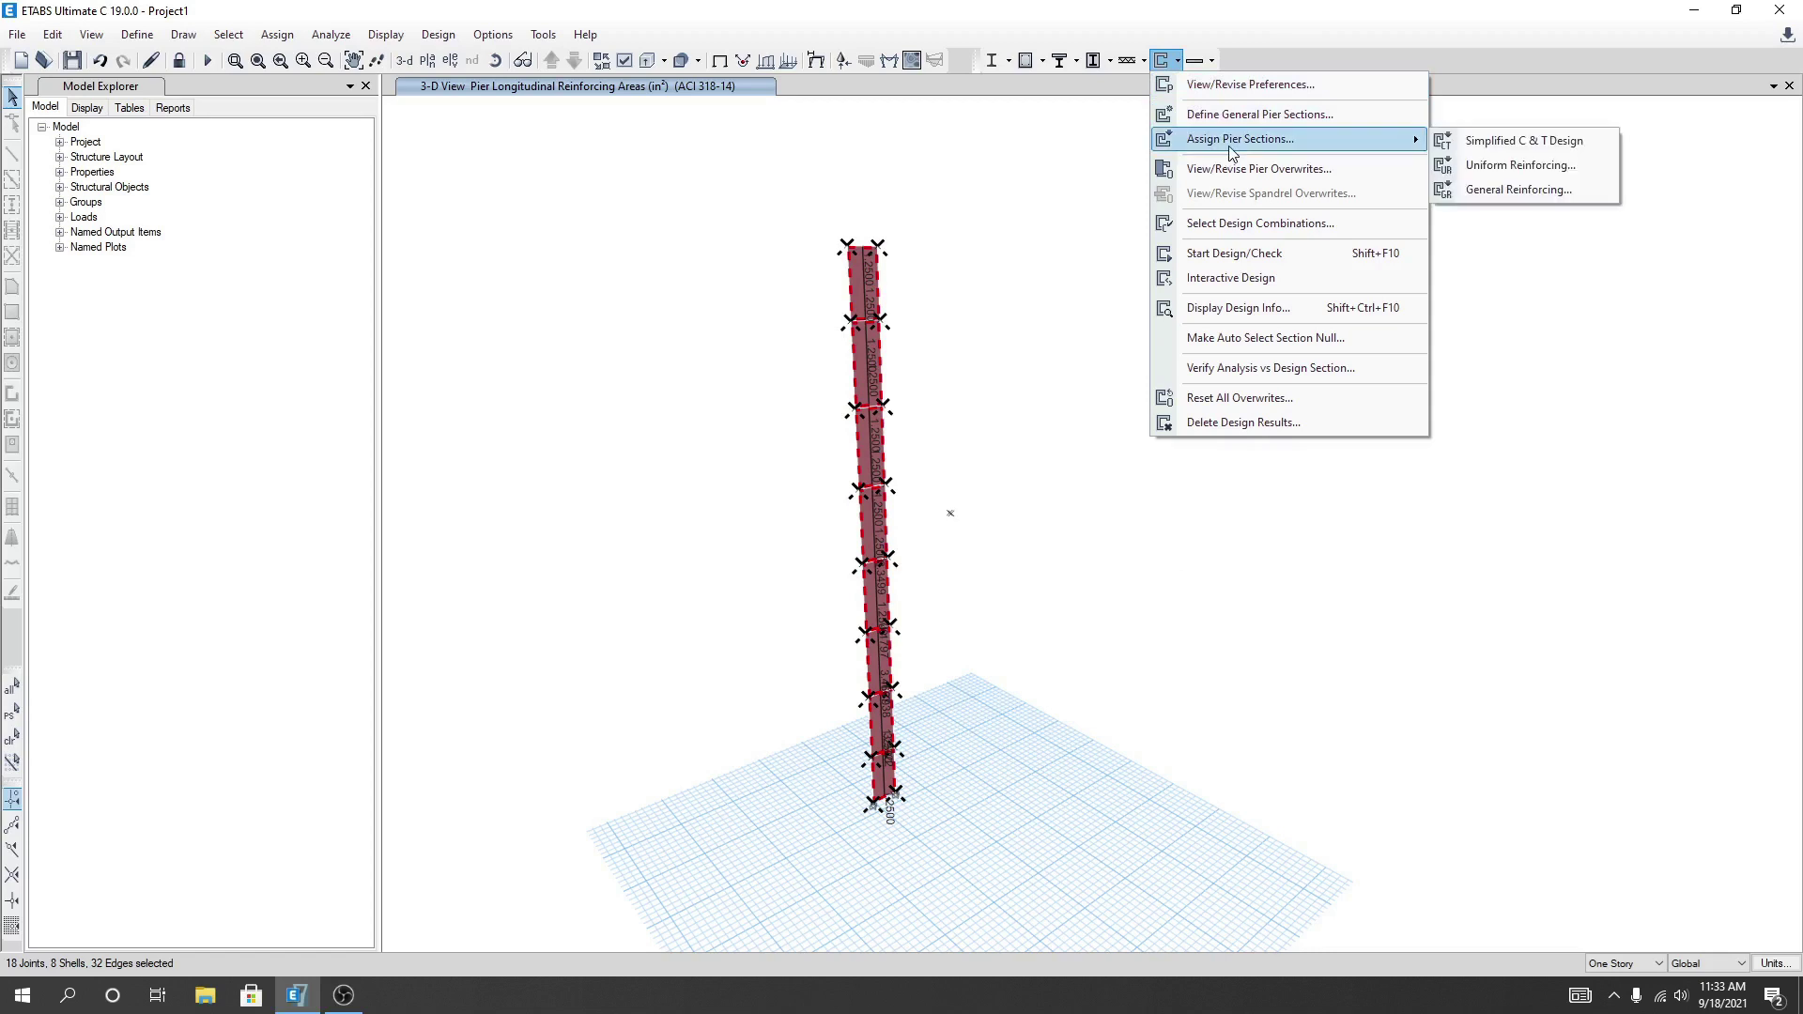
left_click(1494, 190)
left_click_drag(968, 338, 1204, 316)
left_click(1069, 395)
left_click(1165, 392)
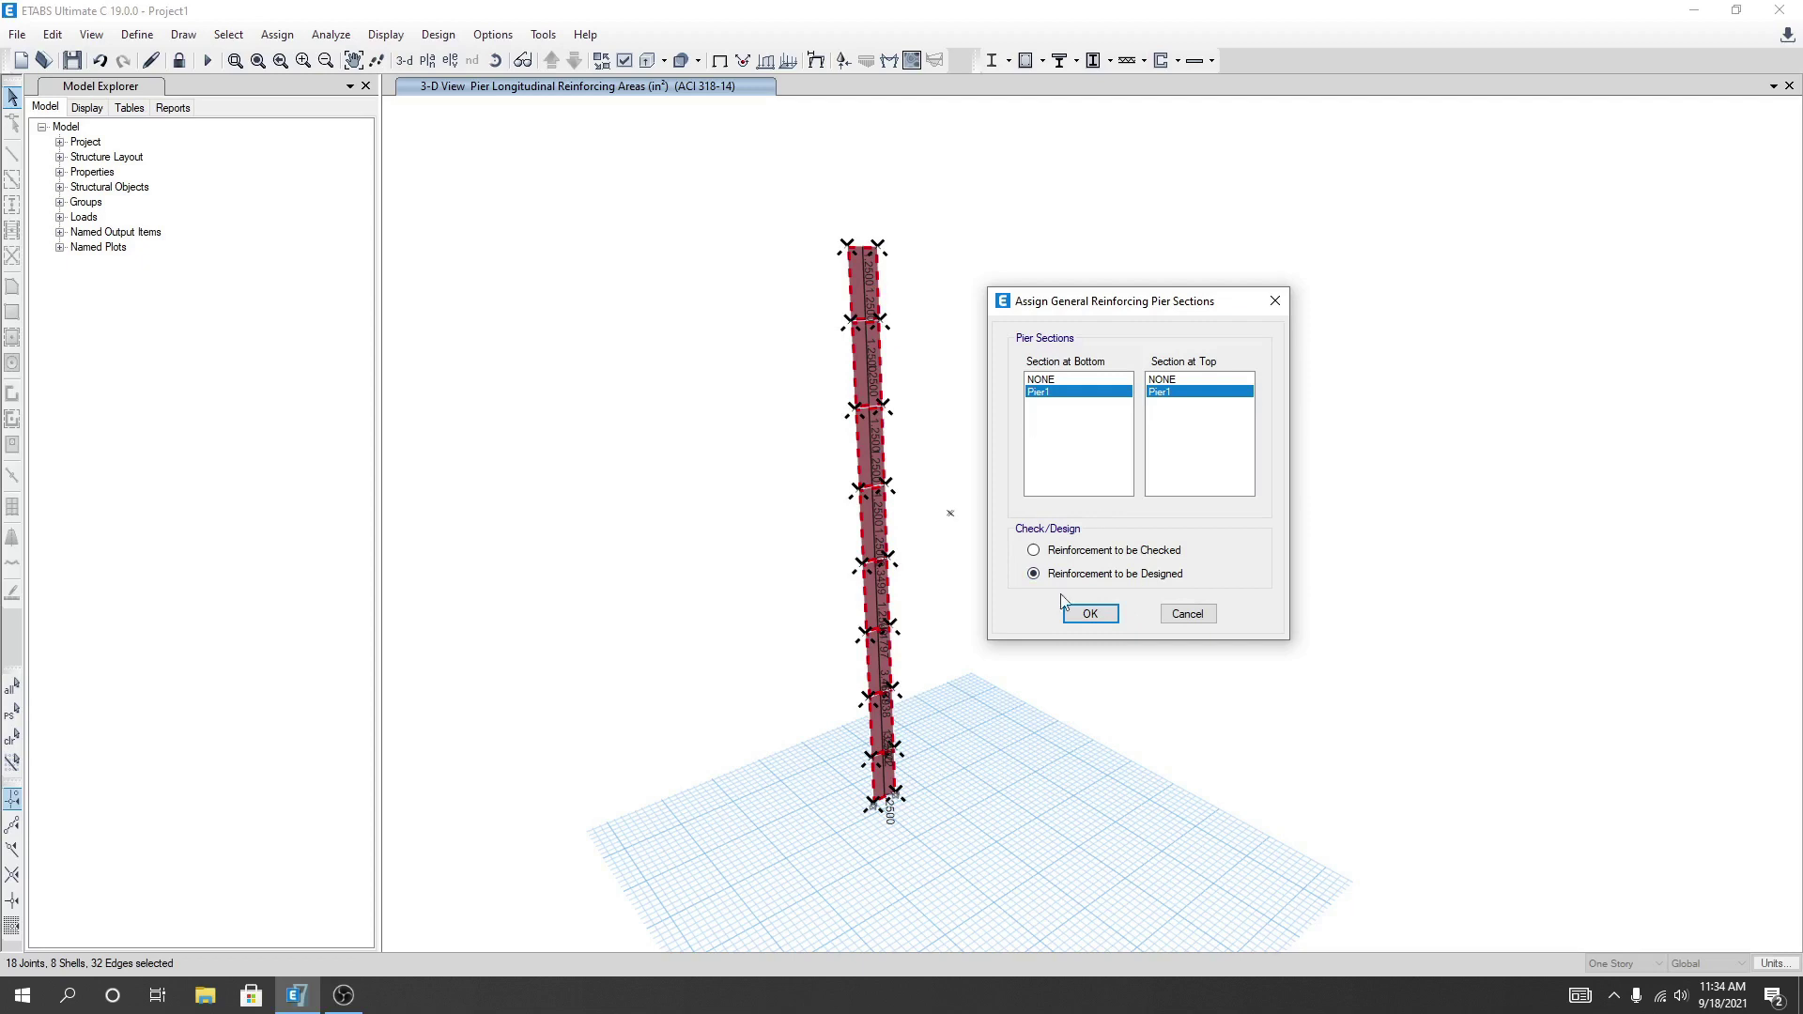
left_click(1071, 555)
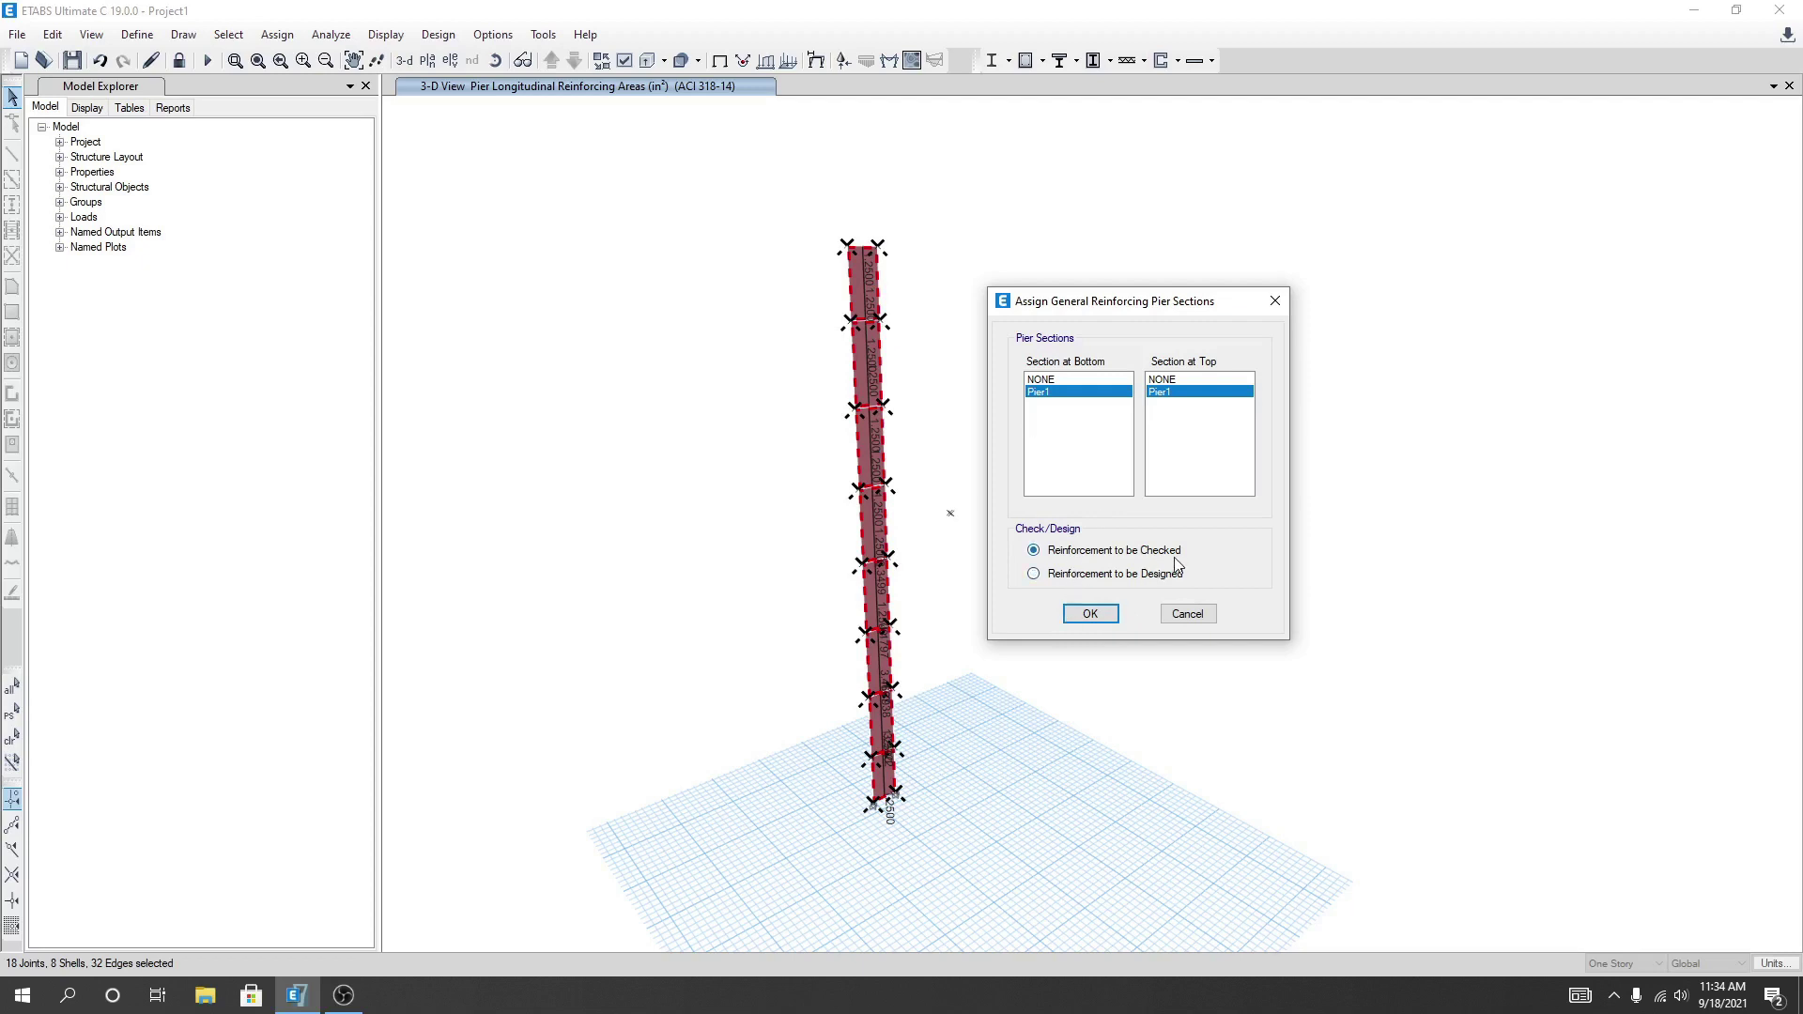
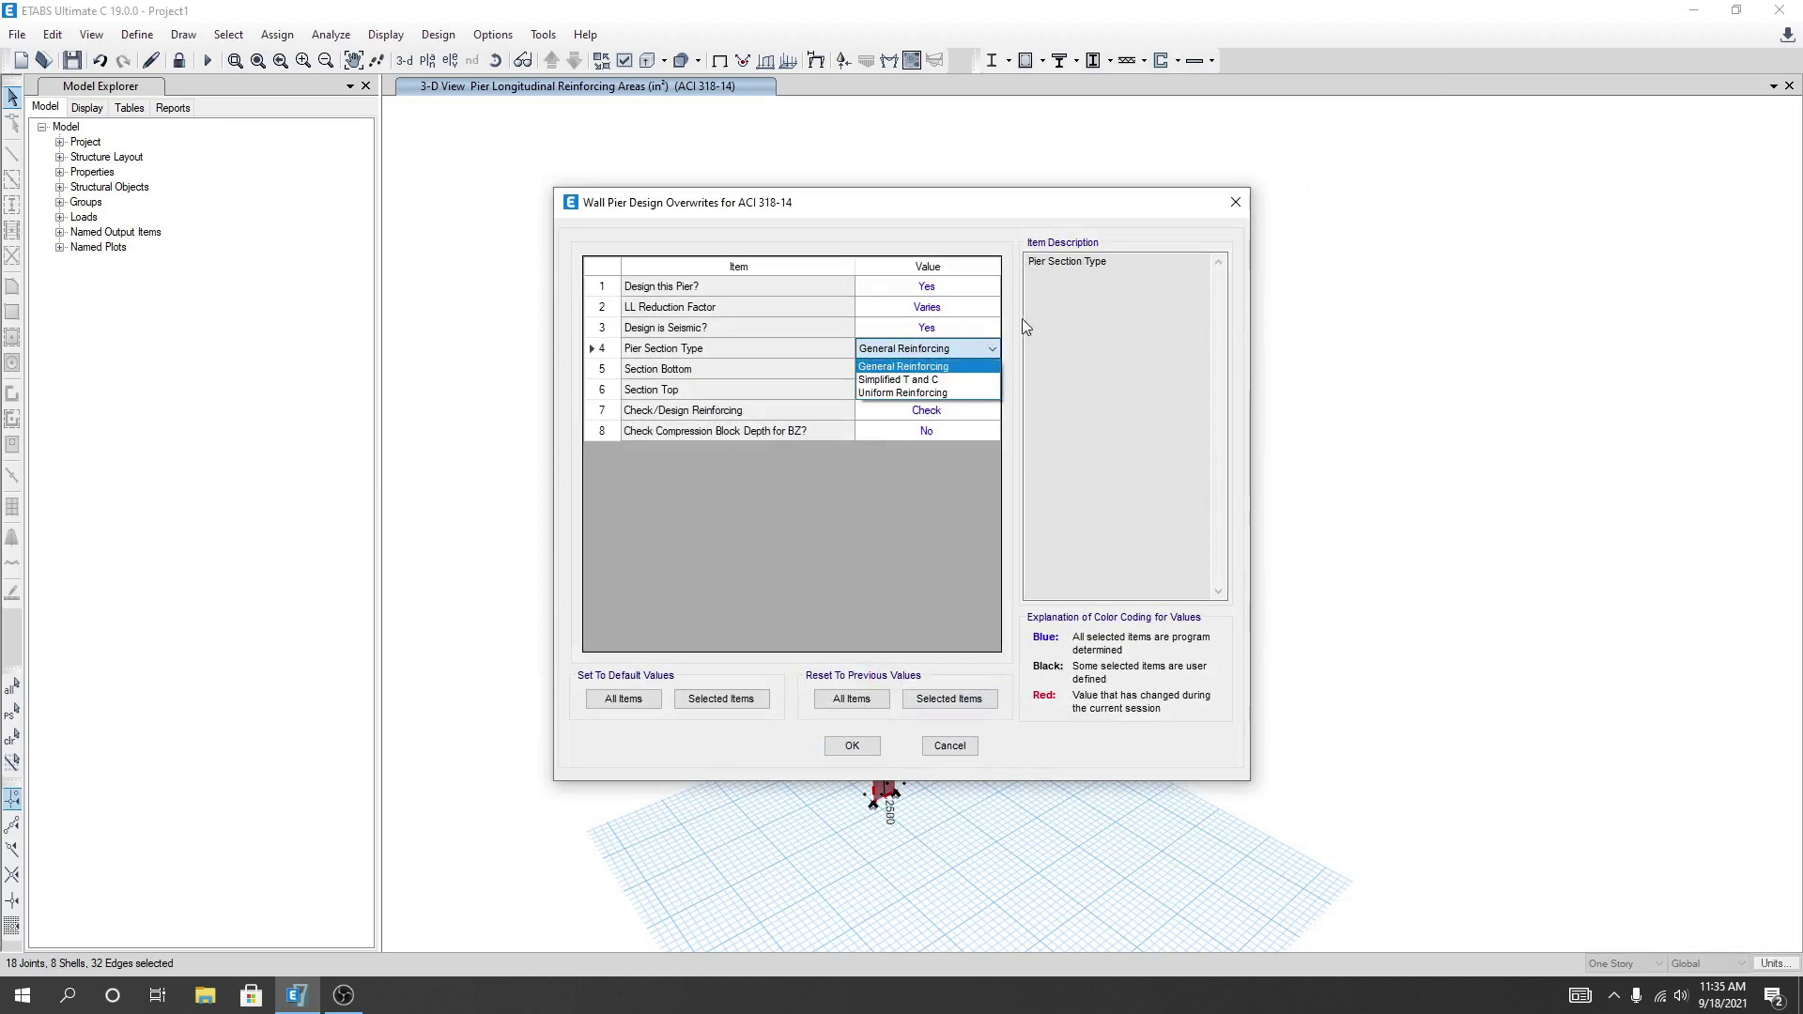
Review the pier section type in the wall pier design overwrites, keeping General Reinforcing
left_click(959, 354)
left_click(990, 350)
left_click(999, 364)
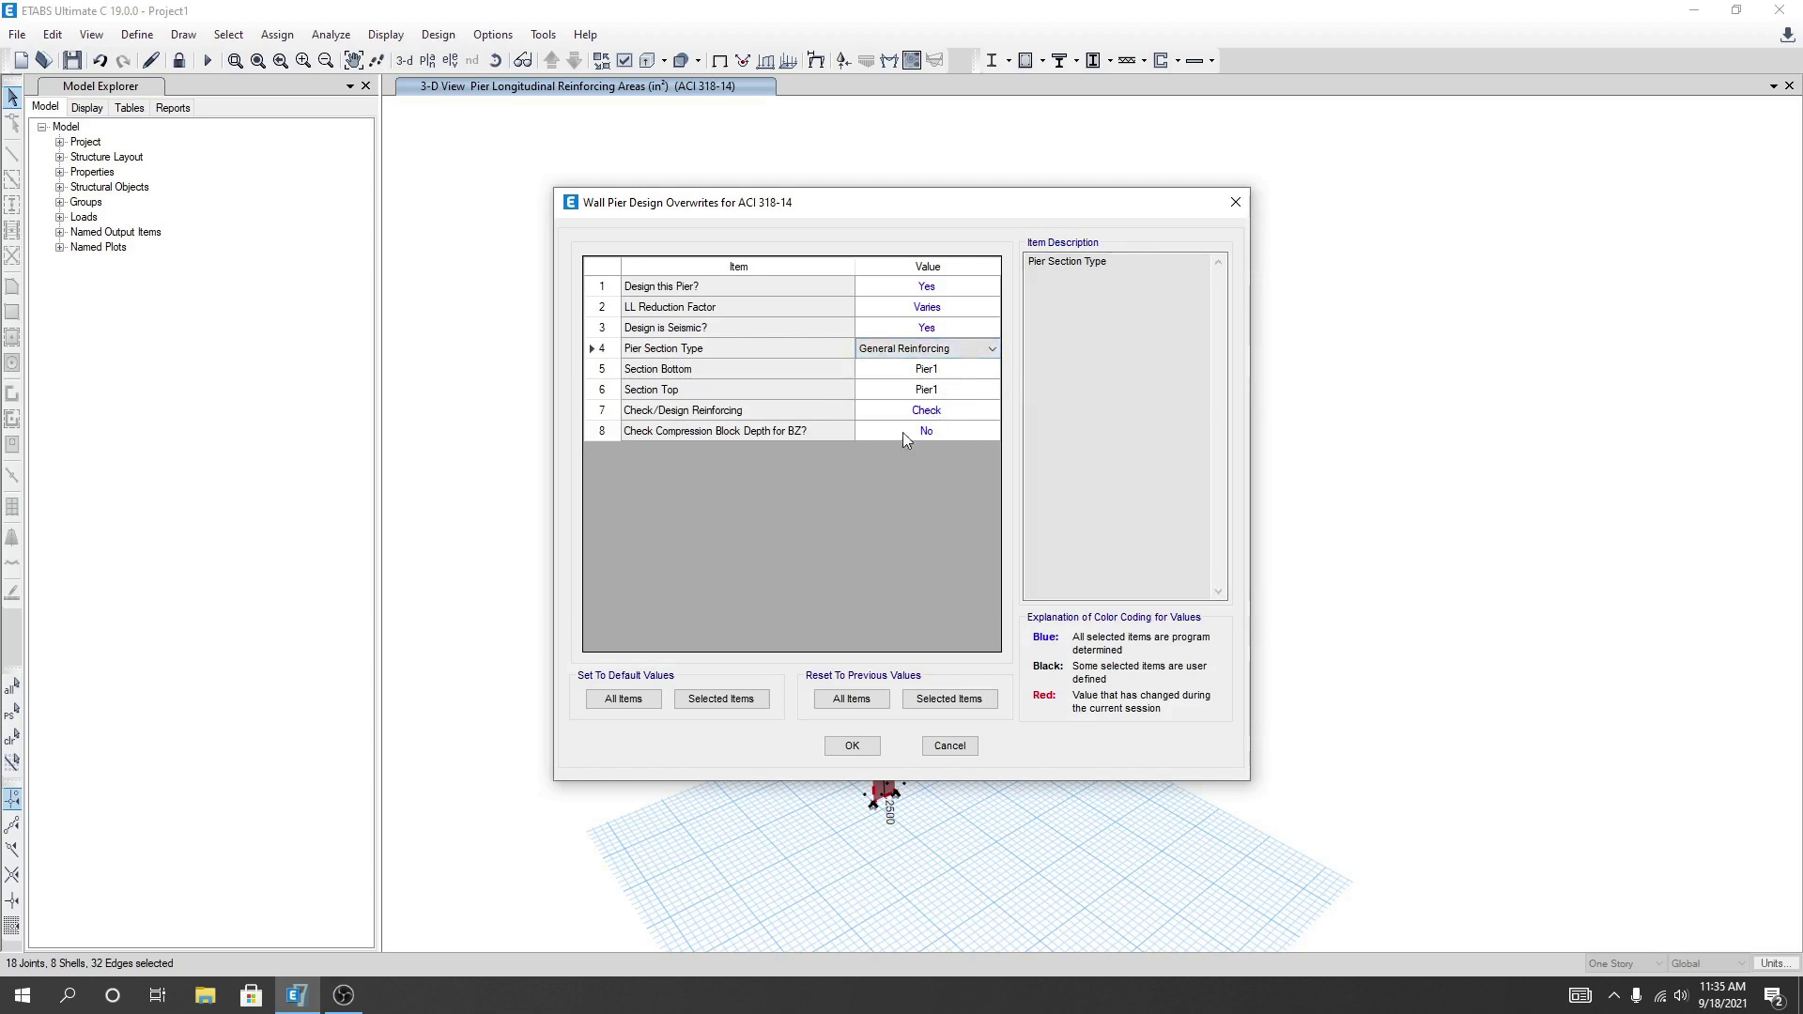
left_click(862, 746)
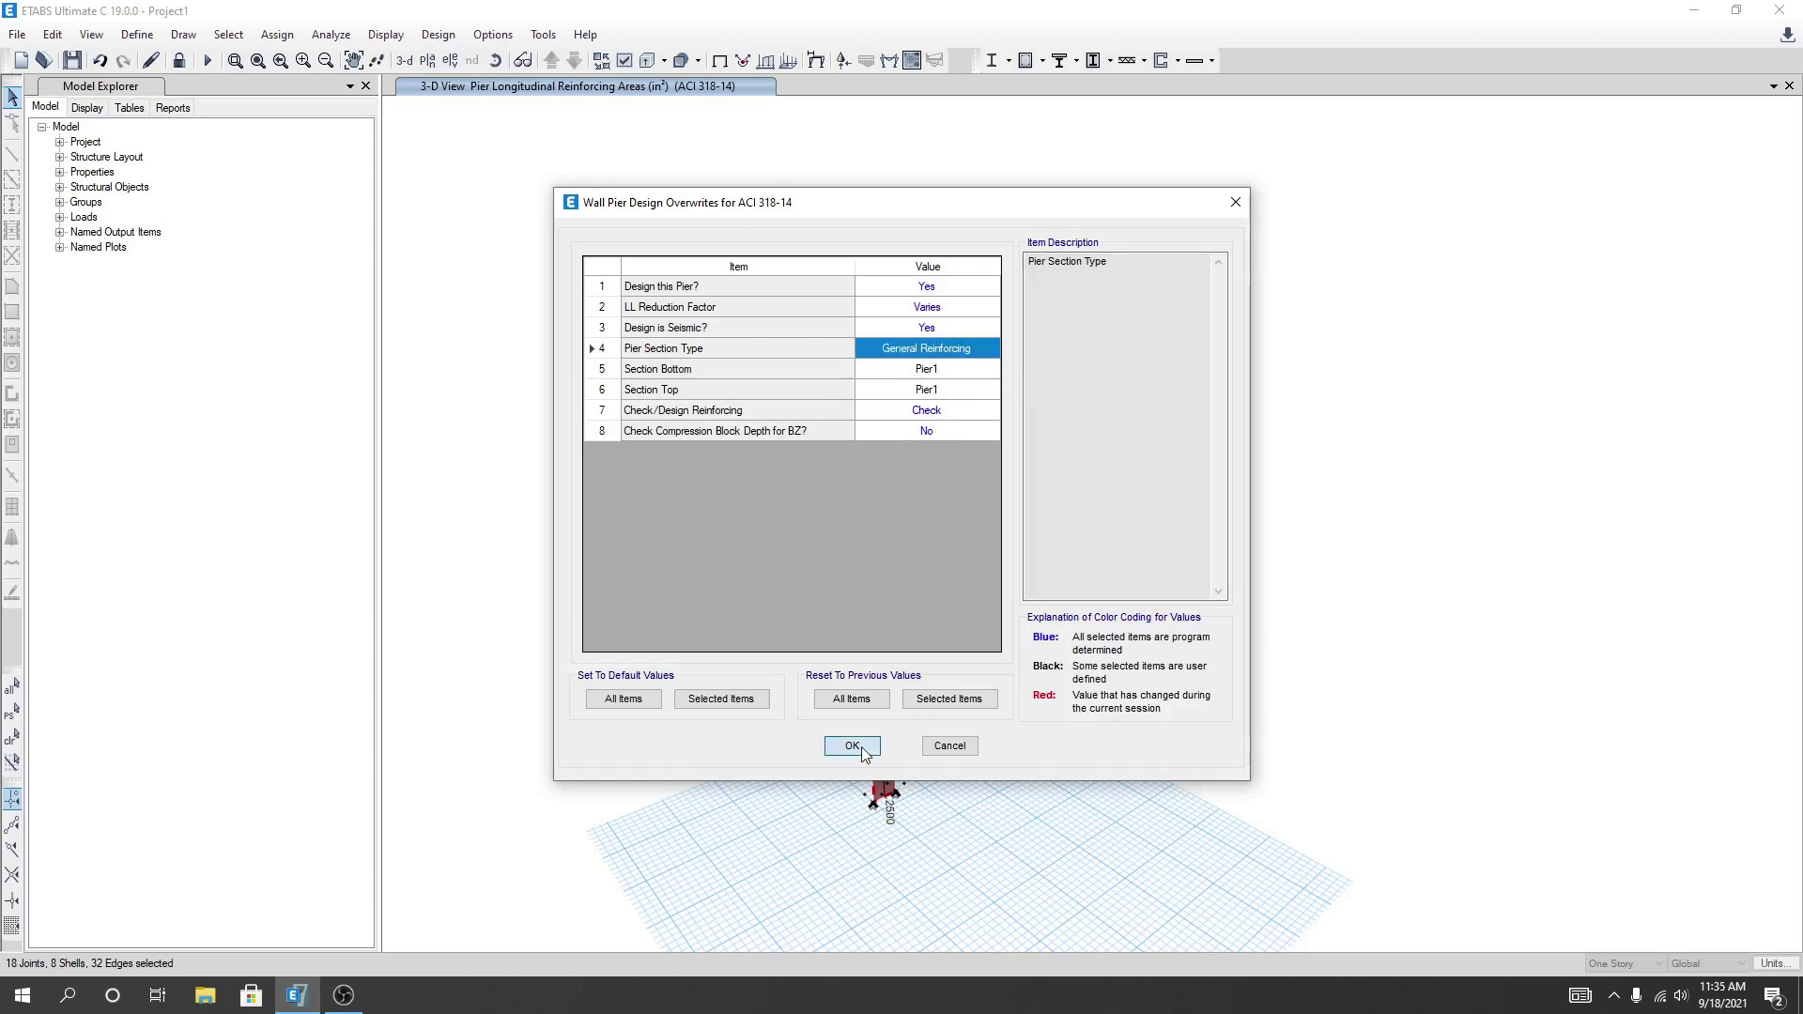
left_click(862, 747)
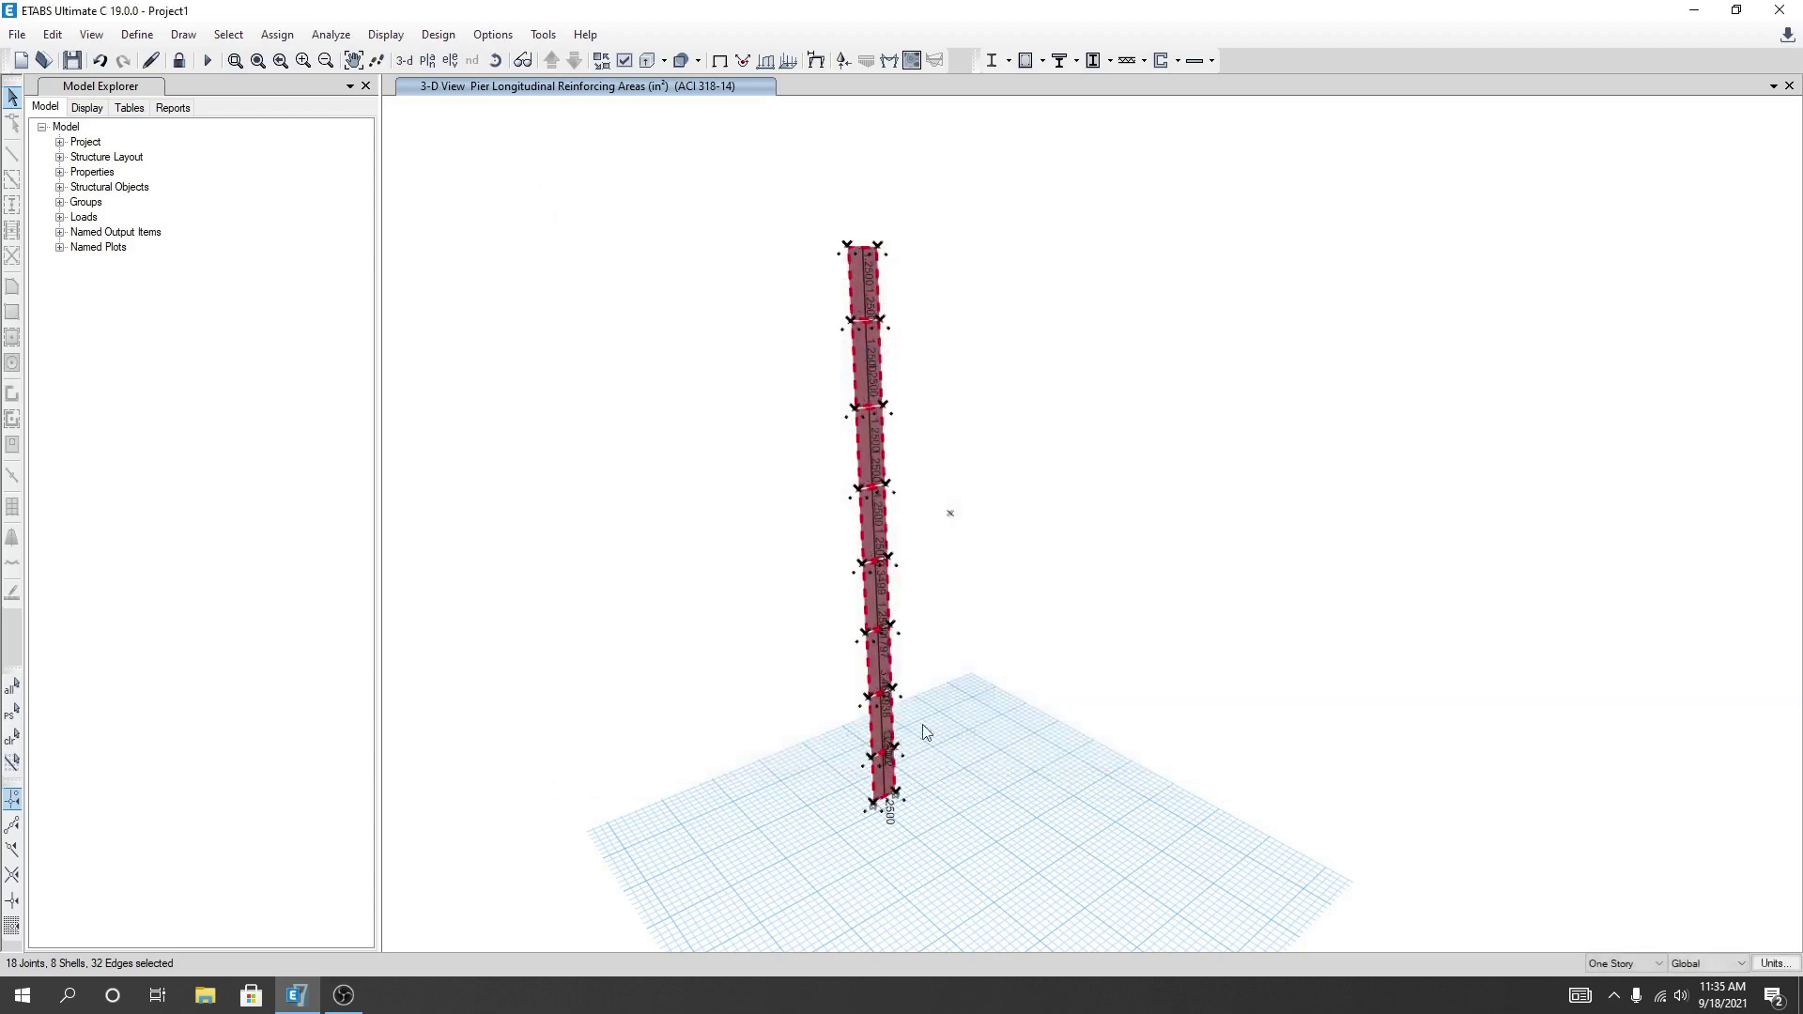
Run the shear wall design check and inspect the pier longitudinal reinforcing results along the wall's height
left_click(1177, 60)
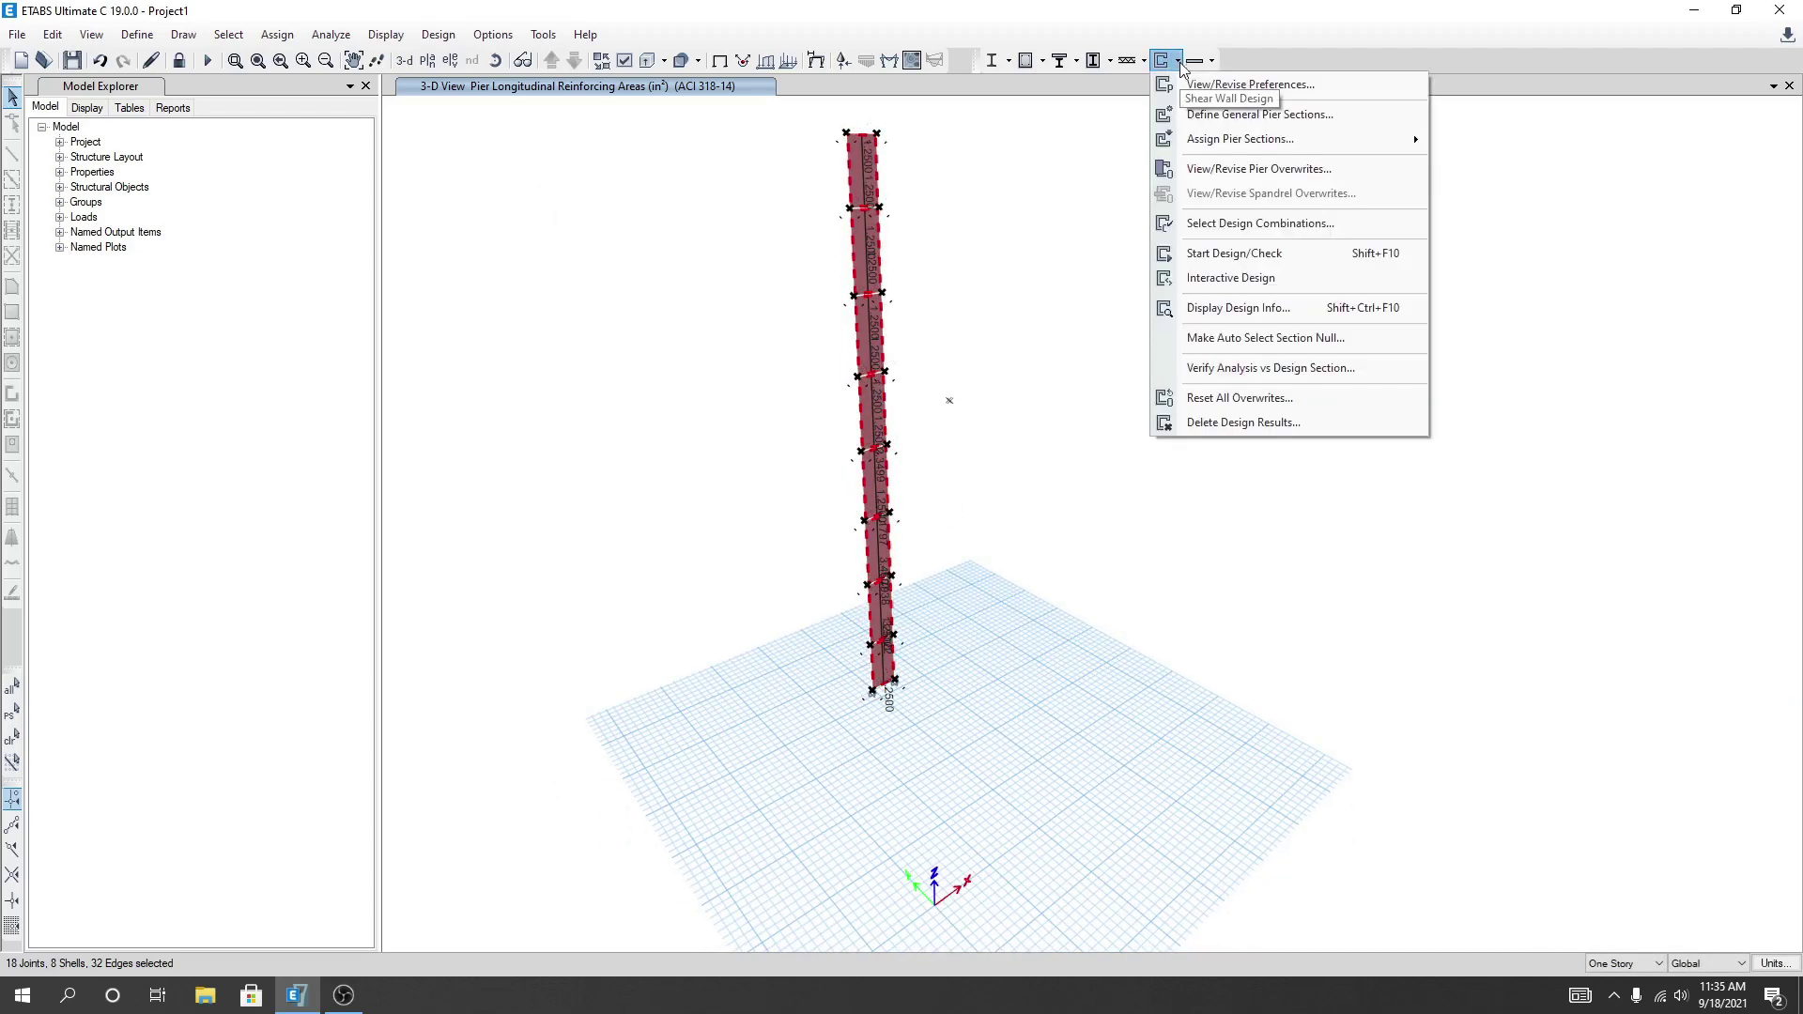
left_click(1234, 254)
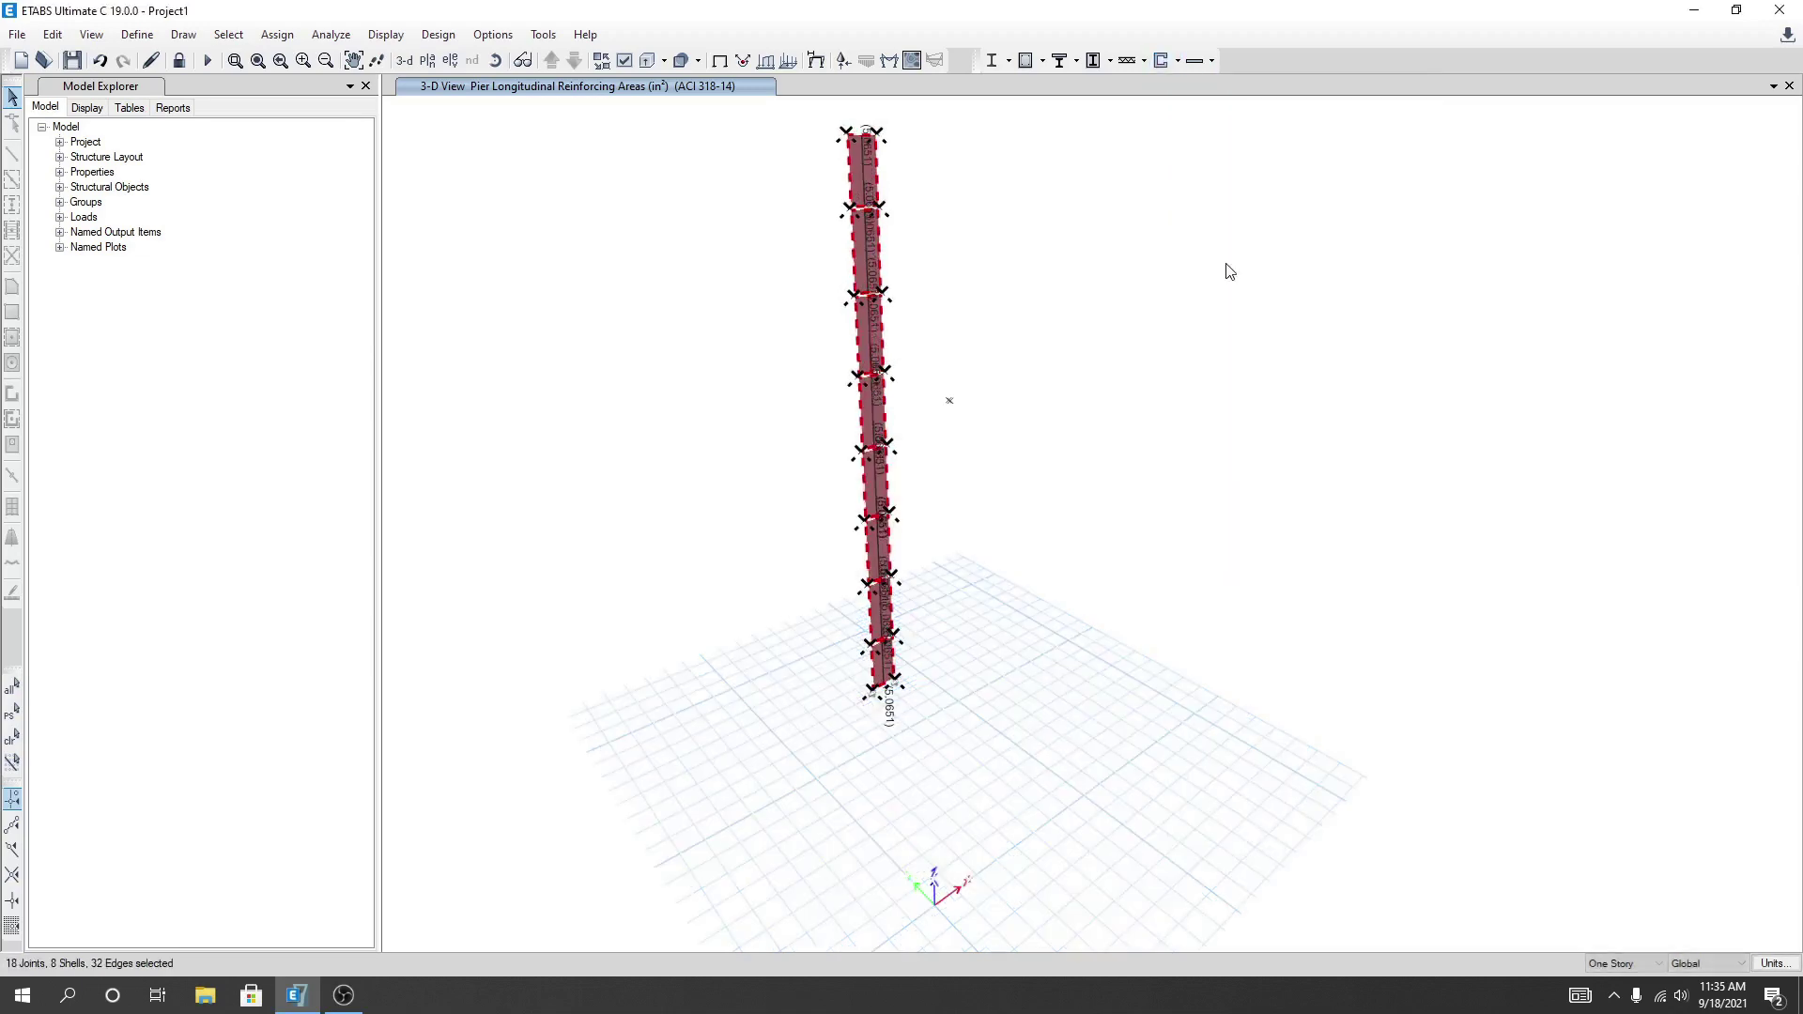
scroll(1020, 635, "up", 5)
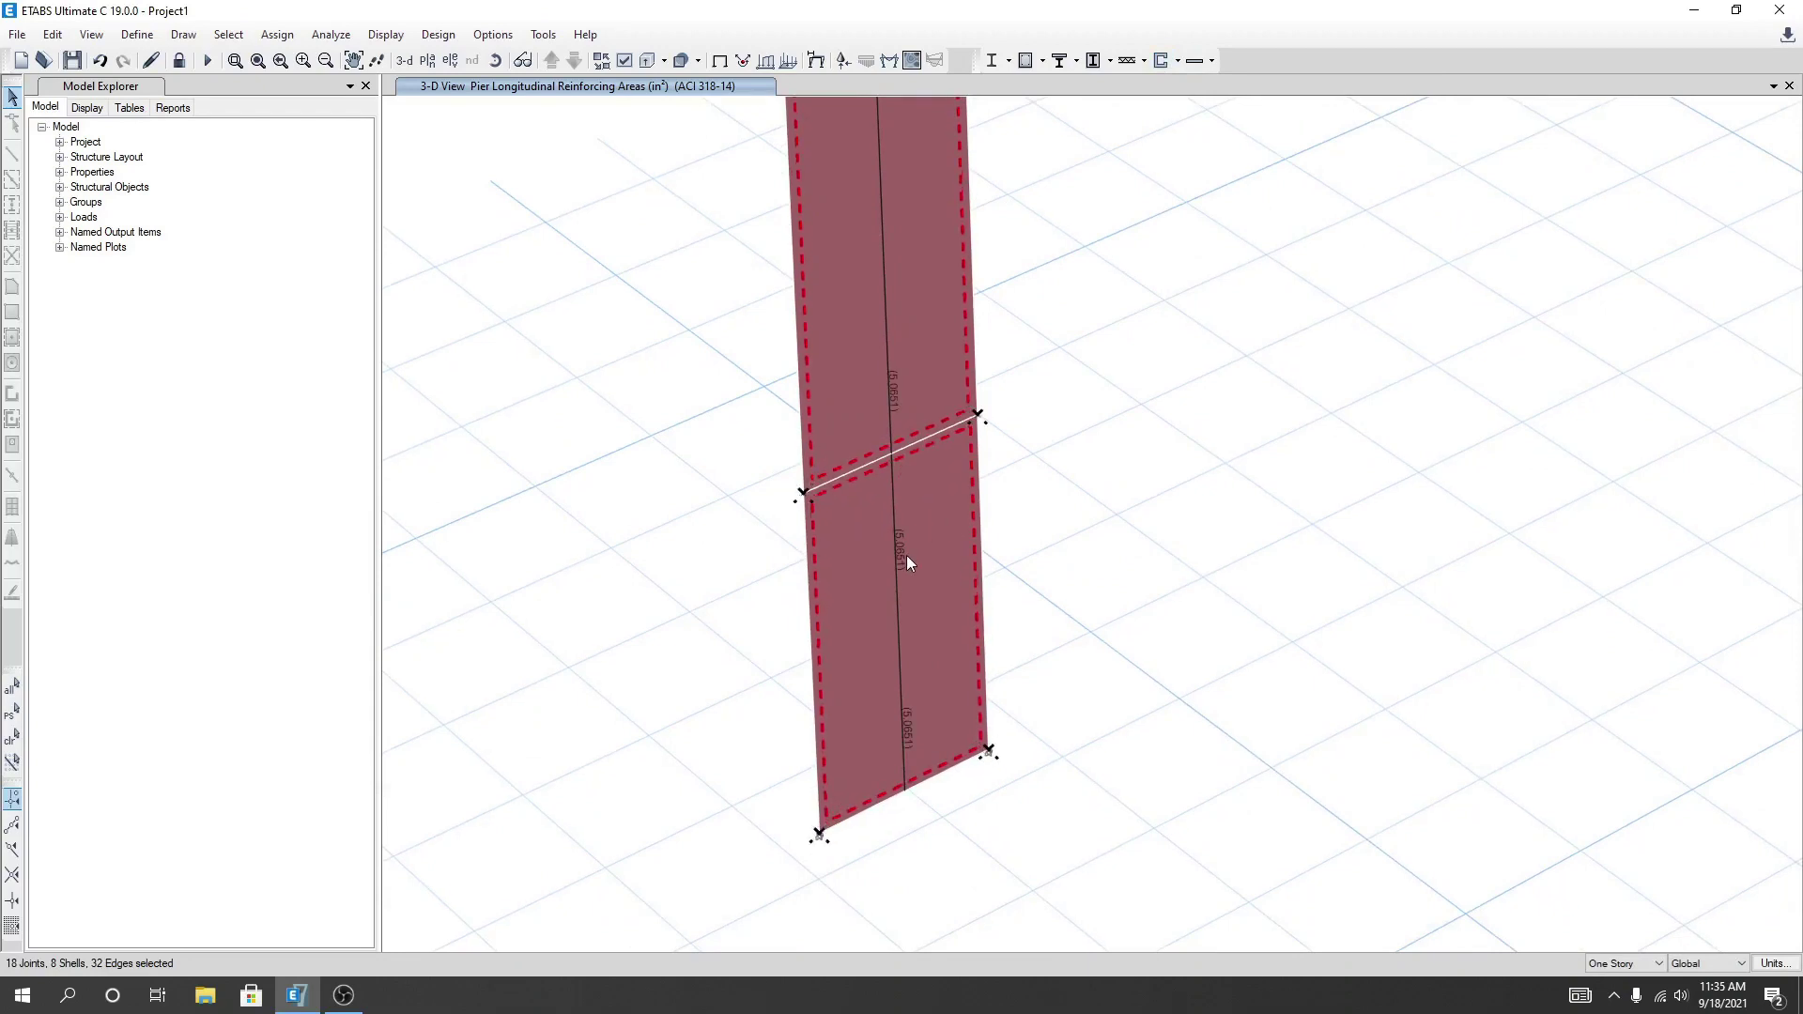
middle_click_drag(921, 689, 841, 463, "shift")
scroll(842, 463, "down", 5)
middle_click_drag(986, 354, 889, 334, "shift")
scroll(858, 328, "up", 4)
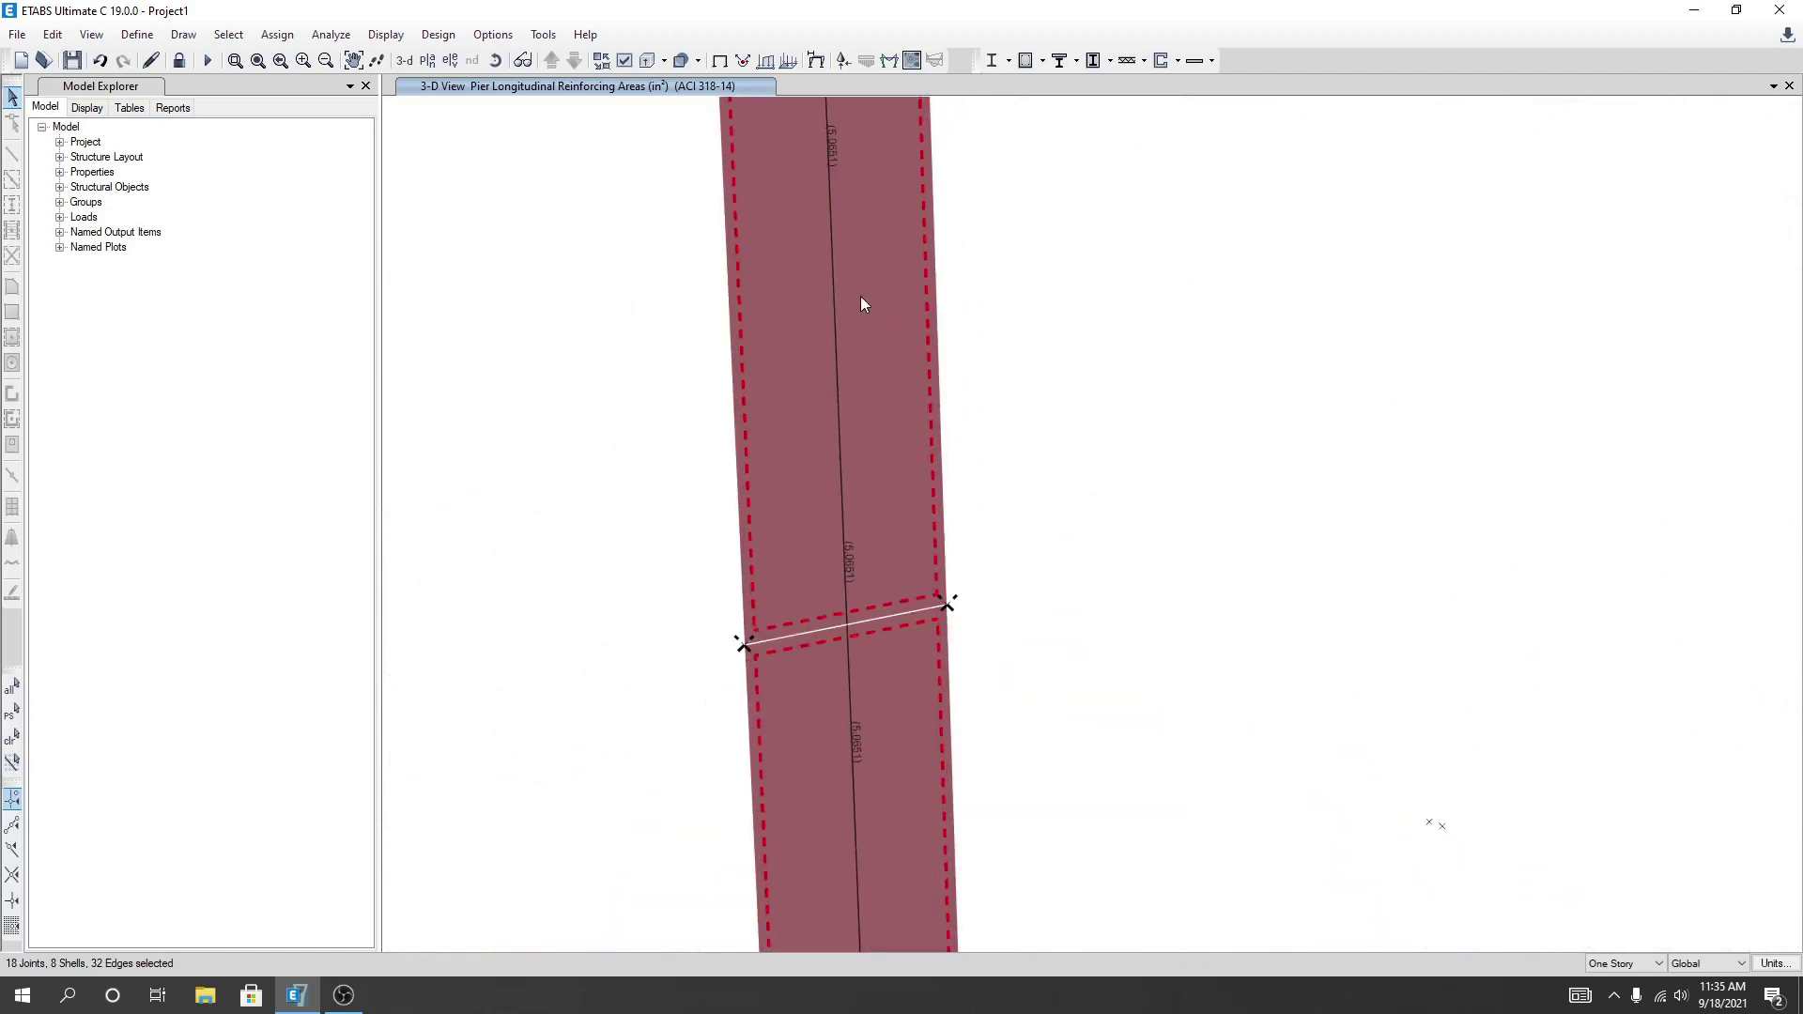
scroll(860, 304, "down", 2)
middle_click_drag(1015, 241, 1005, 221, "shift")
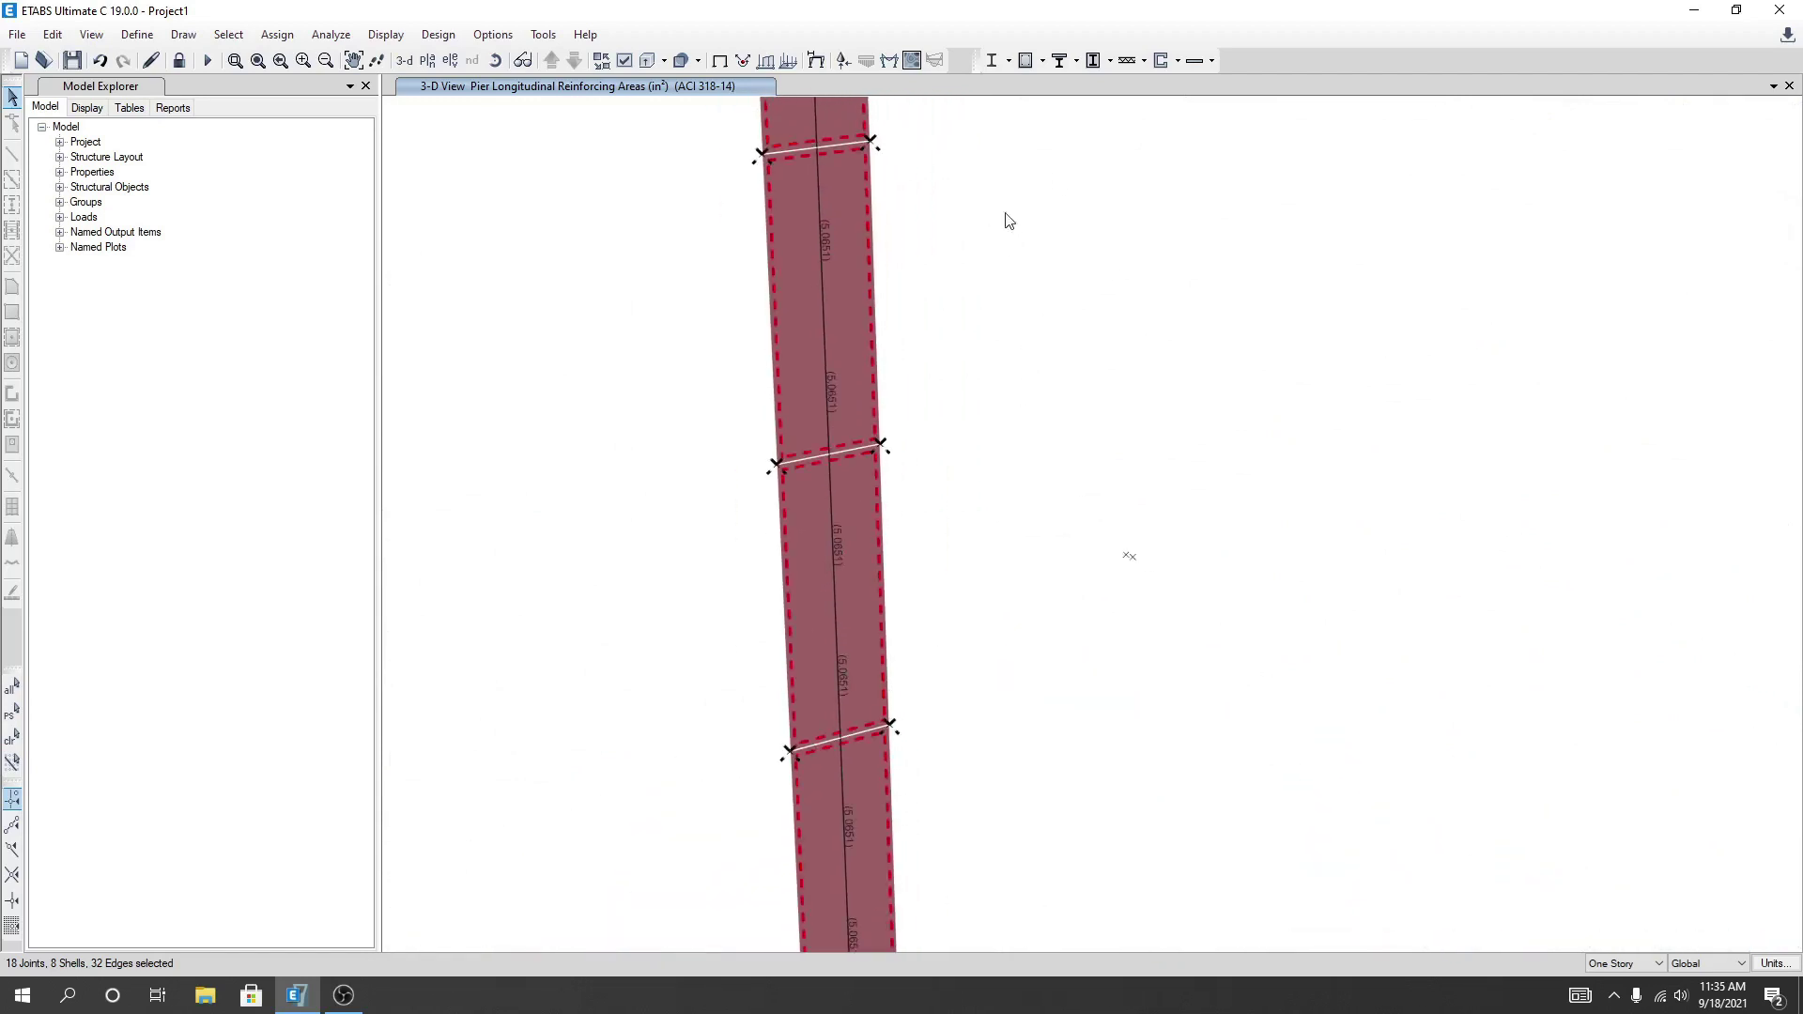
Display the Identify All Failures design output and inspect the whole wall for failing piers
left_click(1178, 61)
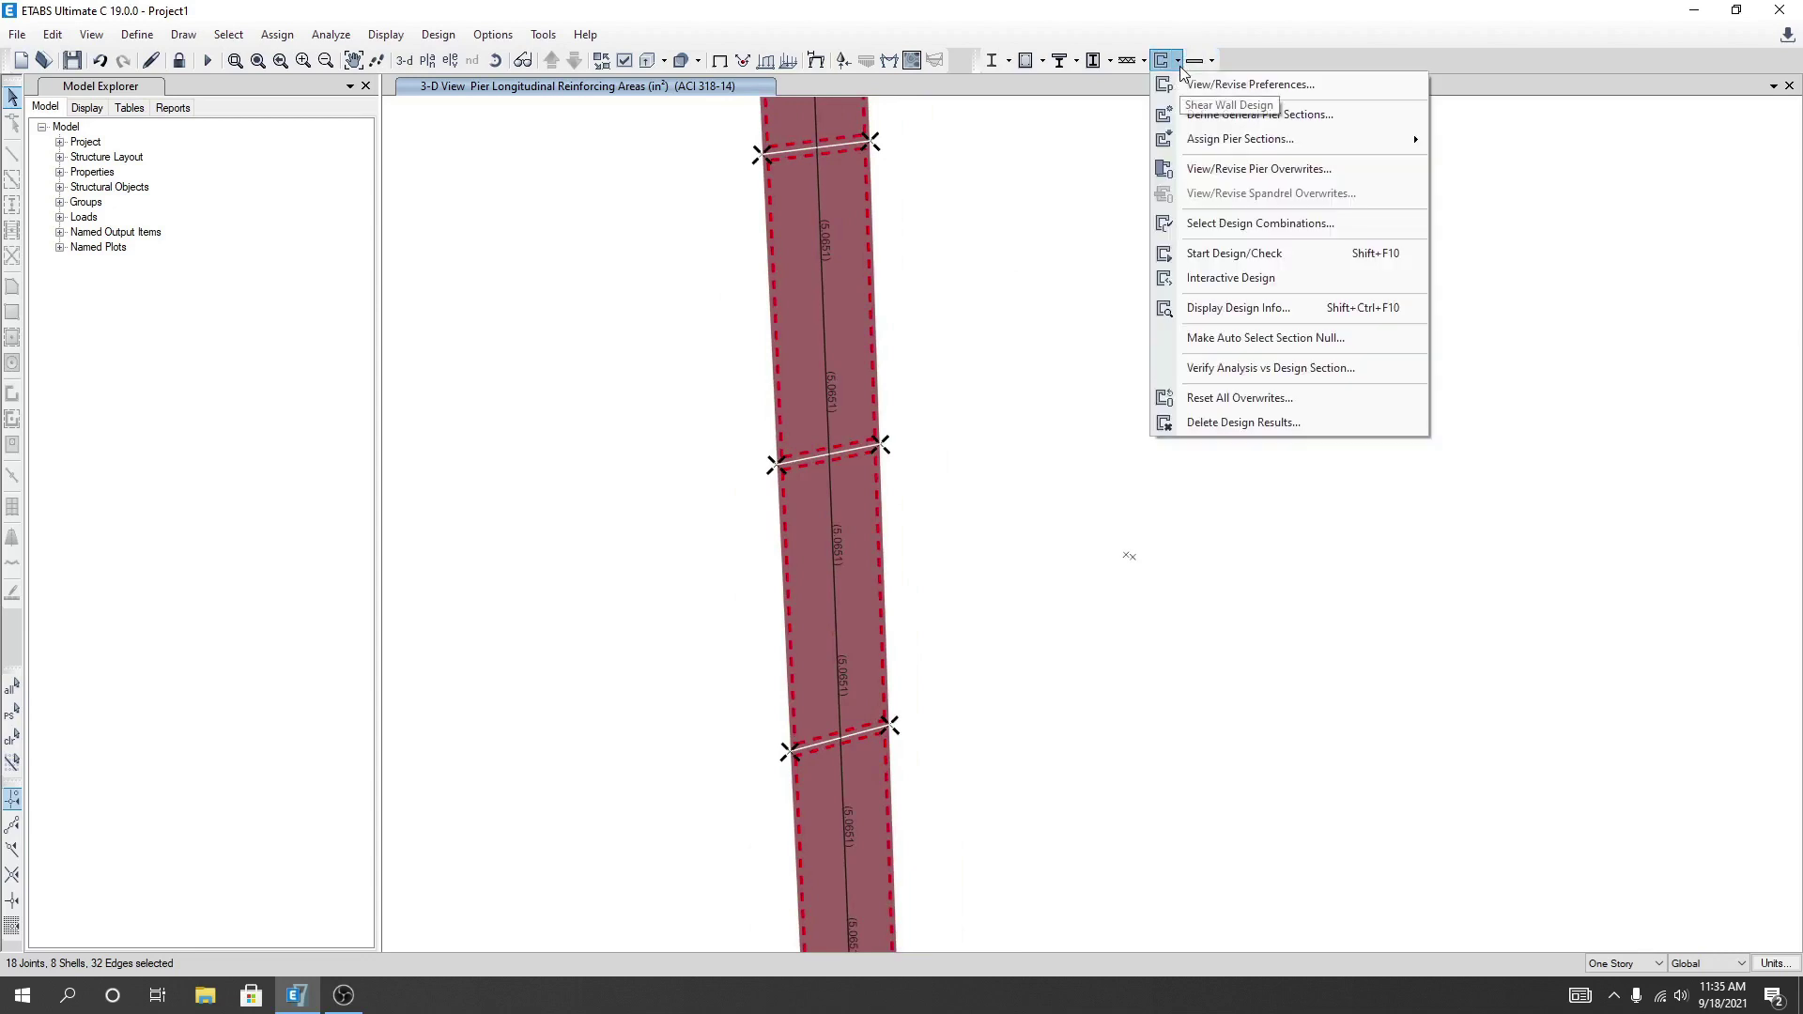
left_click(1228, 311)
left_click(1409, 338)
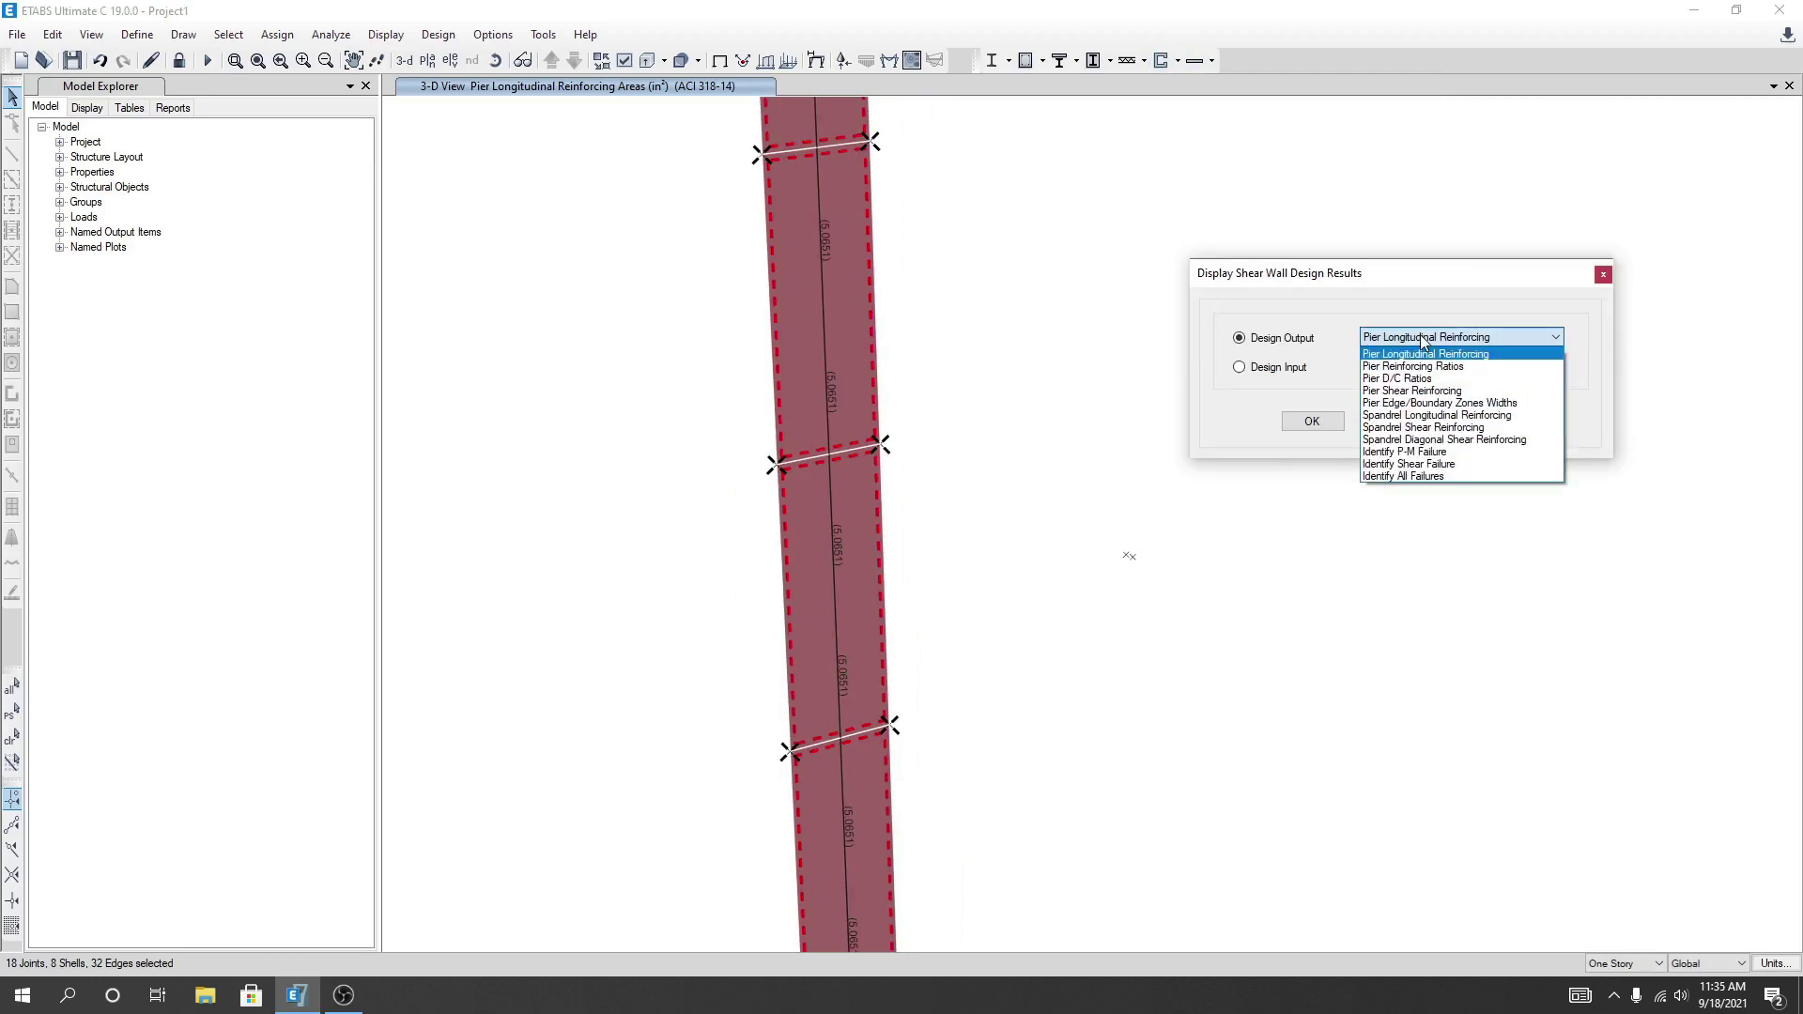
left_click(1408, 476)
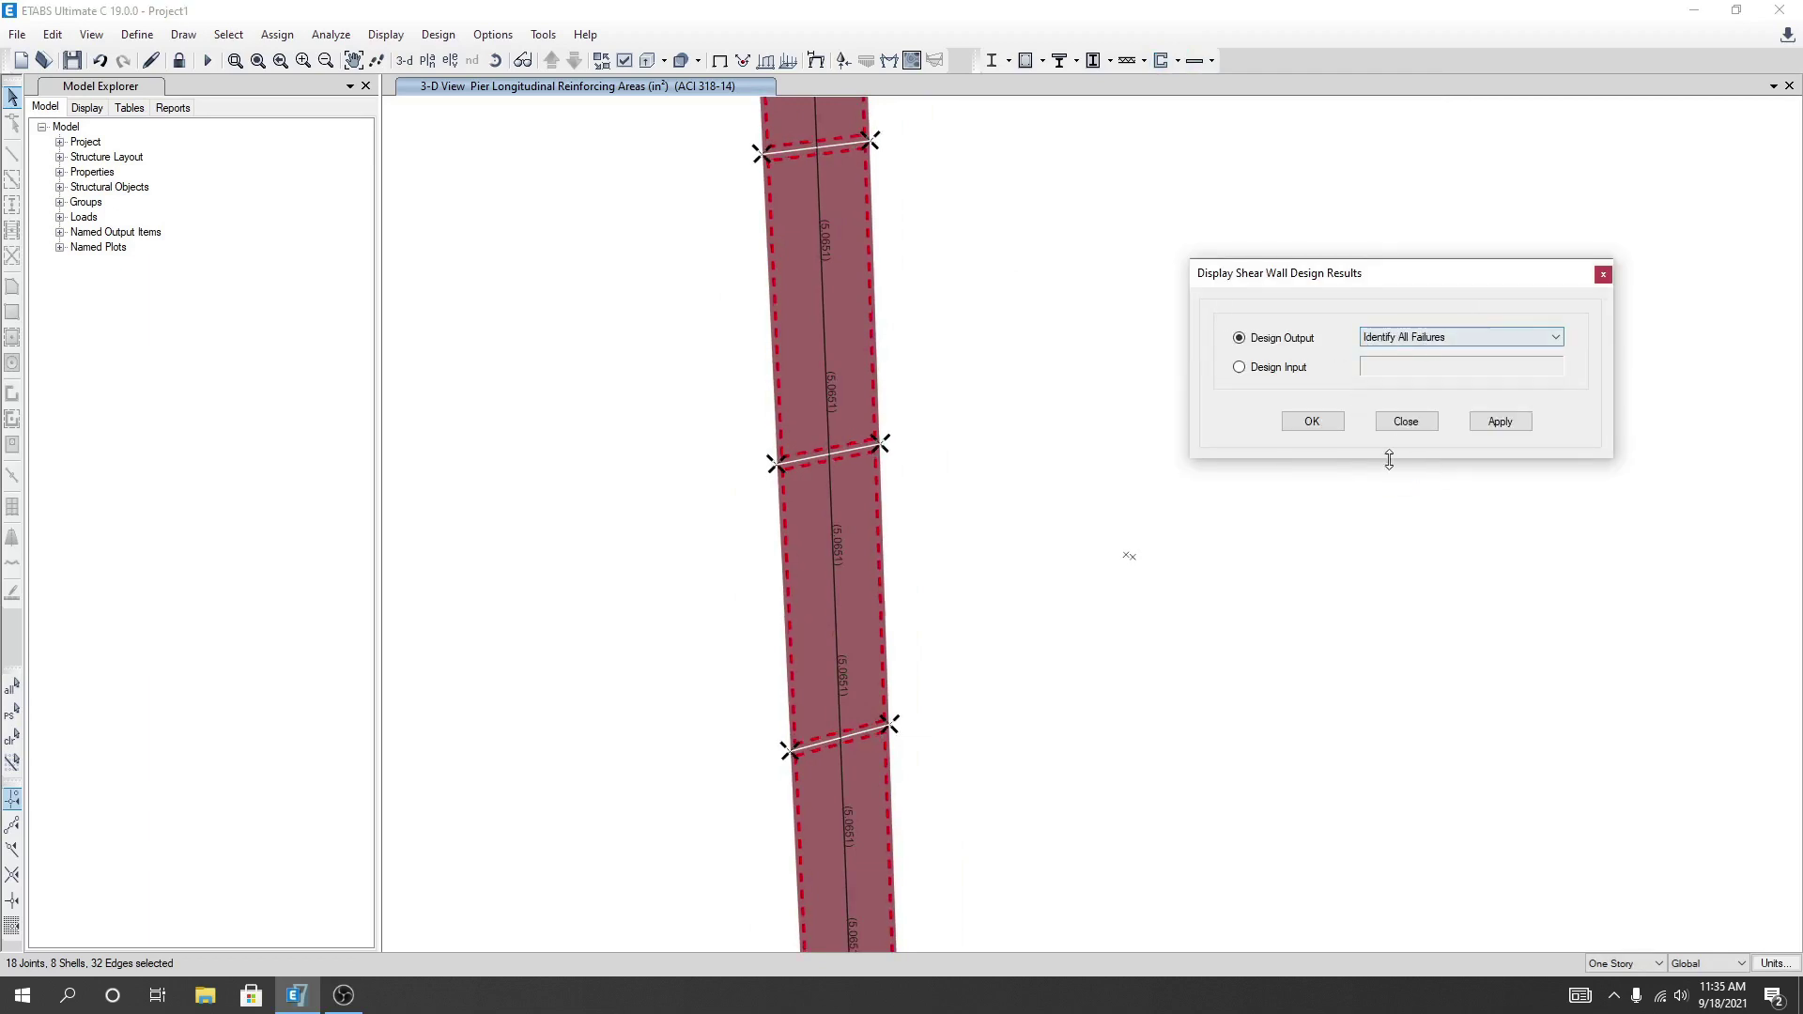
left_click(1501, 422)
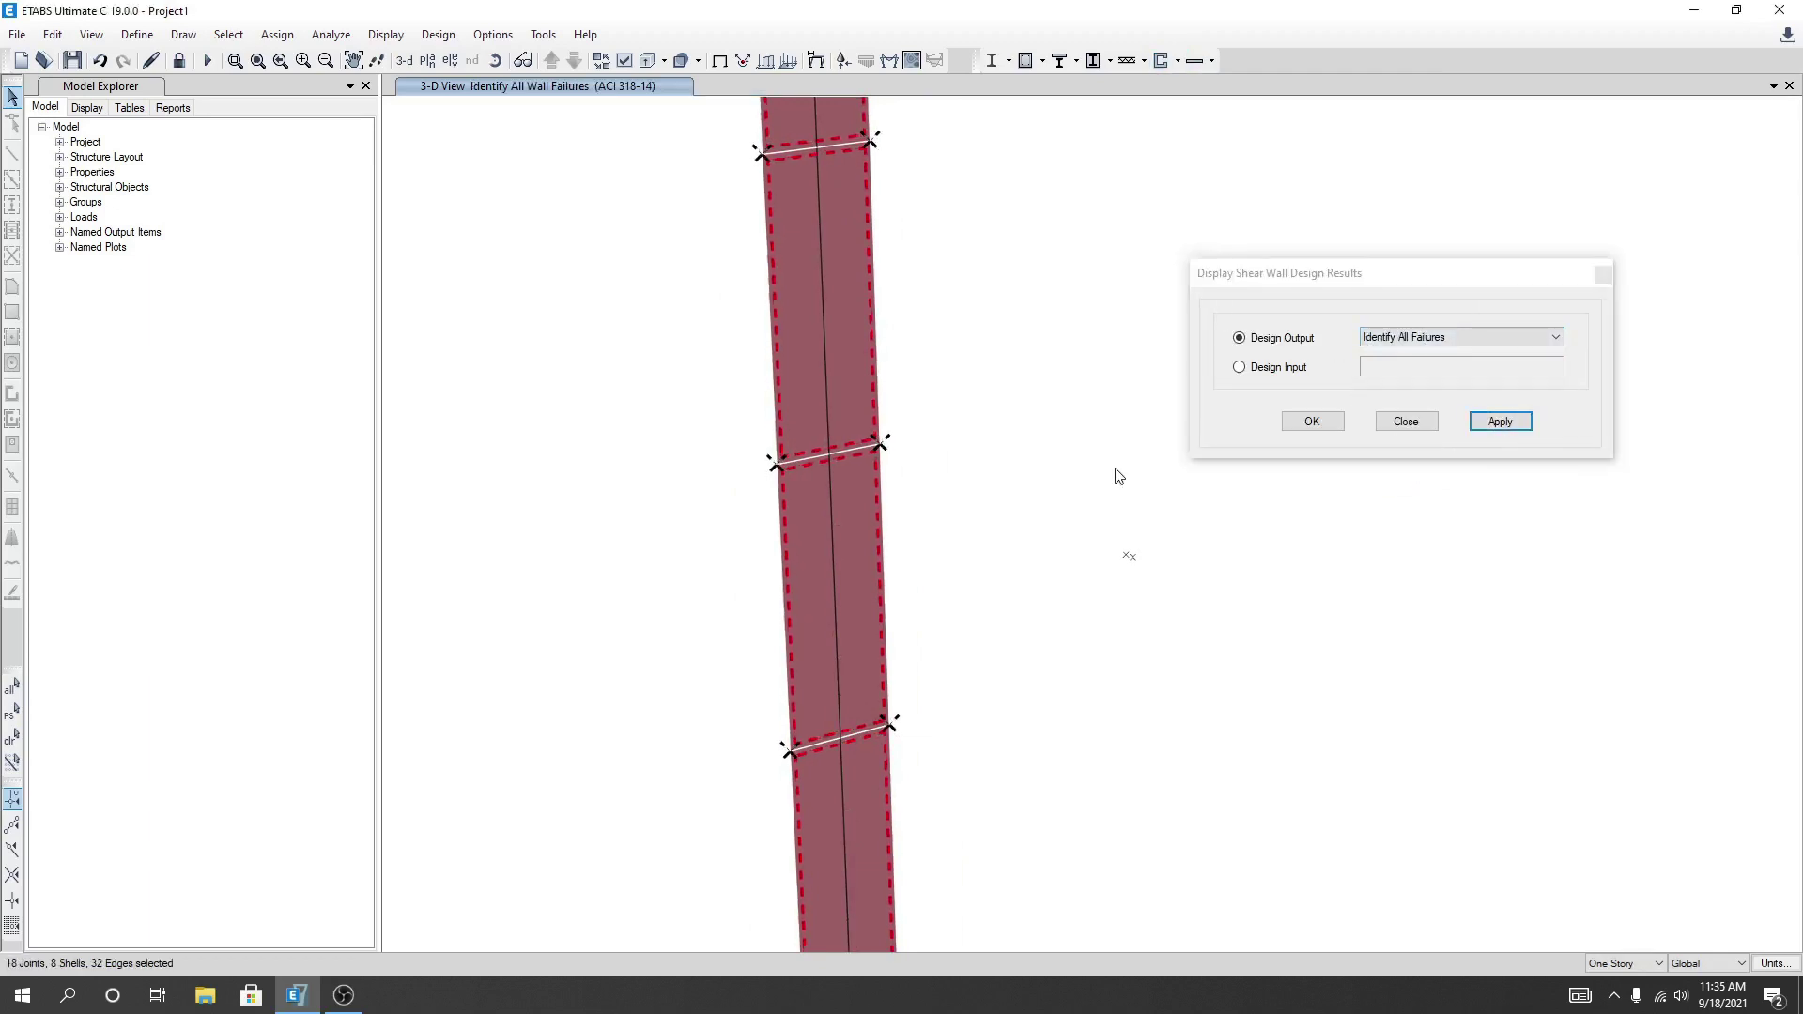
scroll(1118, 477, "down", 5)
middle_click_drag(1117, 478, 960, 484)
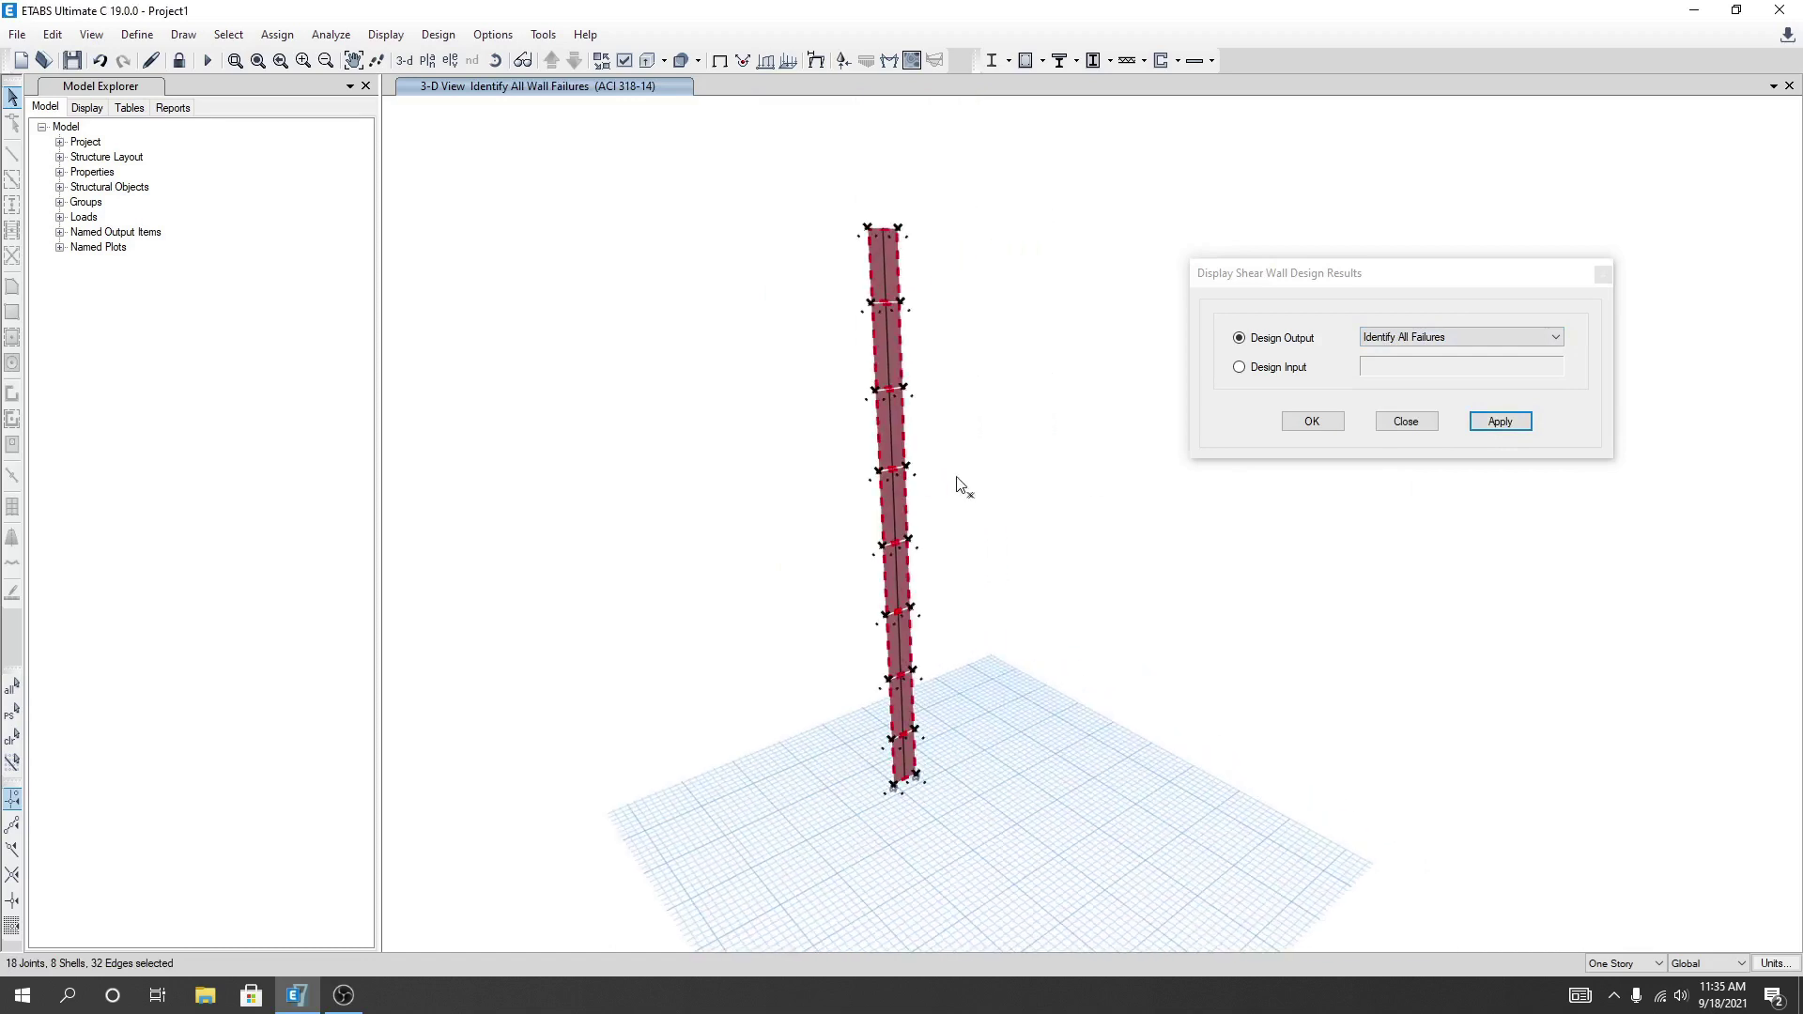
left_click(1315, 425)
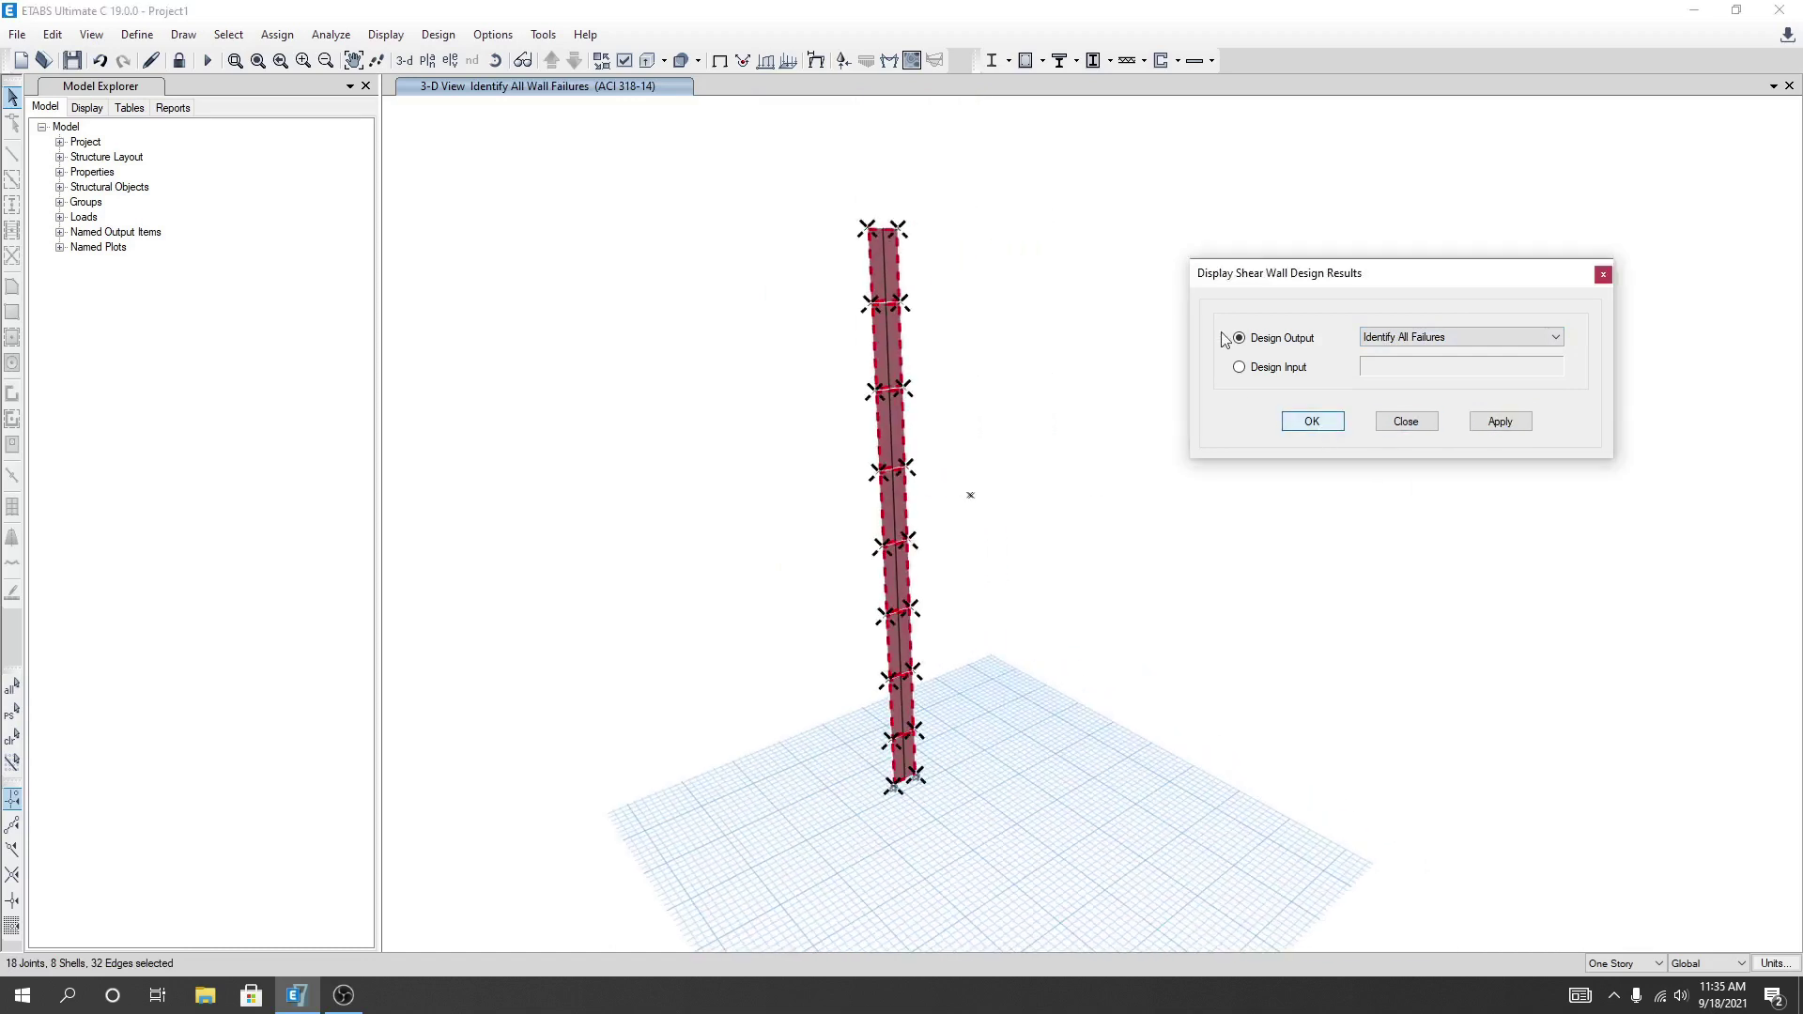
Reassign general reinforcing section Pier1 at bottom and top of the wall piers, with the reinforcement to be designed
left_click(1043, 61)
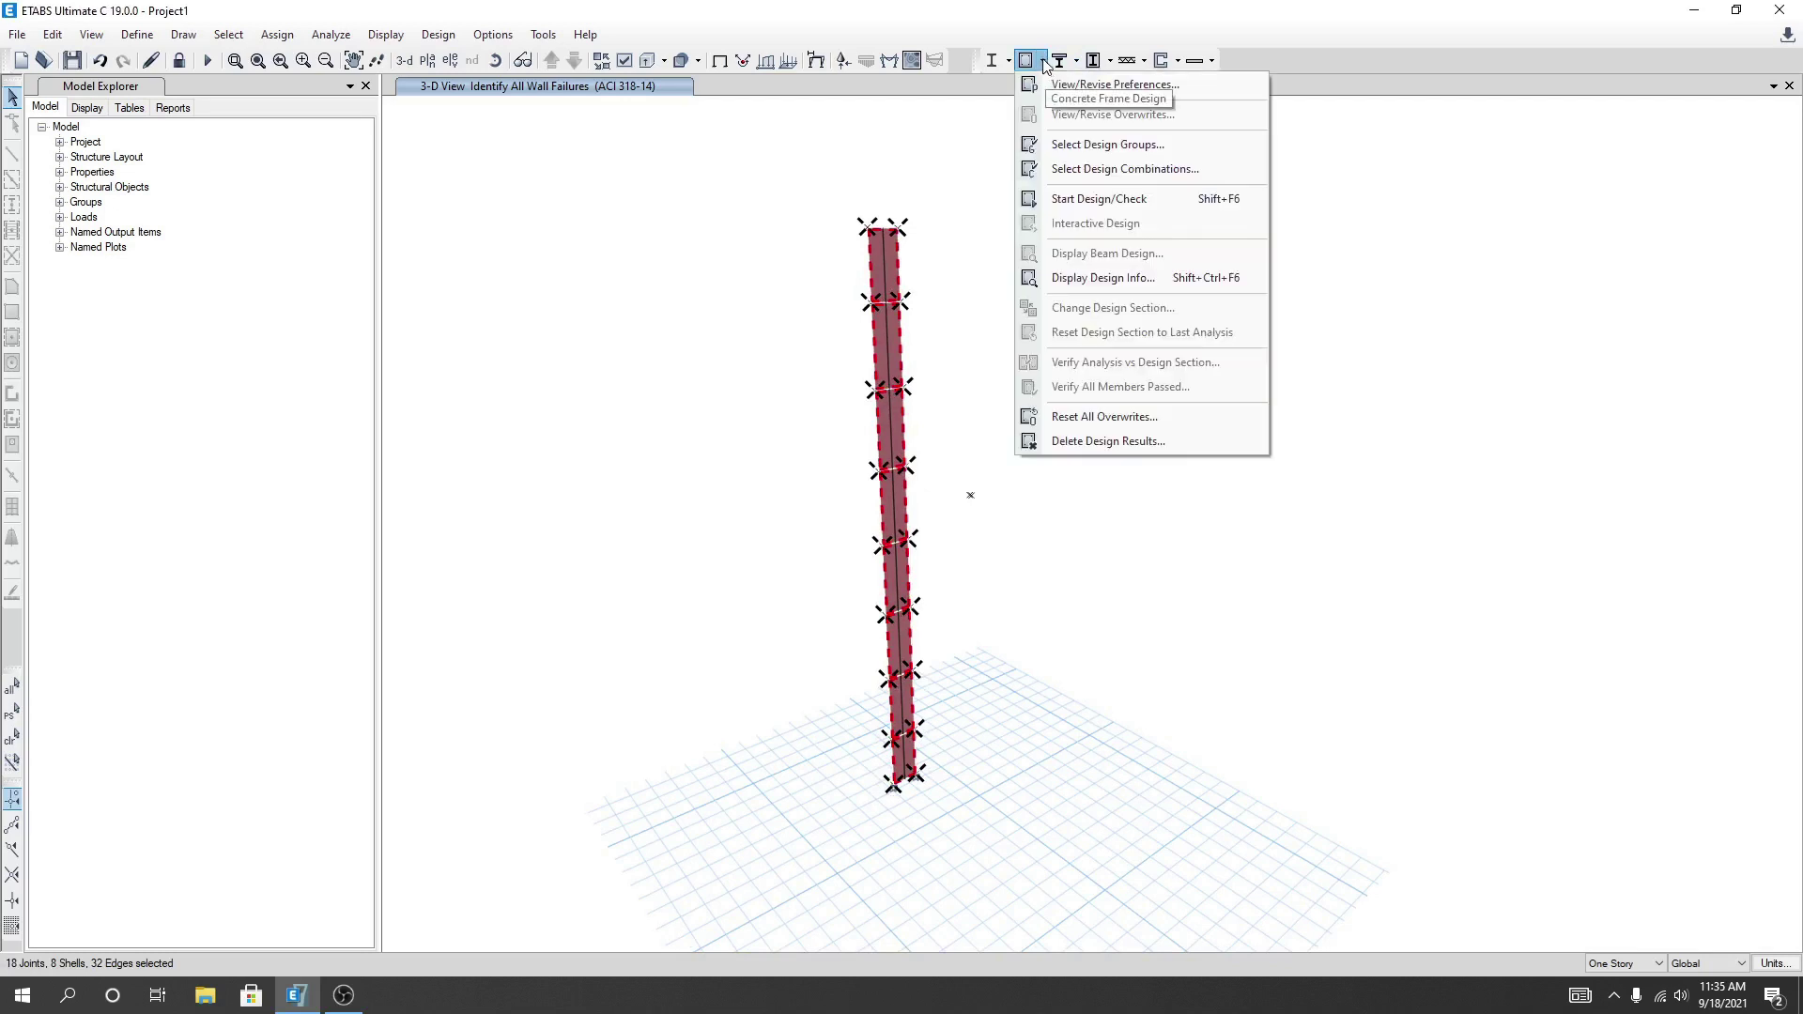
left_click(1044, 62)
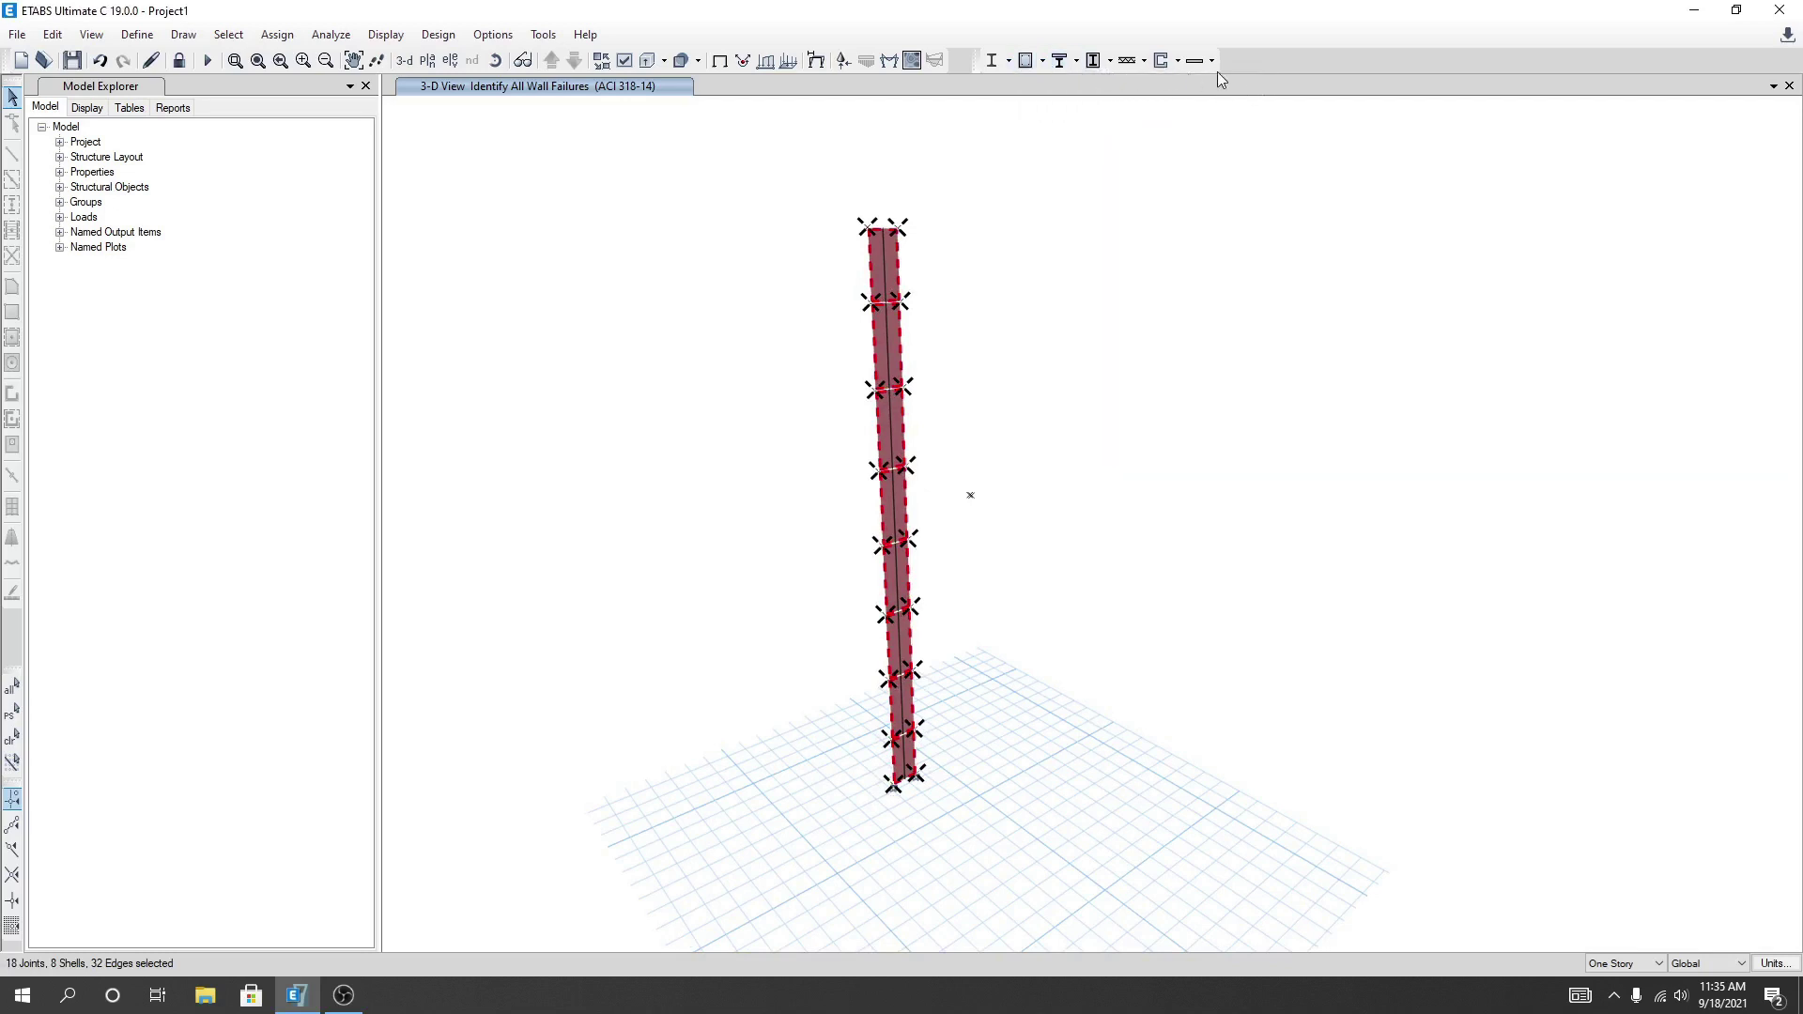
left_click(1180, 62)
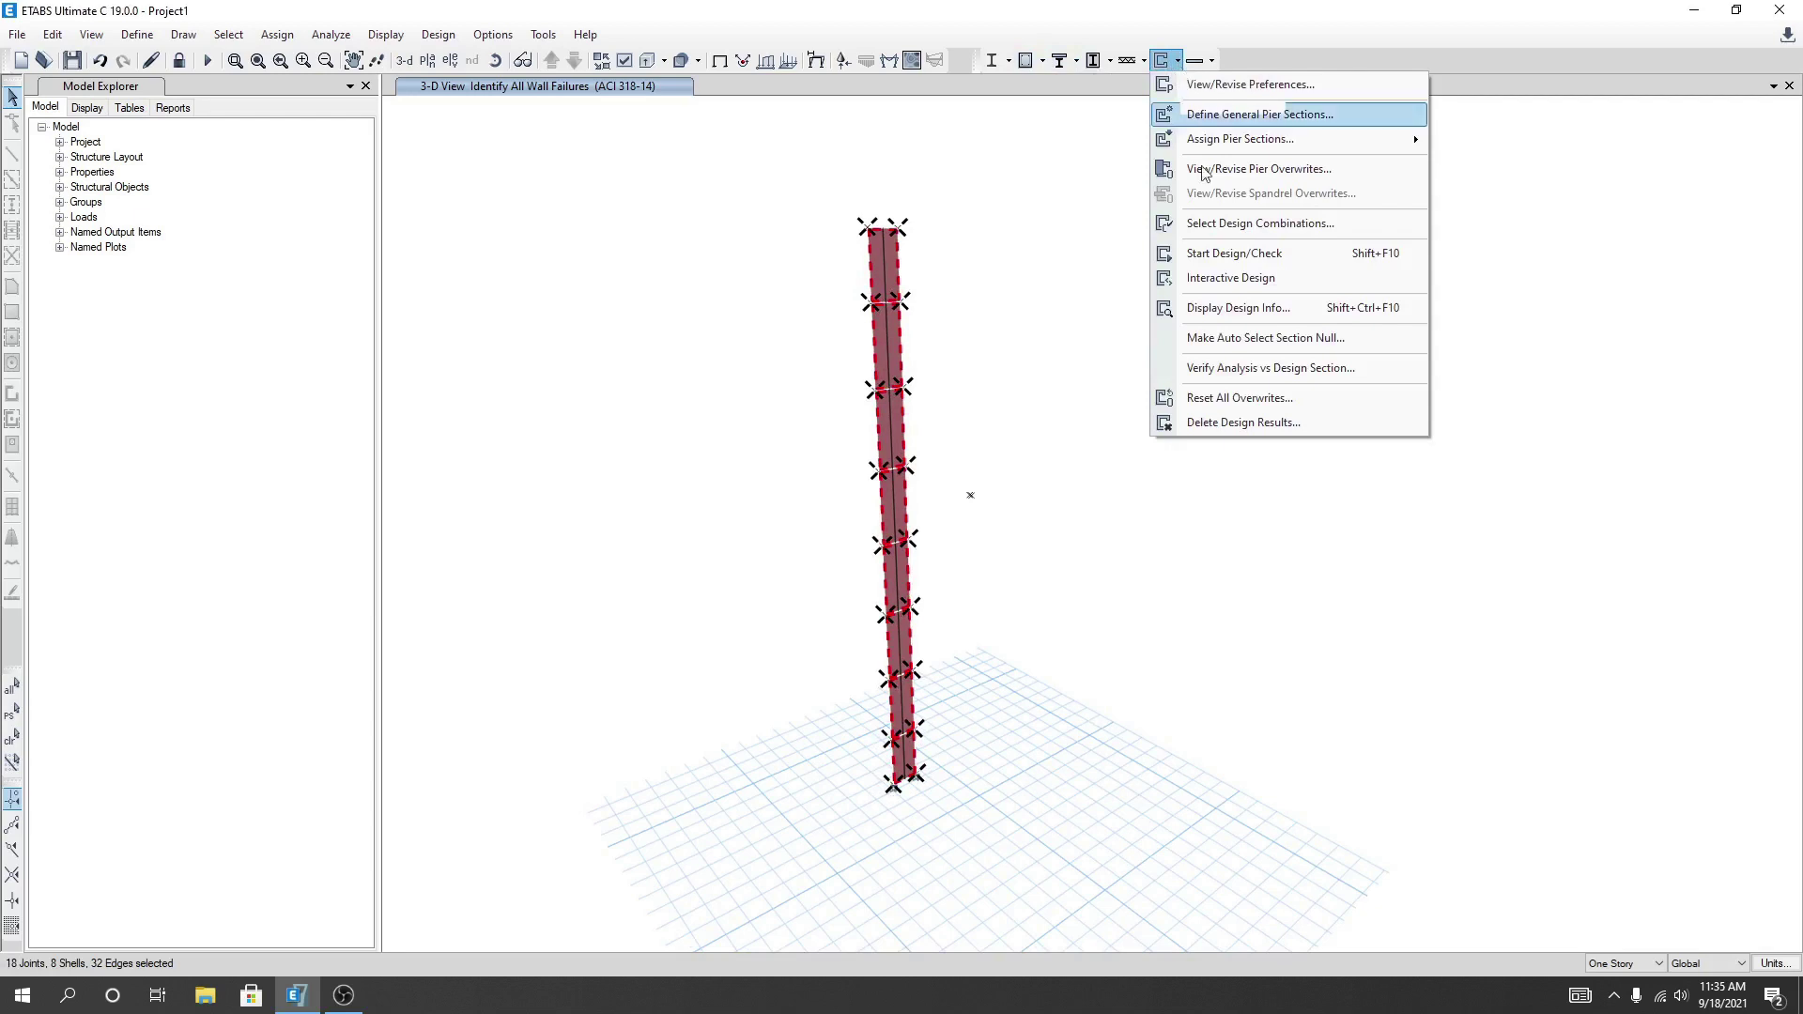
mouse_move(1238, 142)
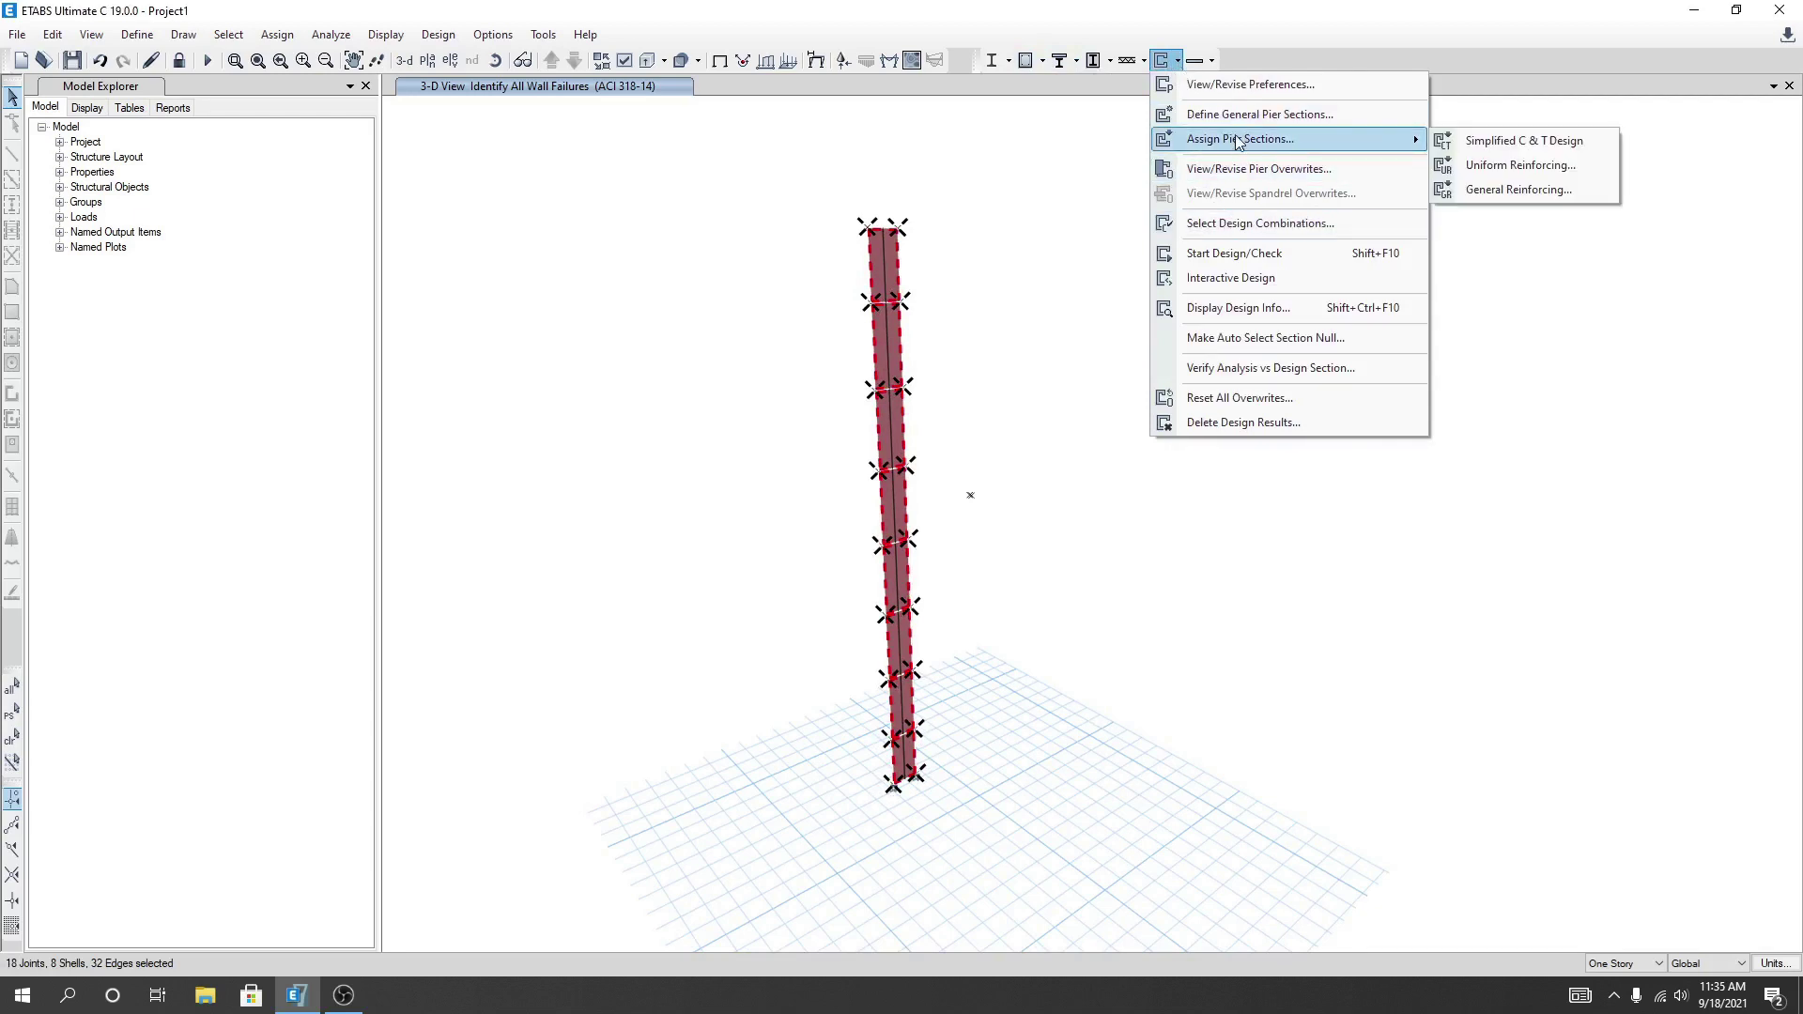
left_click(1500, 191)
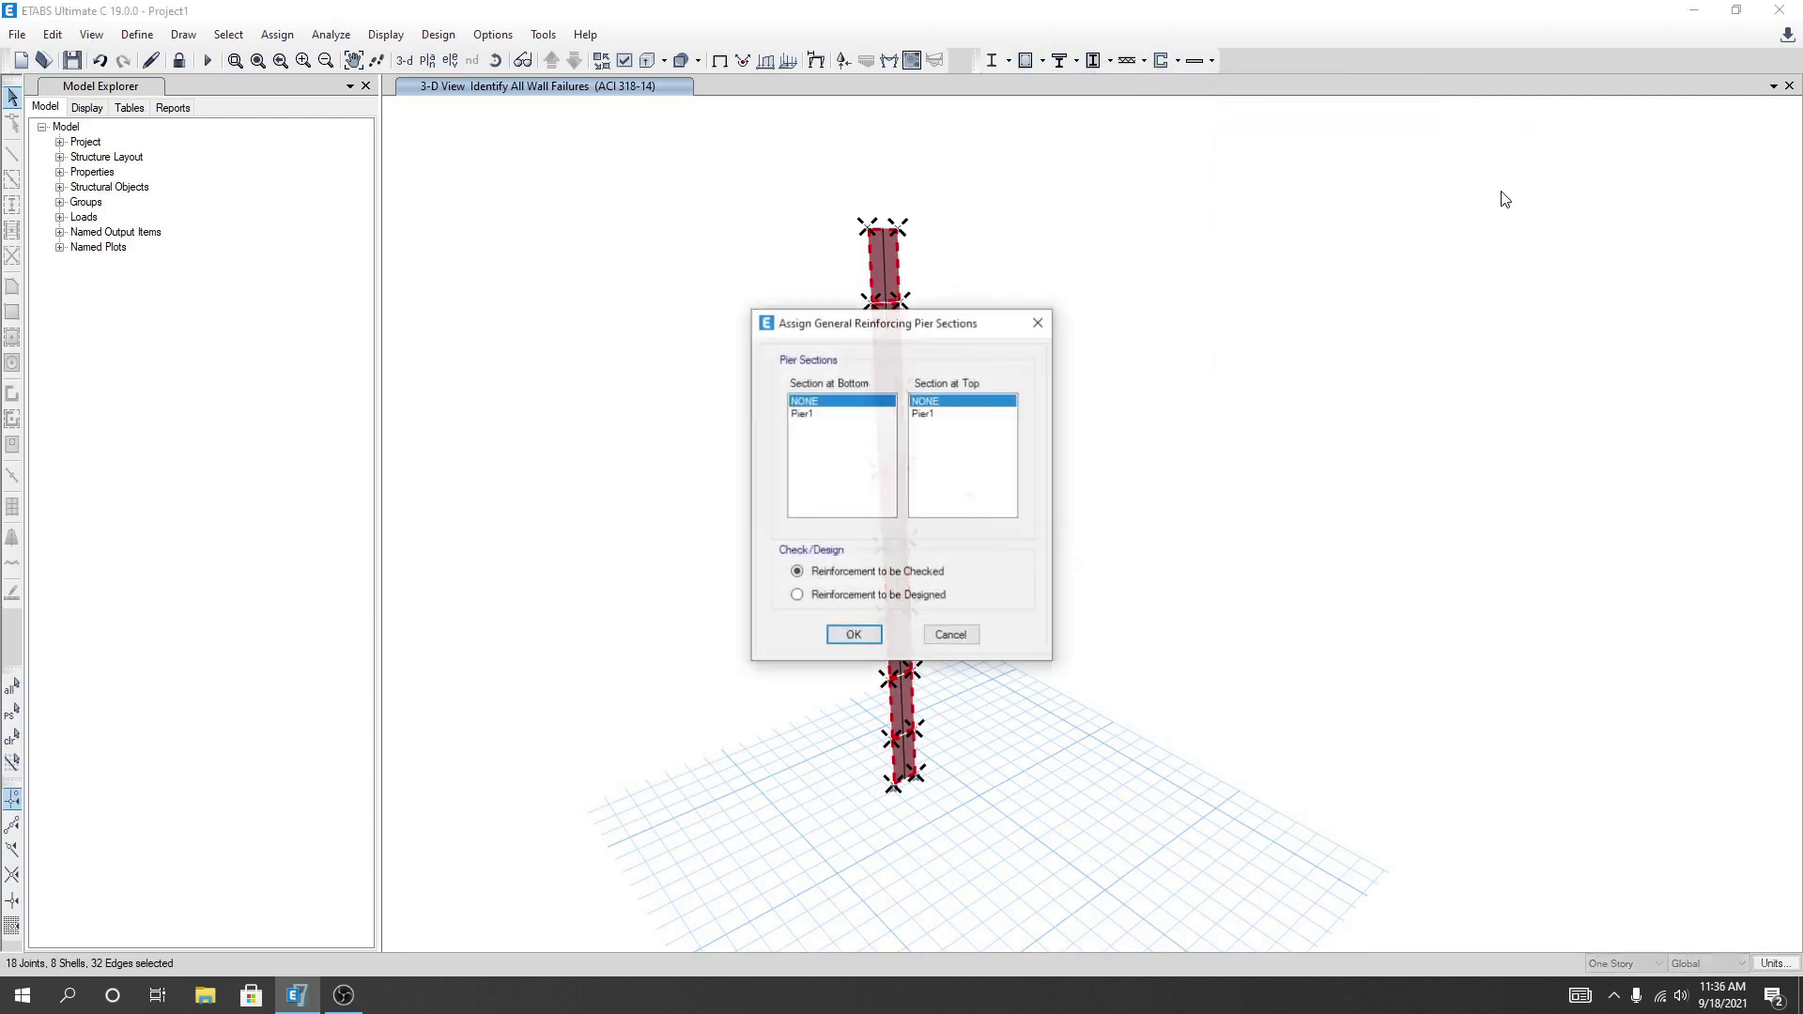
left_click(841, 414)
left_click(931, 415)
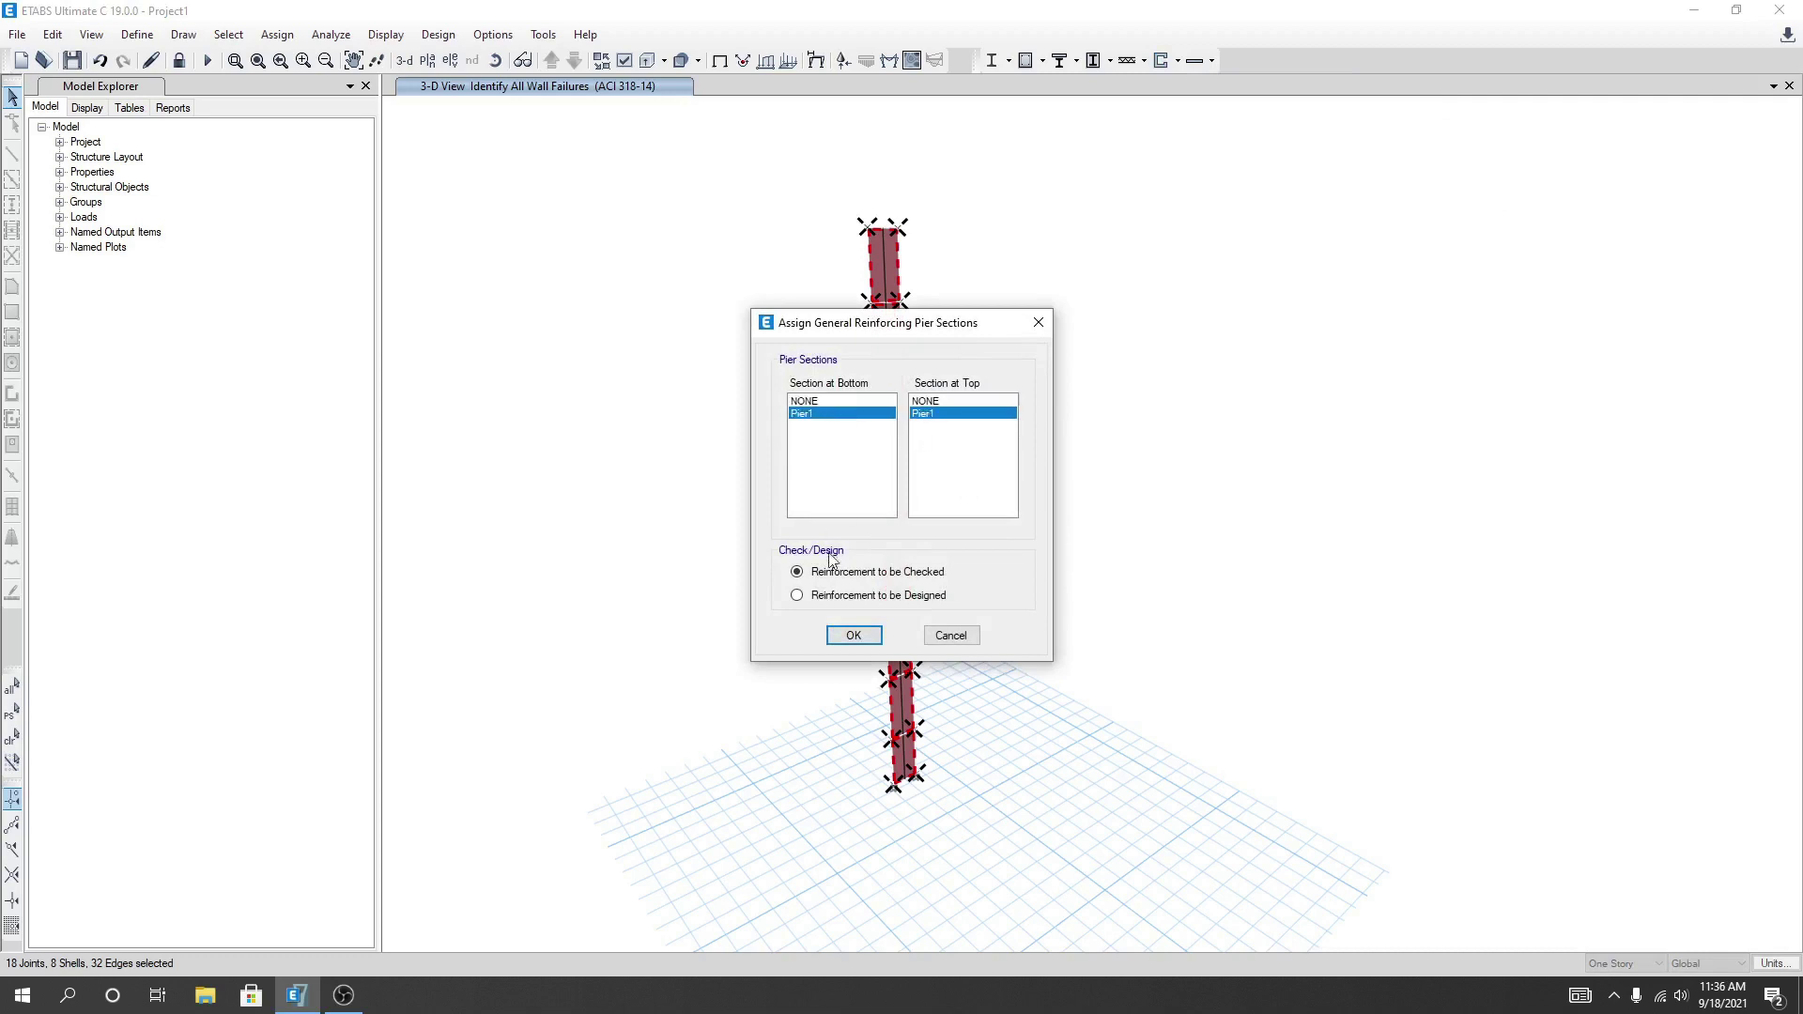
left_click(834, 596)
left_click(855, 638)
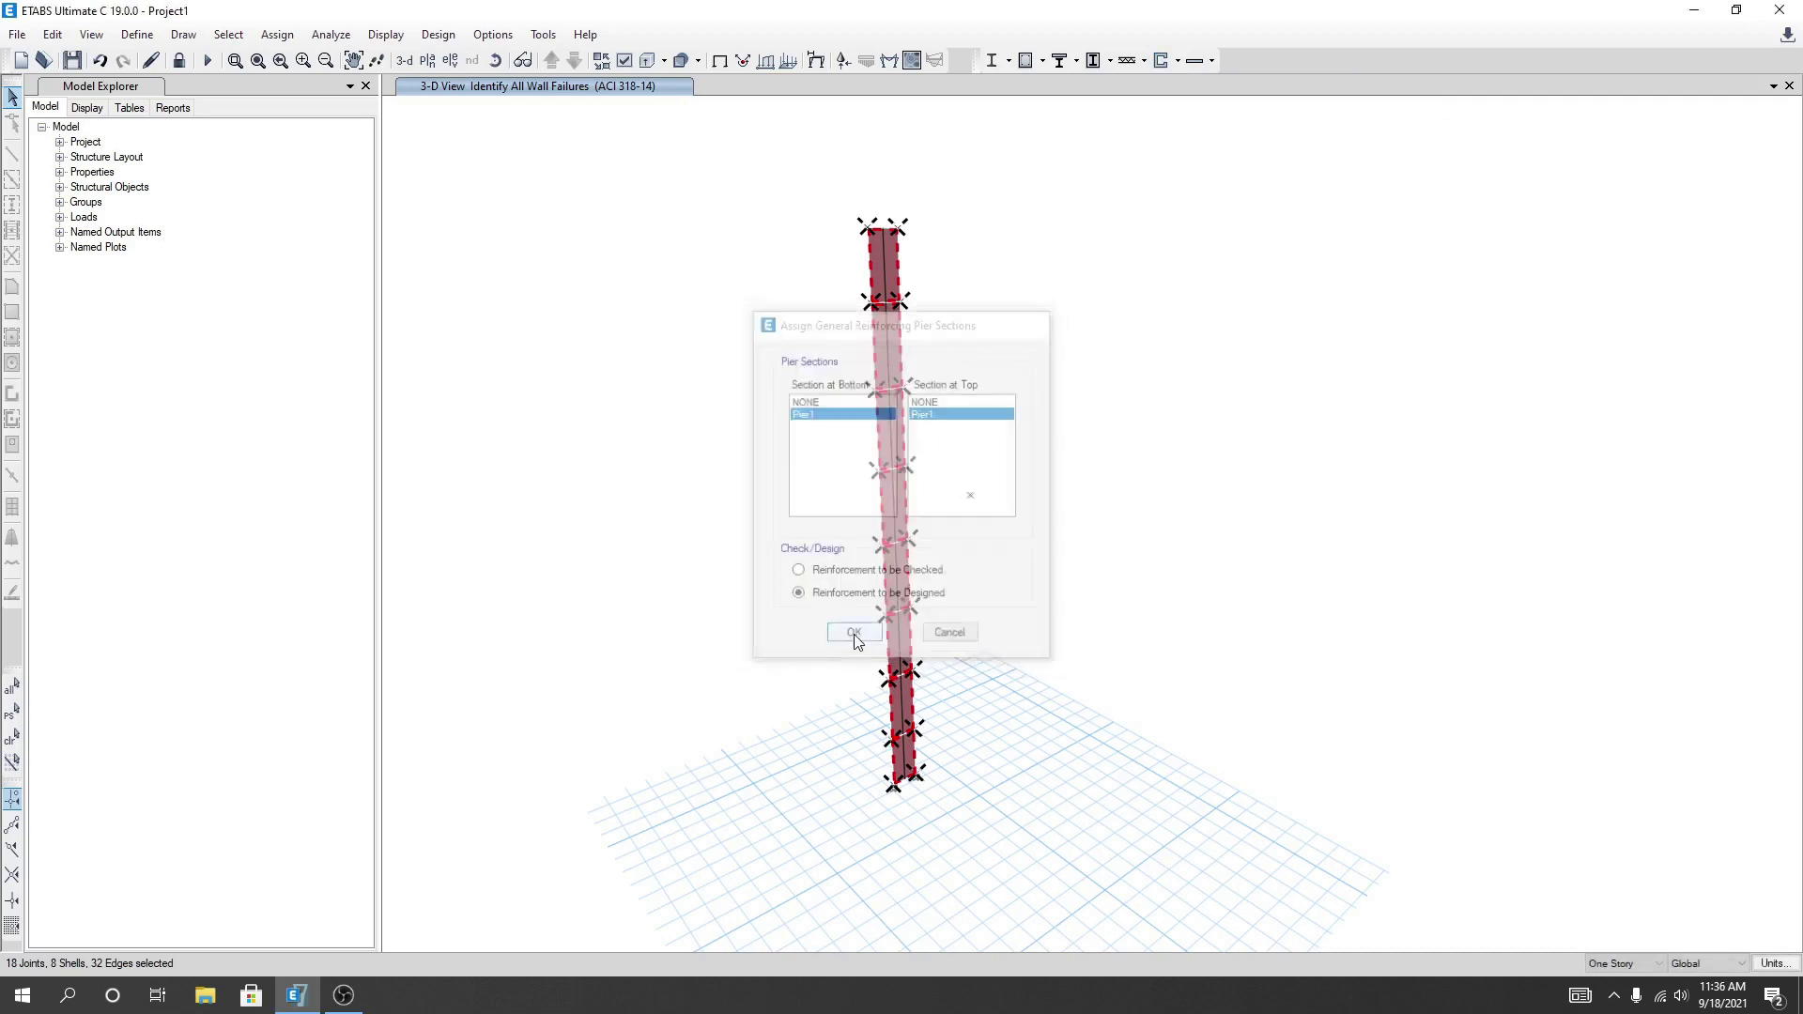
Review the wall pier design overwrites for the assigned sections and the check/design reinforcing setting
left_click(1177, 63)
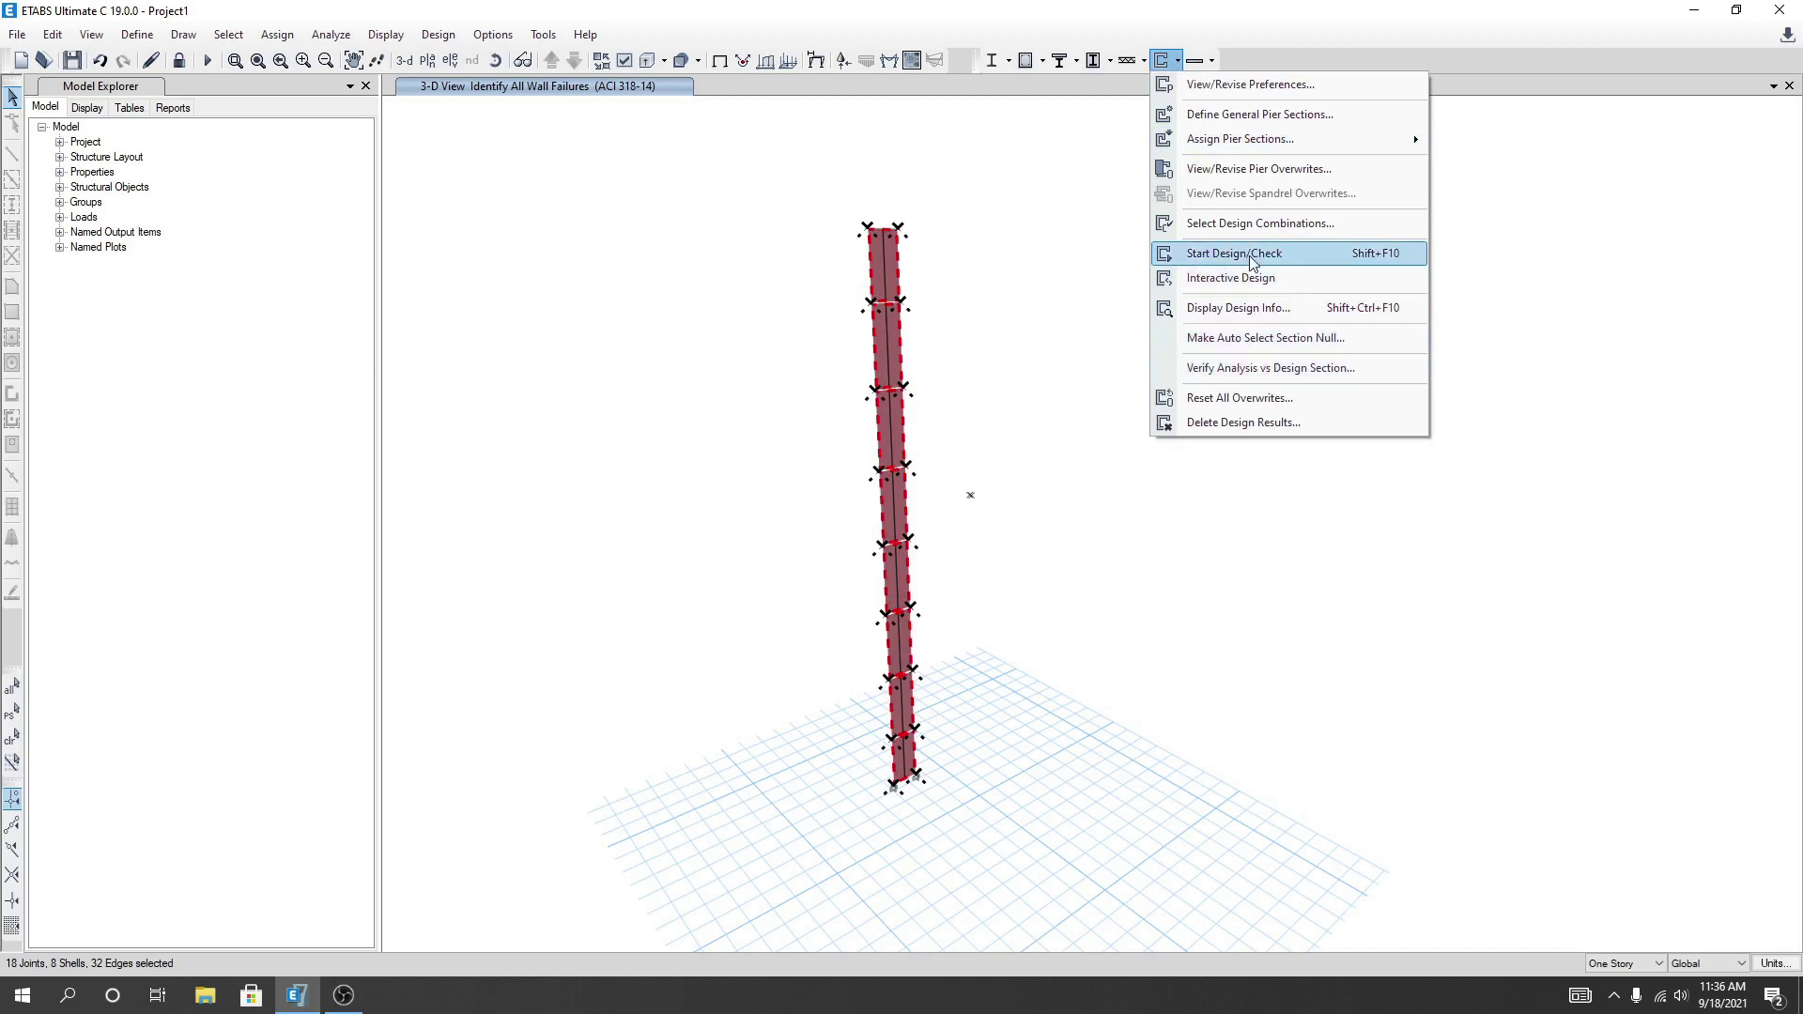
left_click(1238, 171)
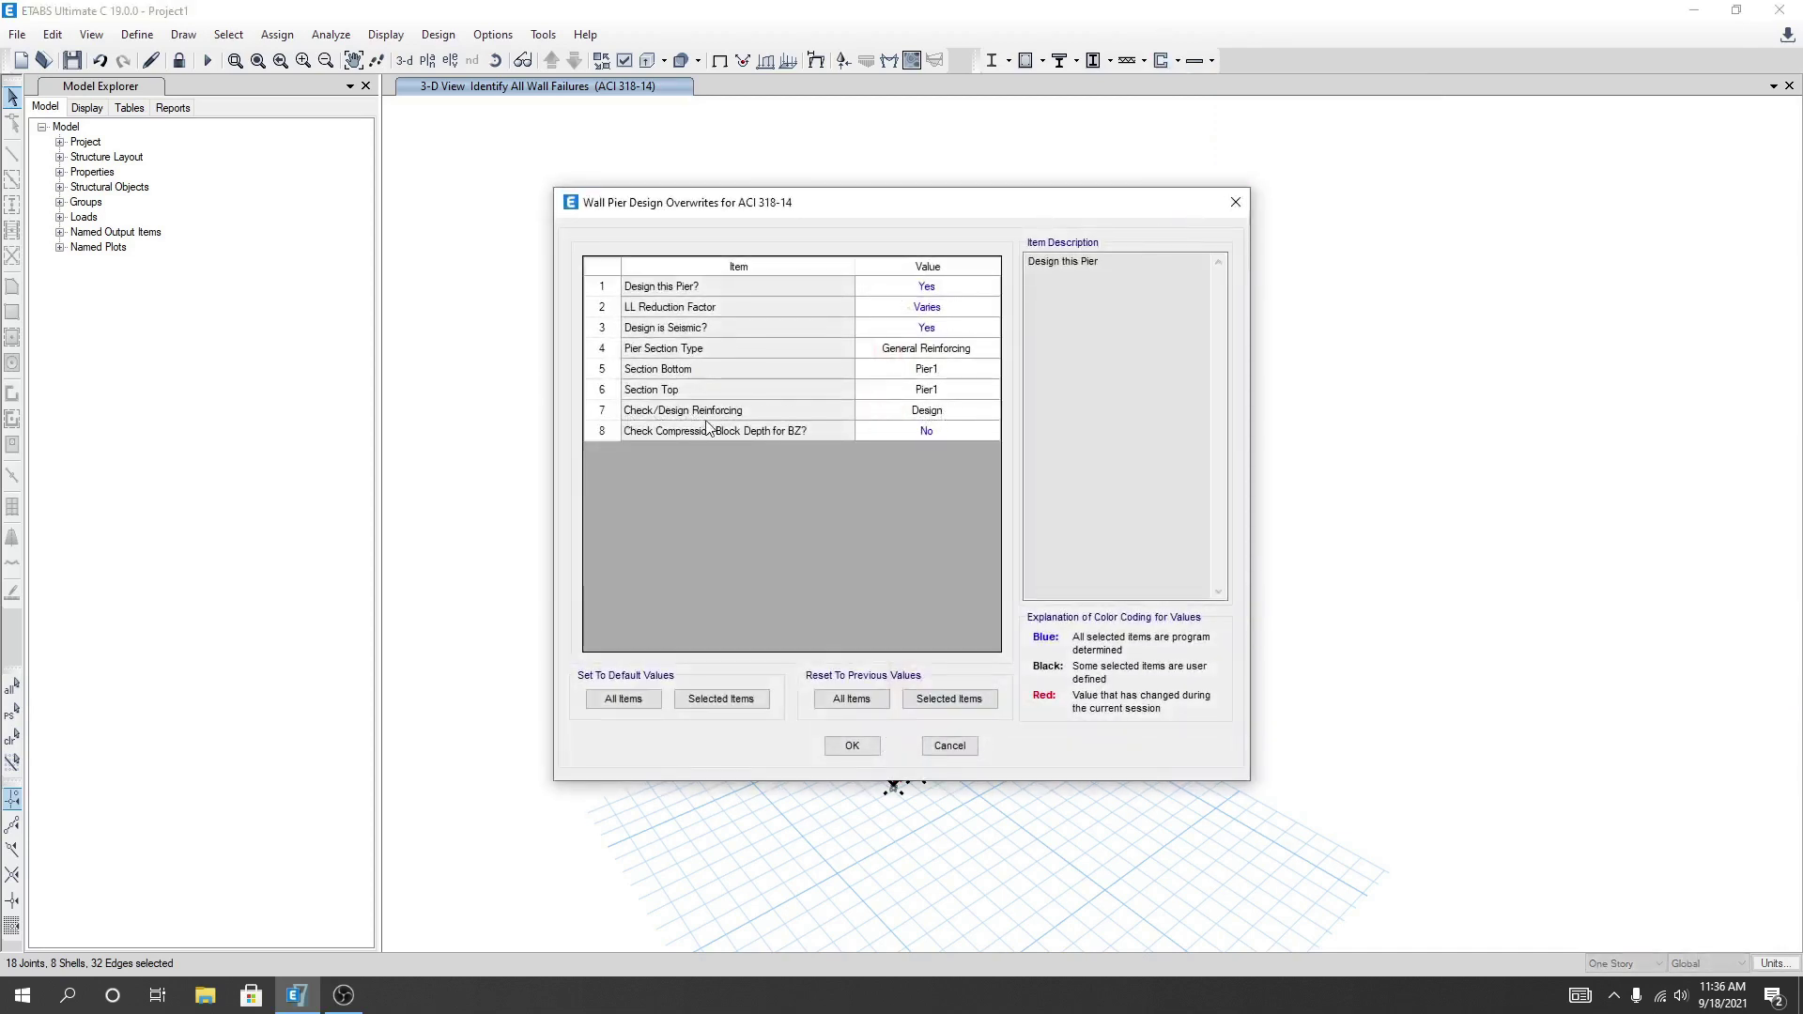
left_click(852, 746)
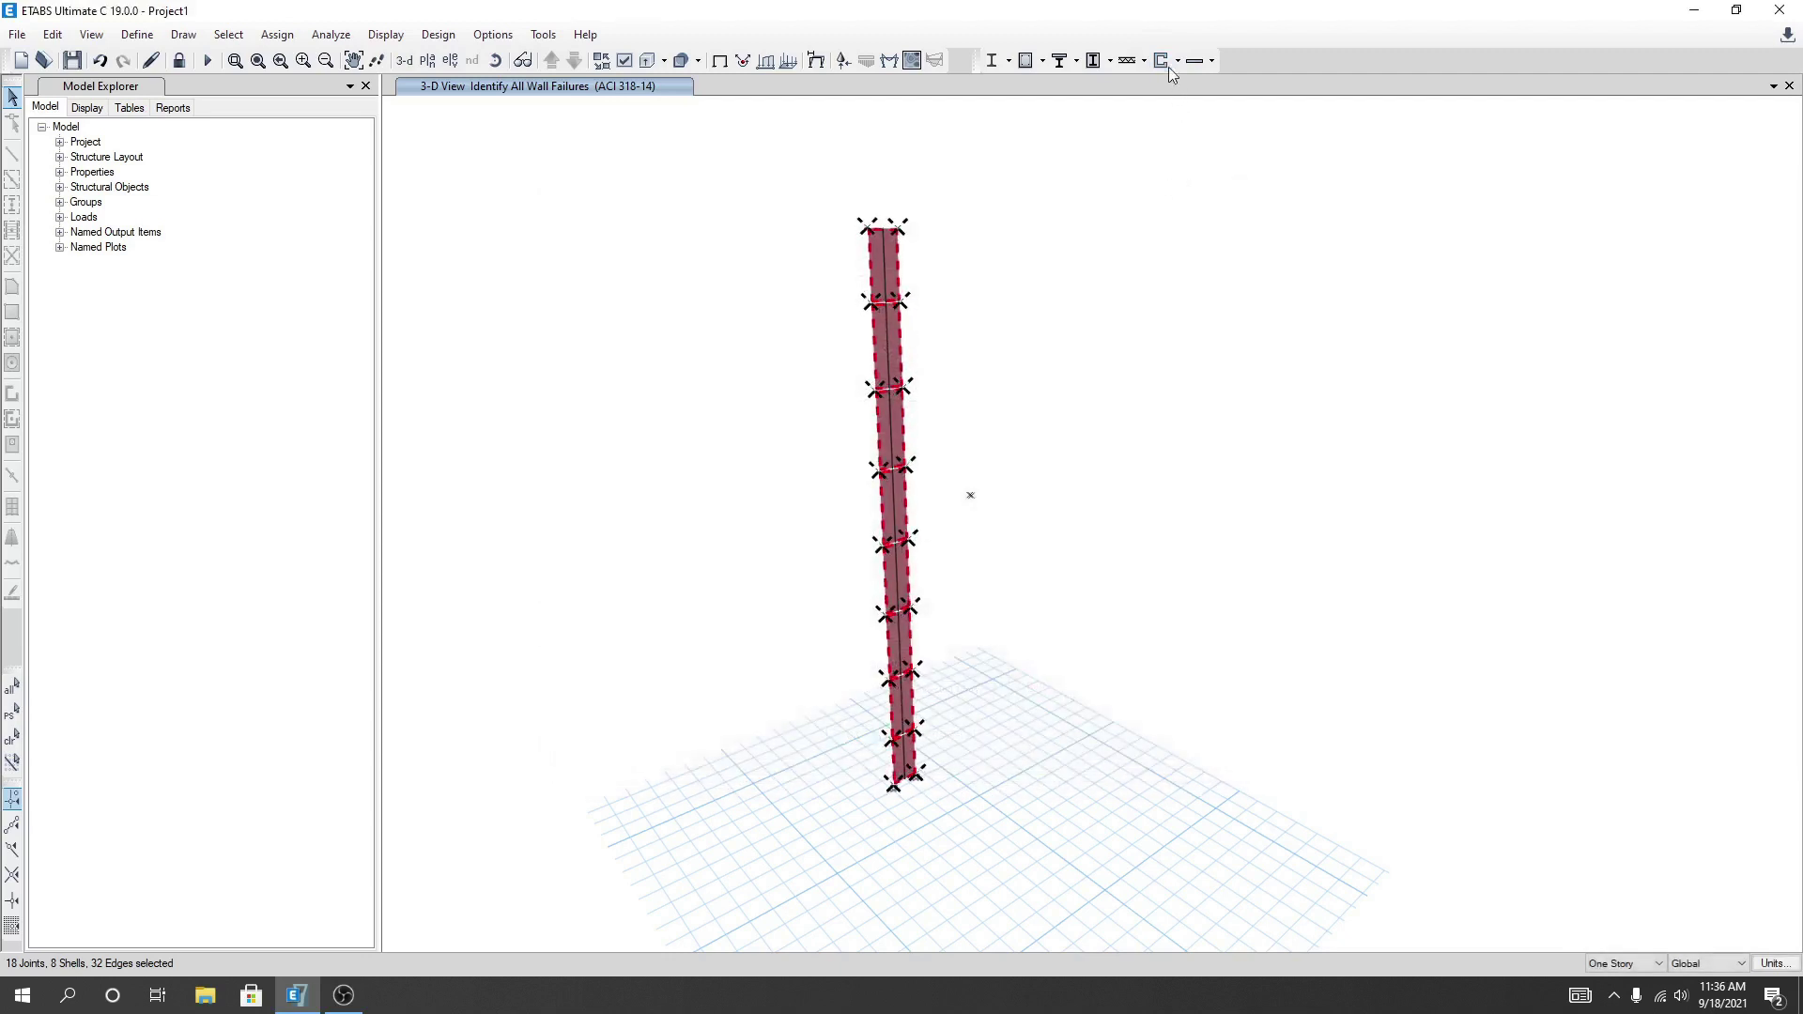
Run the shear wall design again and inspect the required longitudinal reinforcing areas along the piers
left_click(1178, 61)
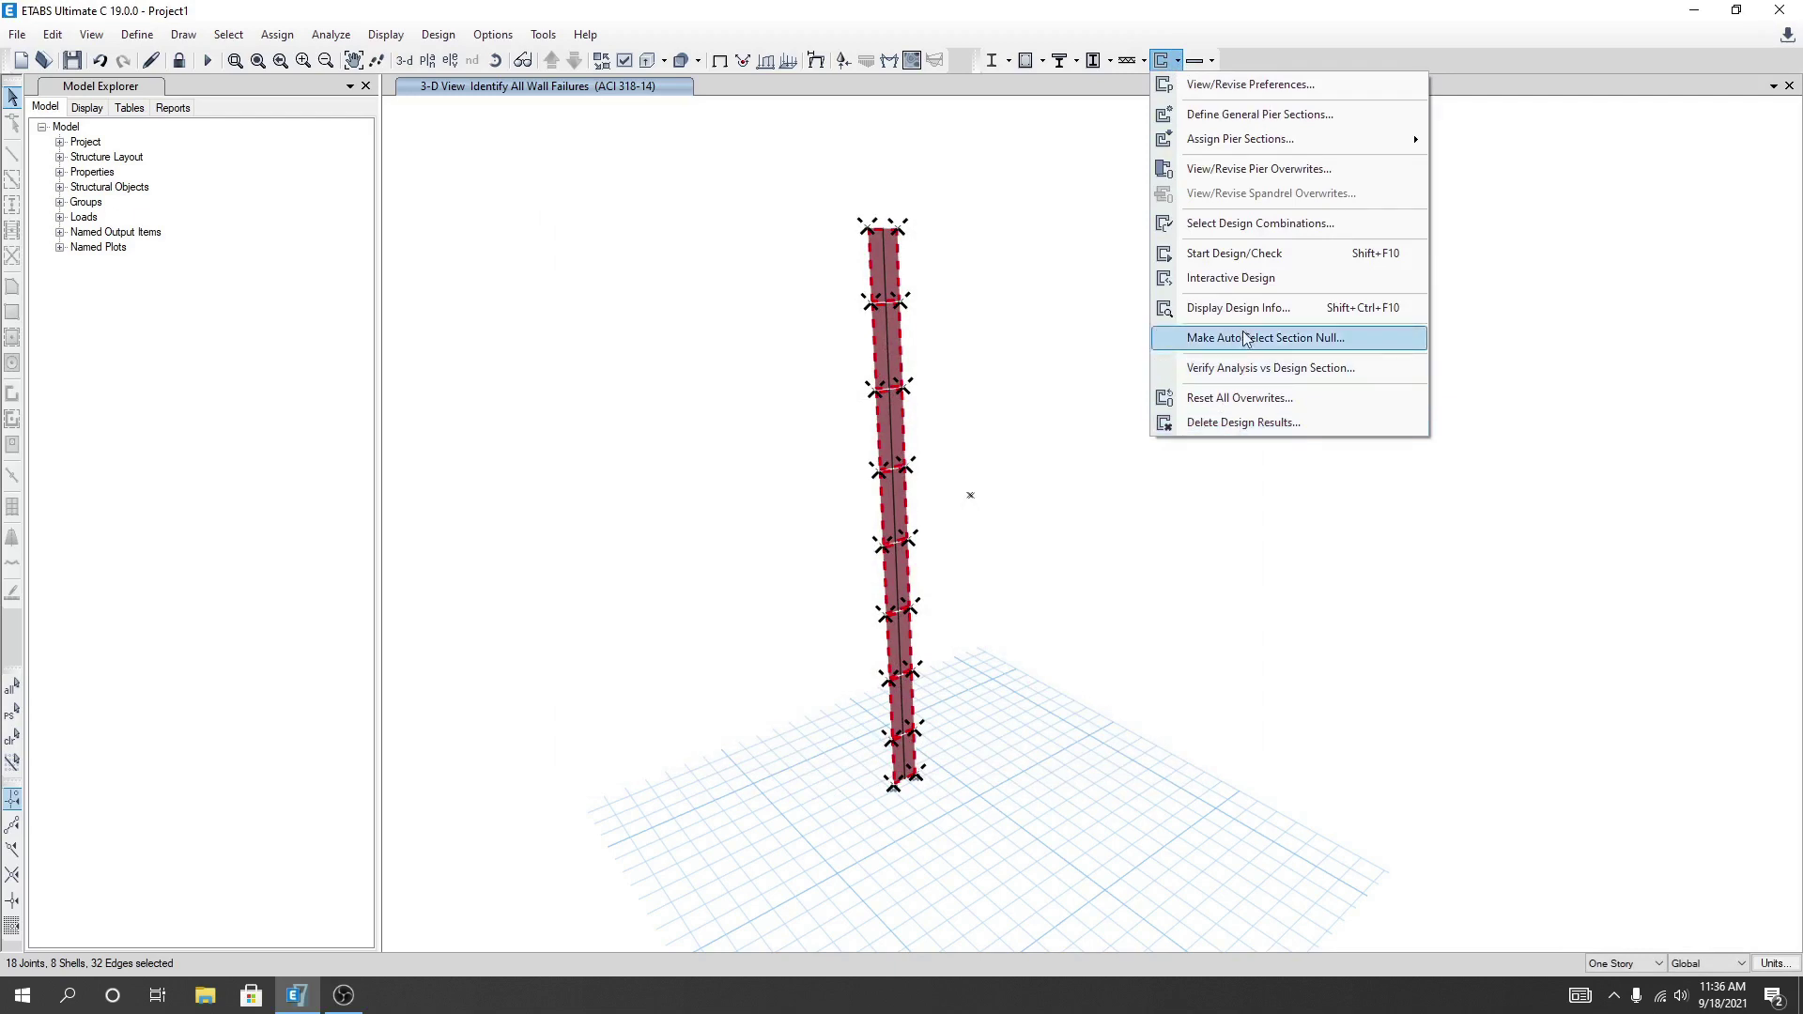
left_click(1246, 255)
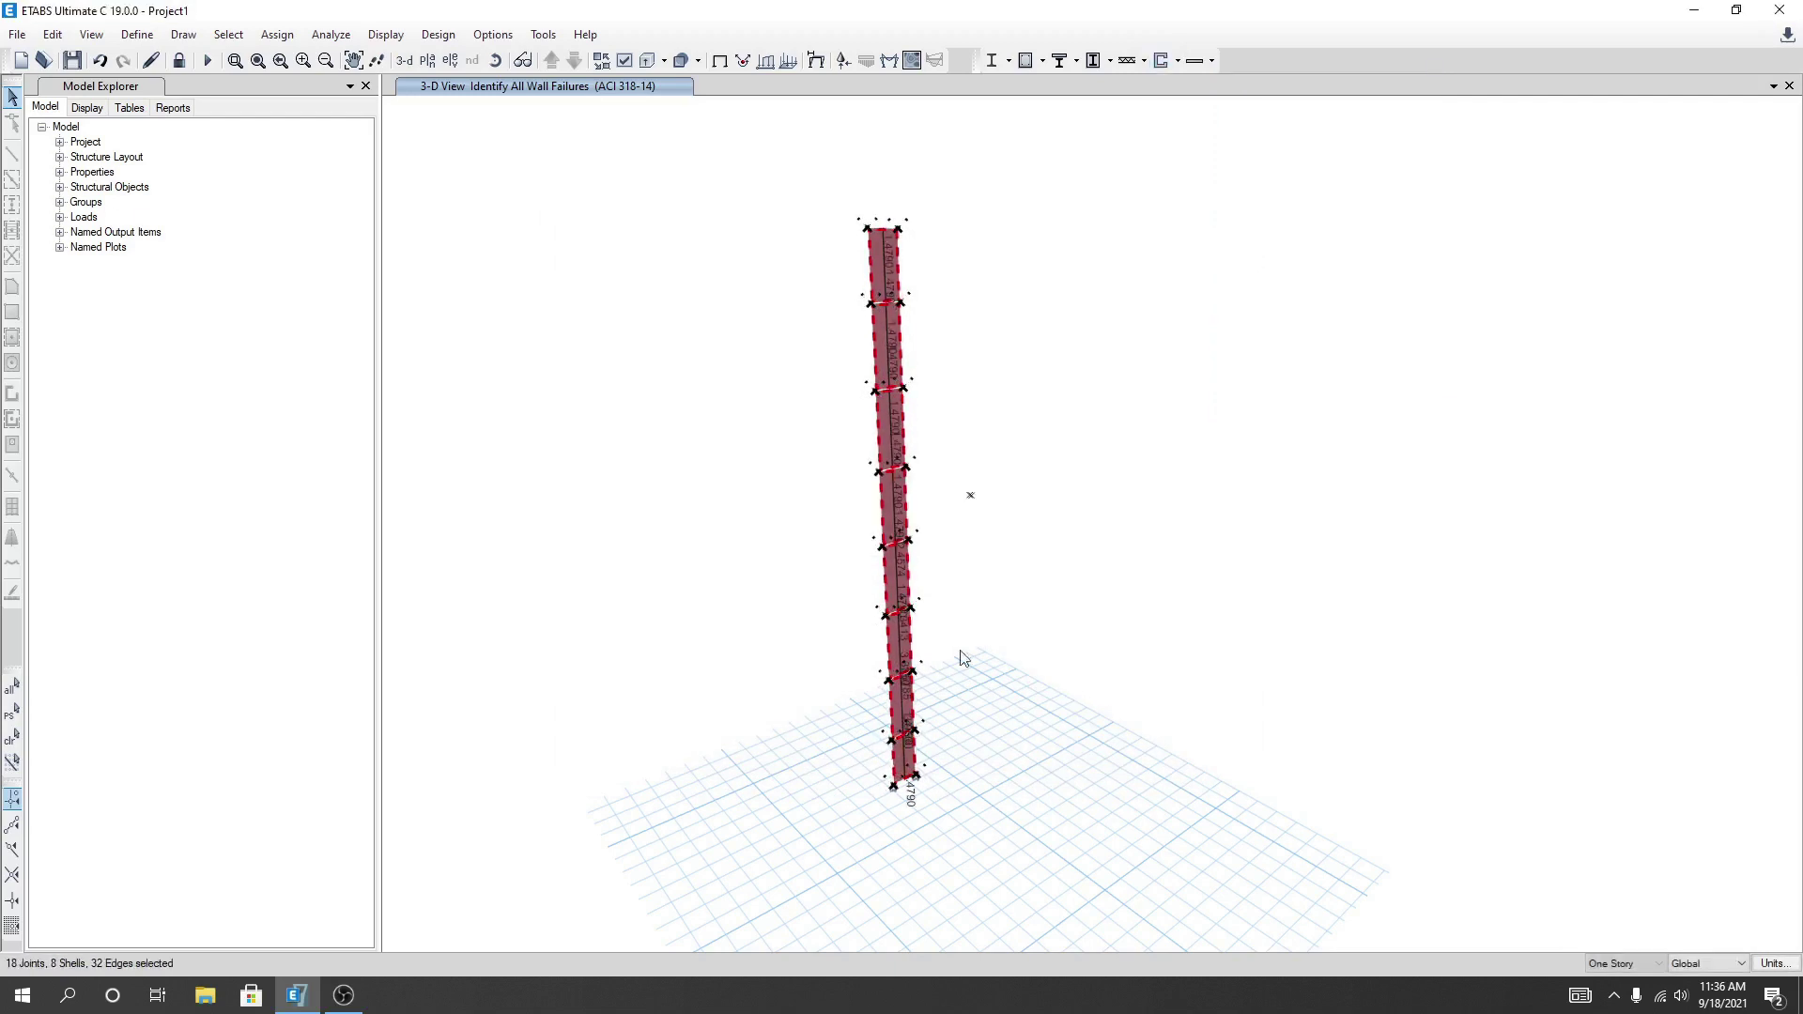
scroll(870, 697, "up", 5)
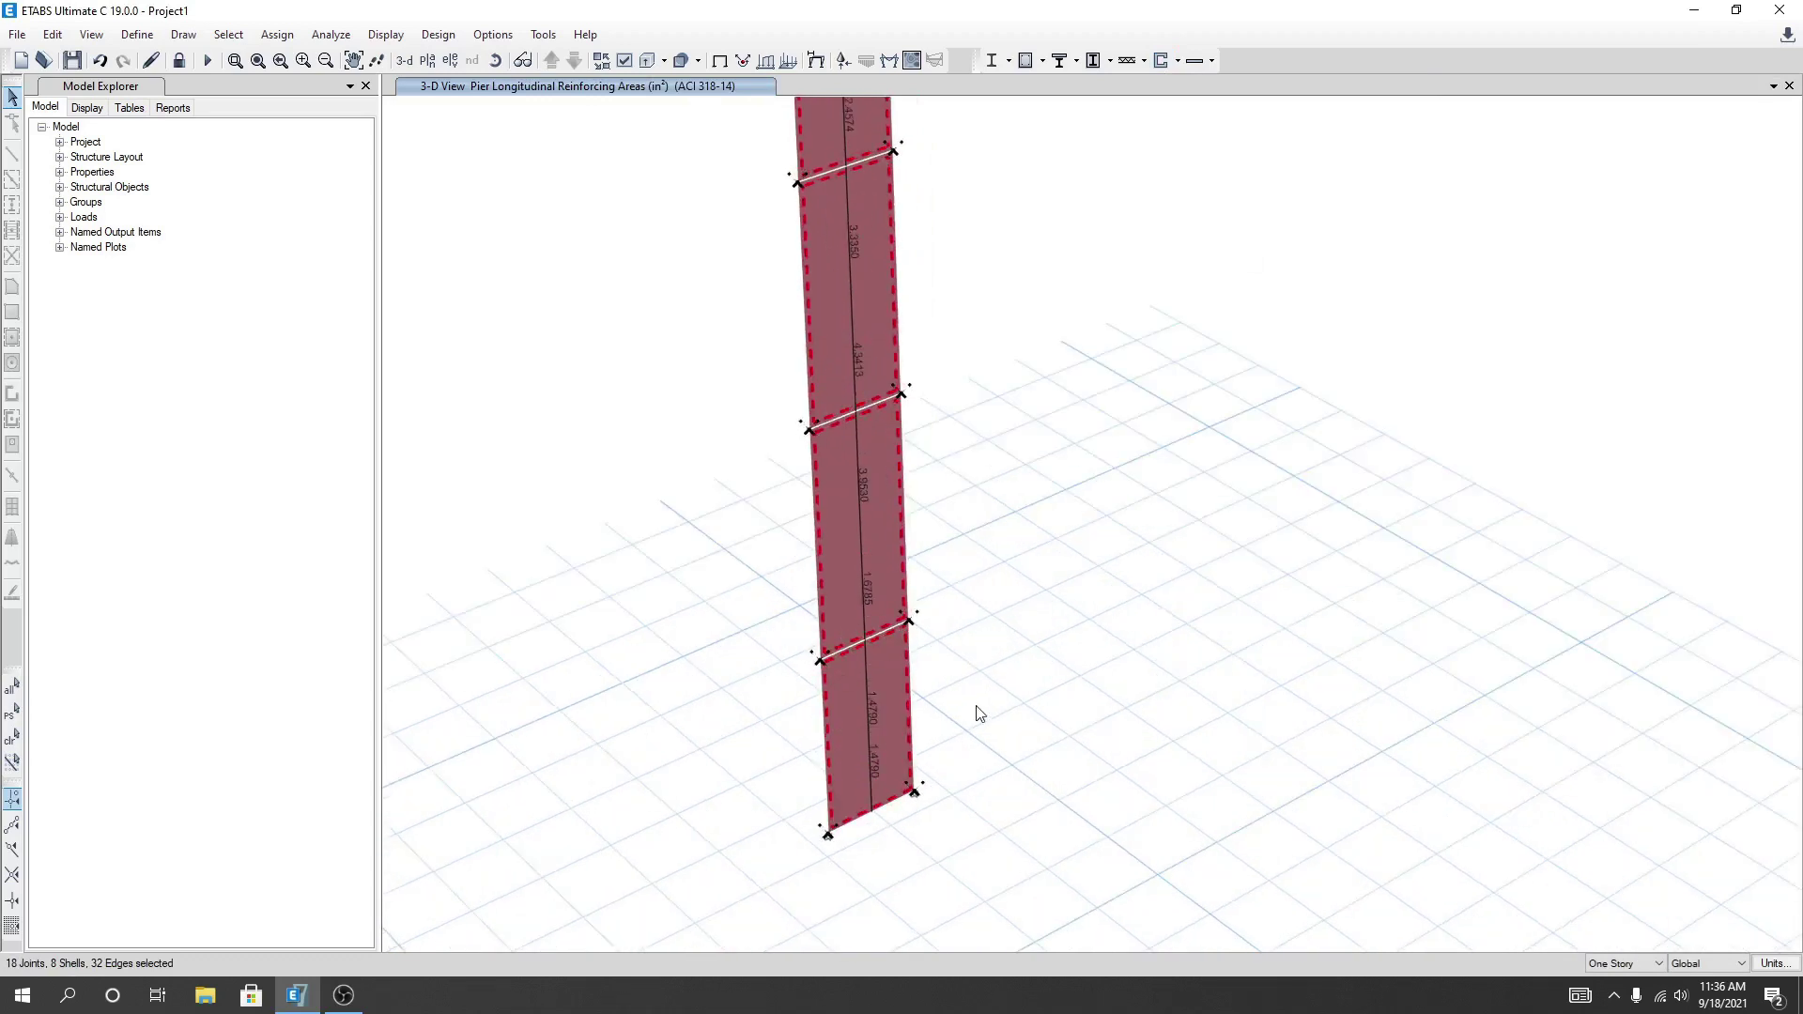
scroll(979, 714, "up", 2)
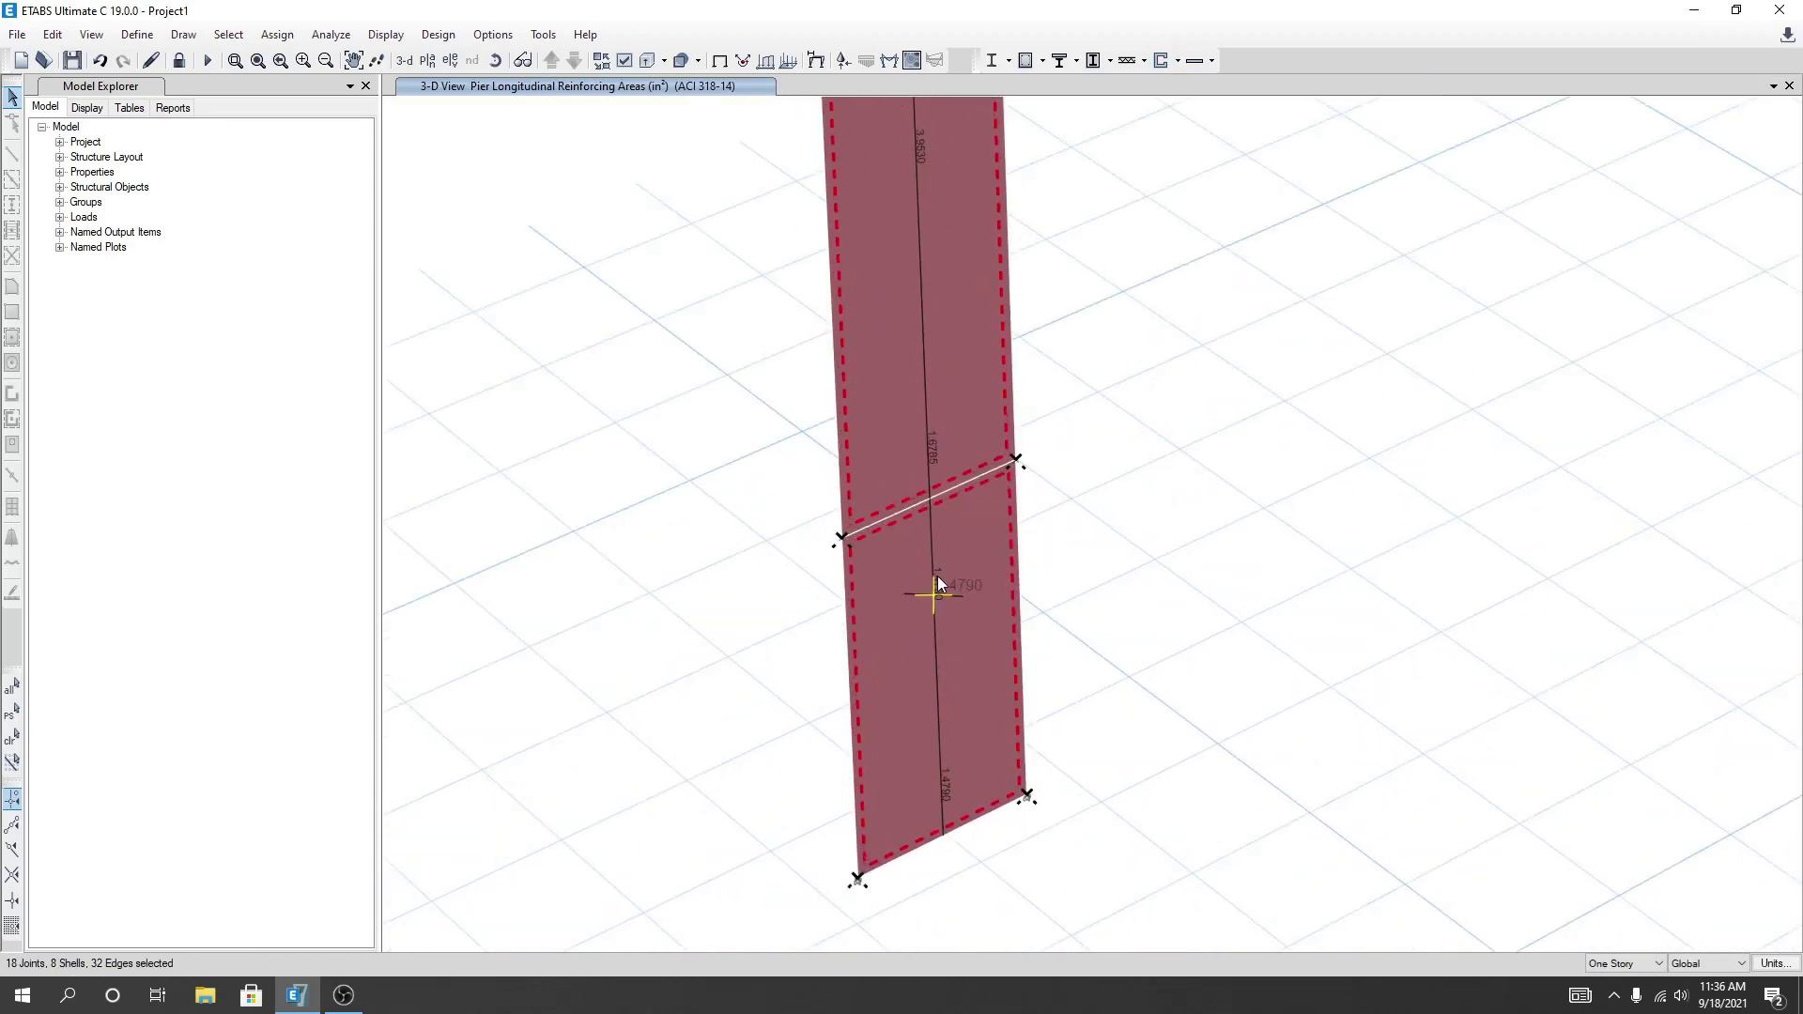
scroll(958, 390, "down", 4)
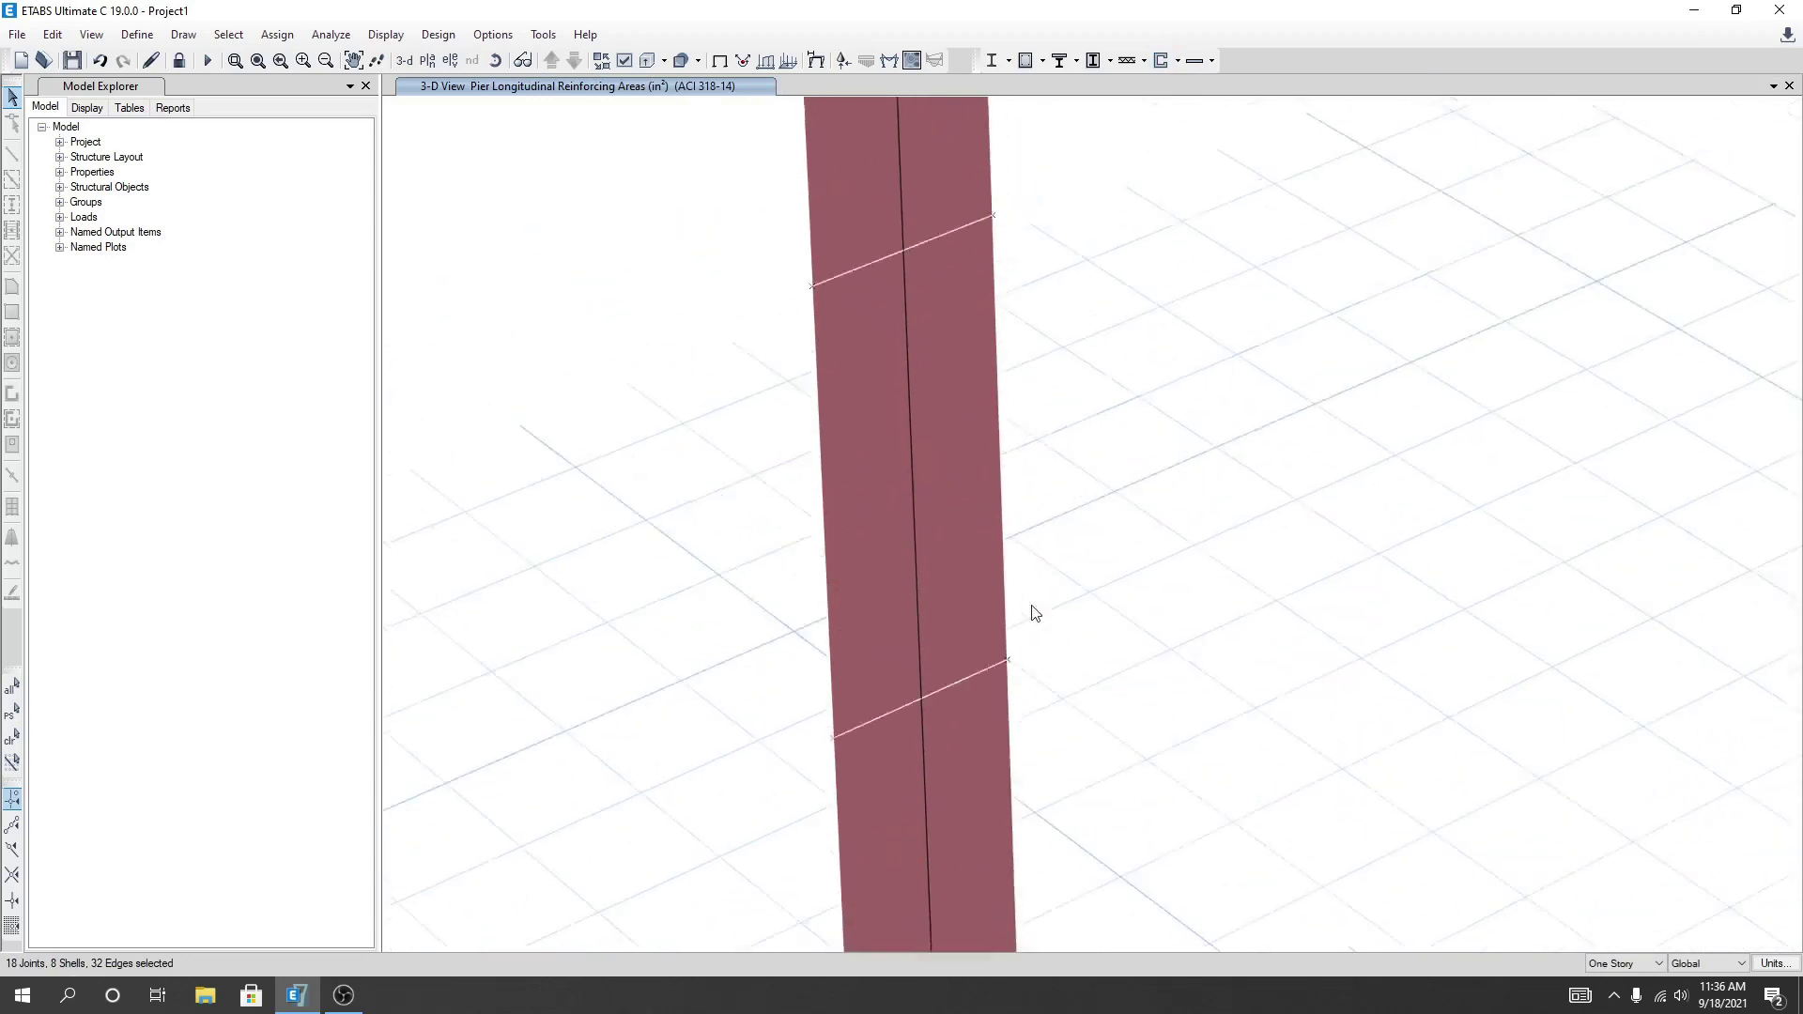
scroll(1036, 752, "up", 1)
scroll(1036, 751, "up", 2)
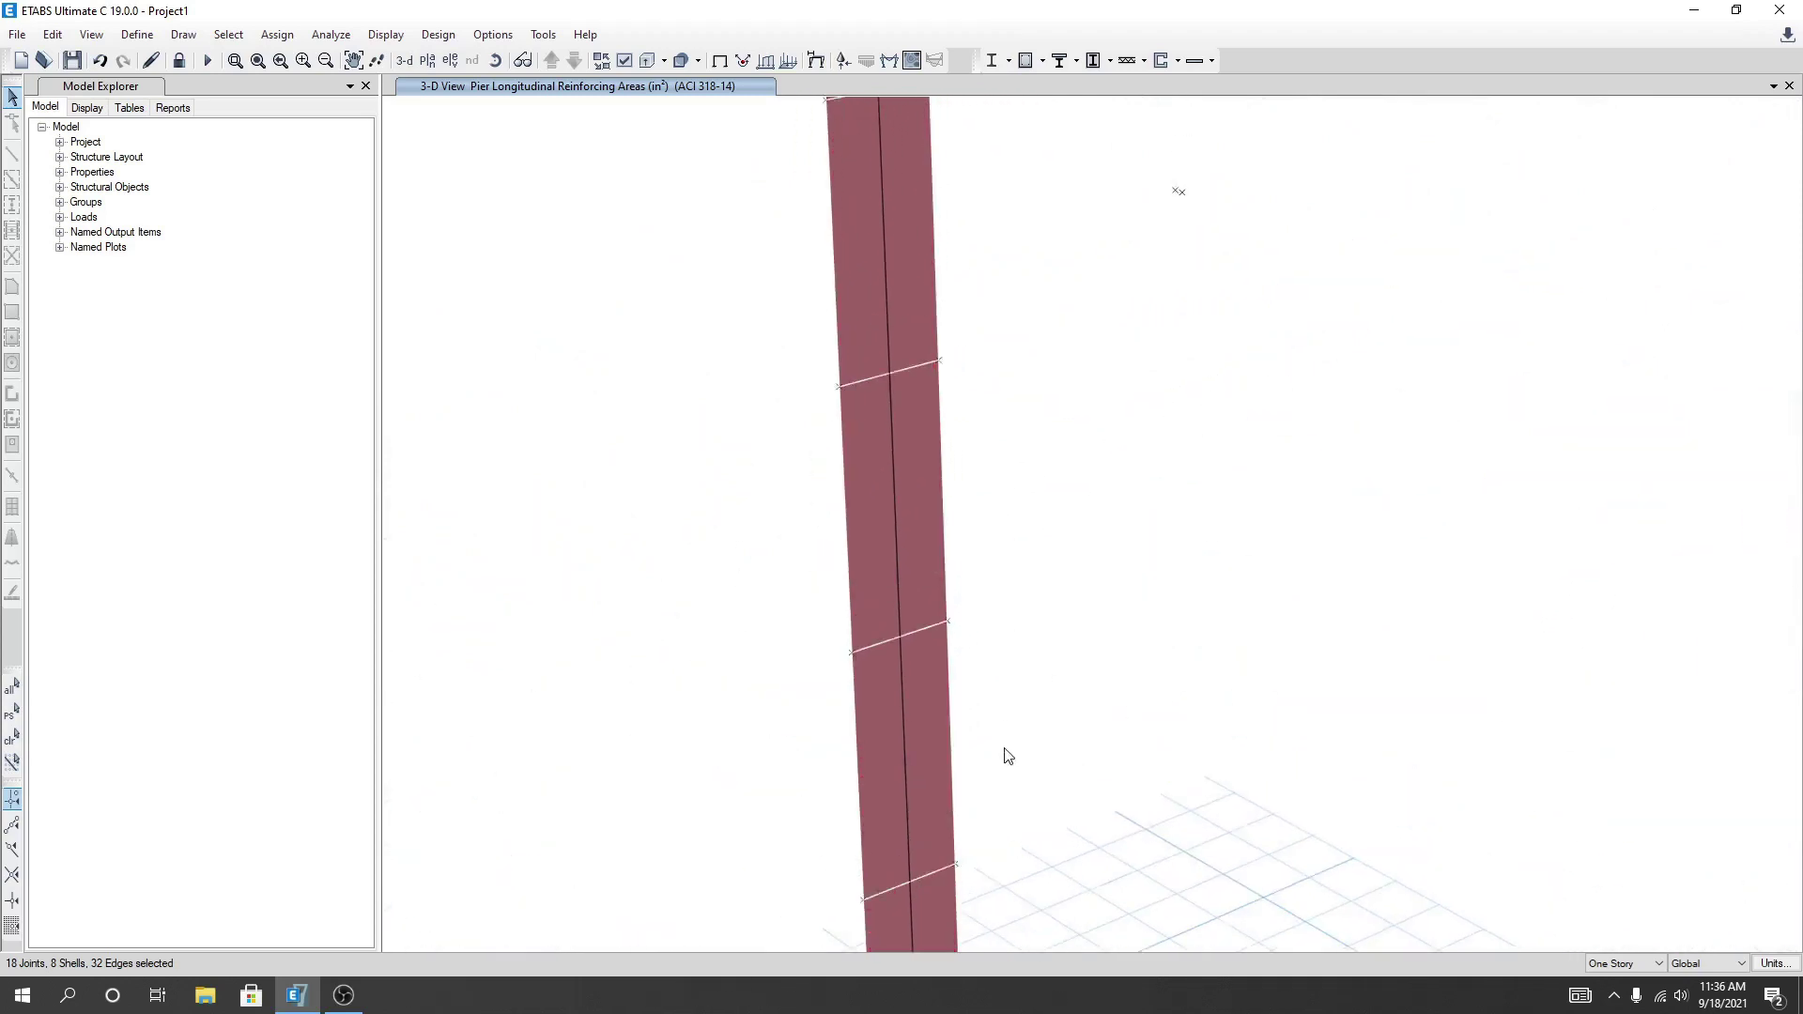